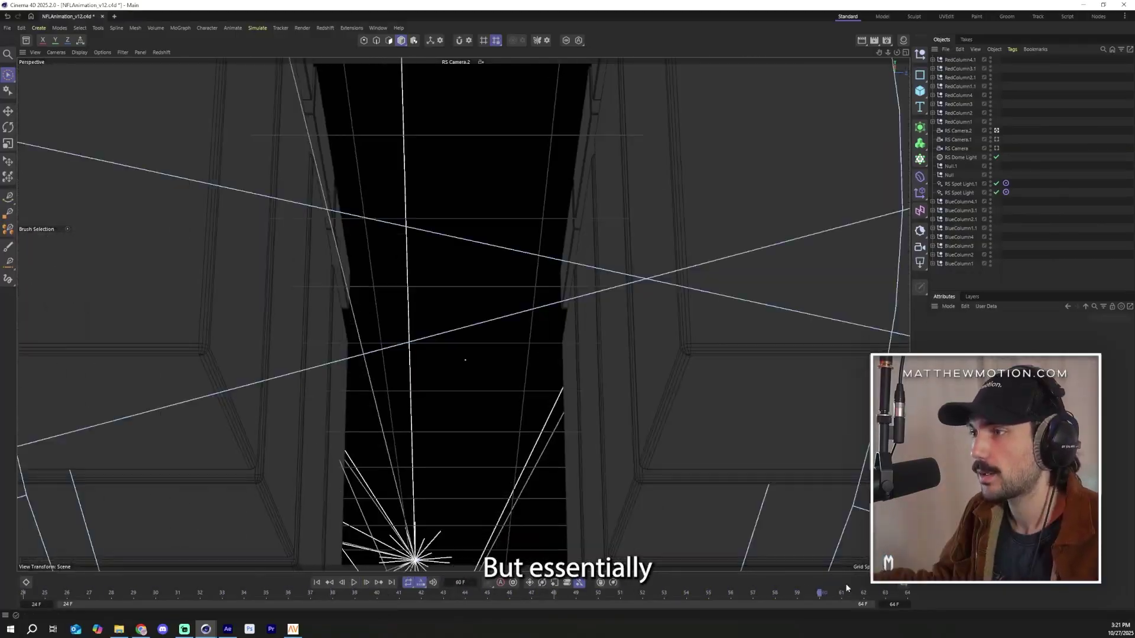
Scrub the camera move's final frames and switch the viewport to Gouraud Shading (Lines)
{"action": "left_click", "coordinate": [906, 590]}
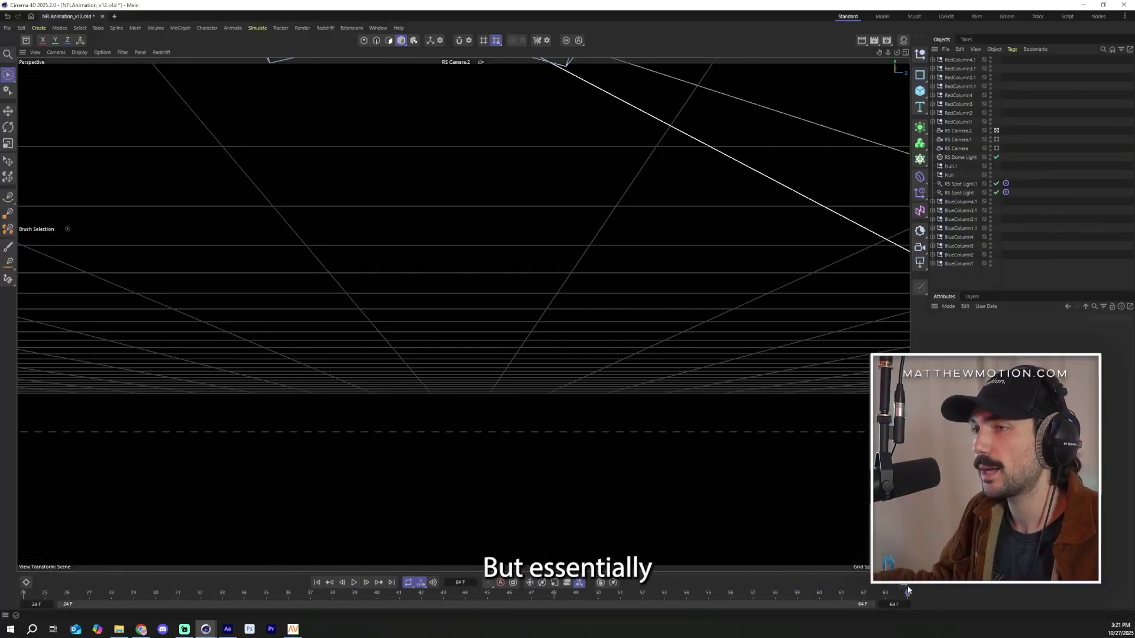
{"action": "left_click_drag", "start_coordinate": [906, 589], "coordinate": [420, 597]}
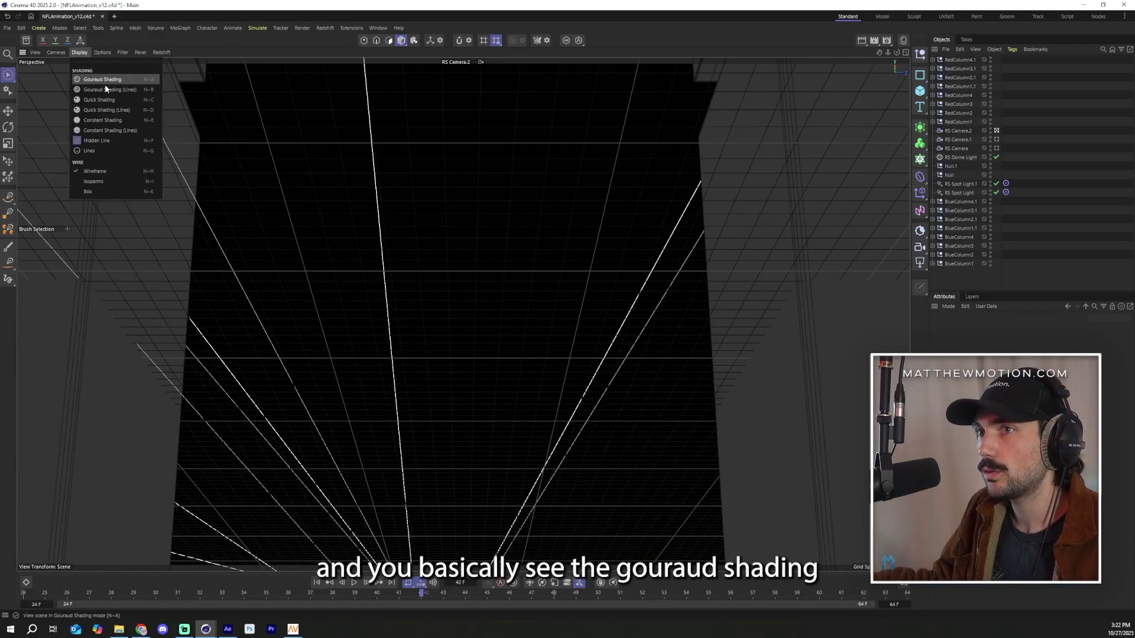
{"action": "left_click", "coordinate": [108, 90]}
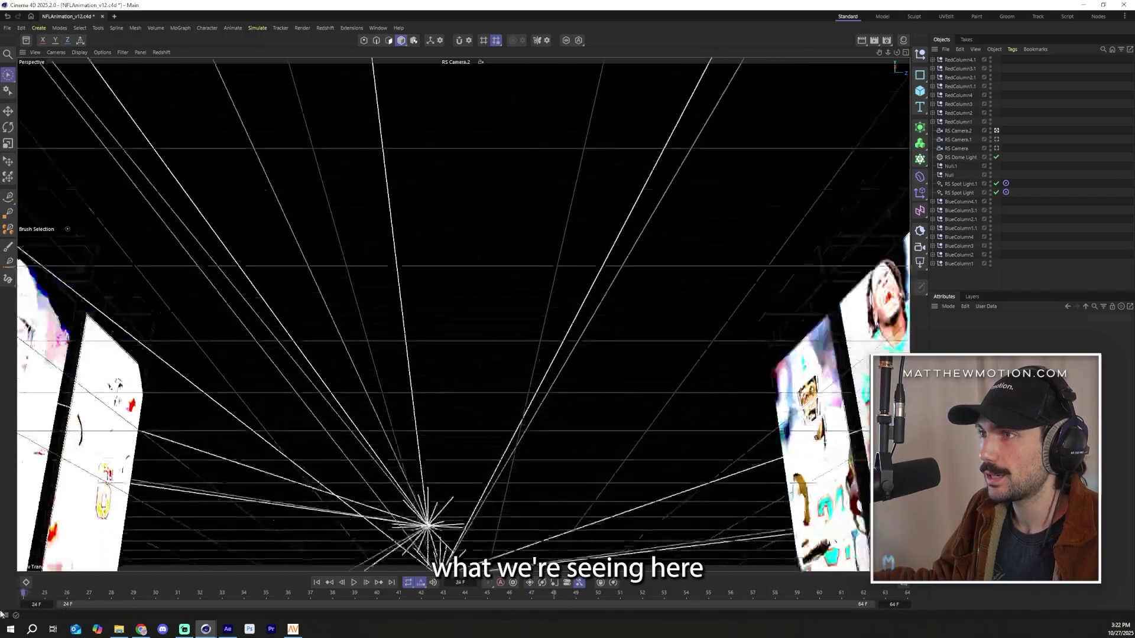
Play and stop the camera animation, then return to frame 51
{"action": "left_click", "coordinate": [354, 582]}
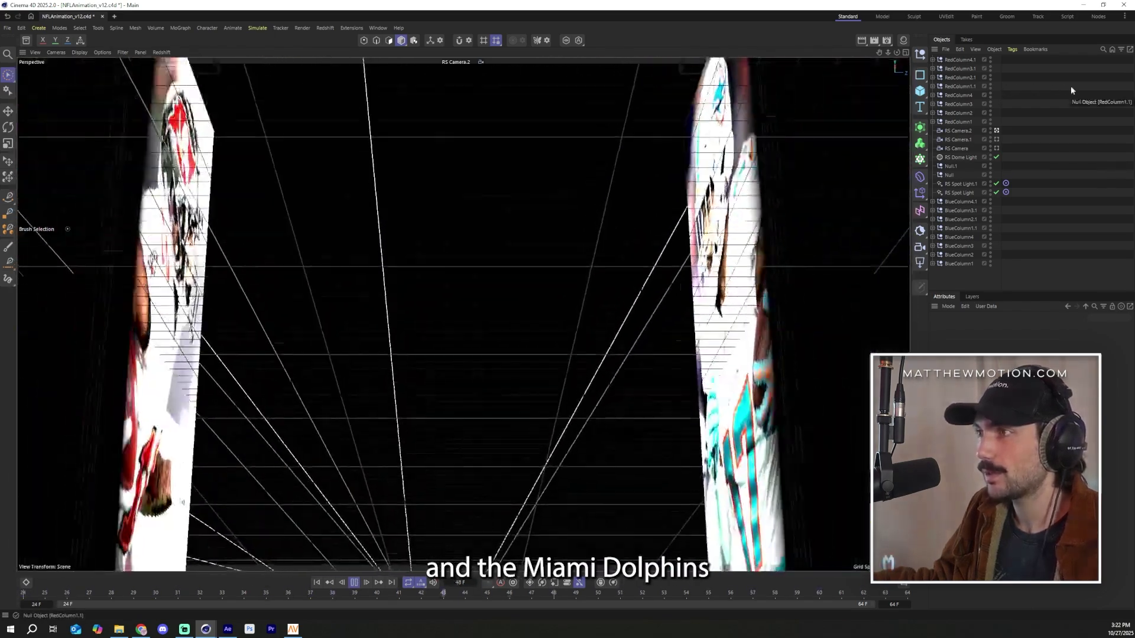
{"action": "left_click", "coordinate": [355, 582]}
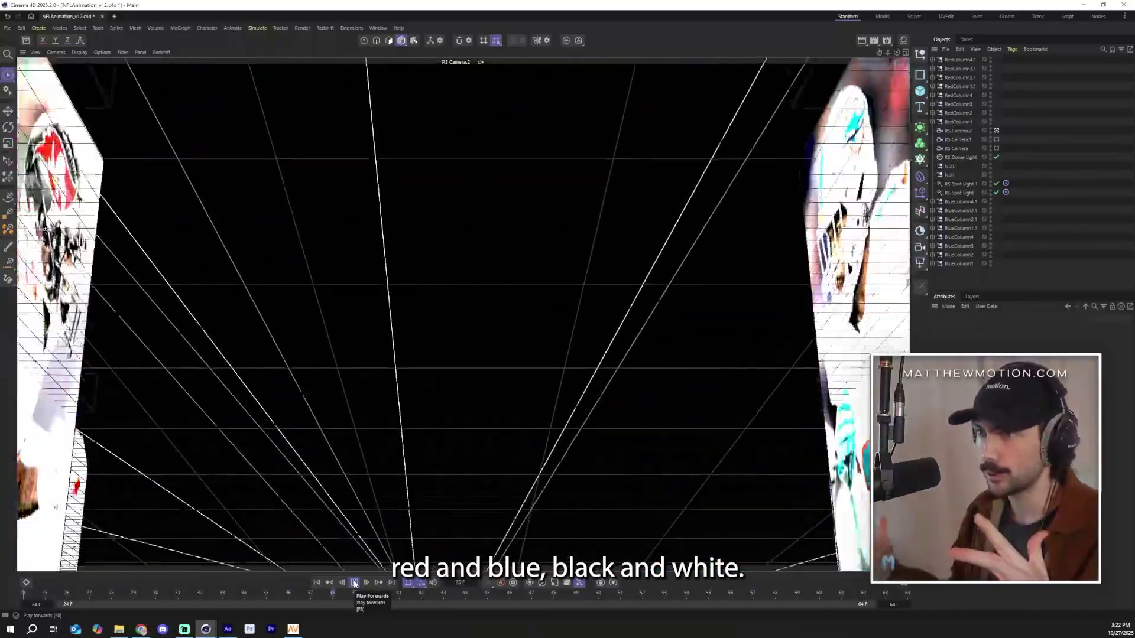
{"action": "left_click", "coordinate": [611, 600]}
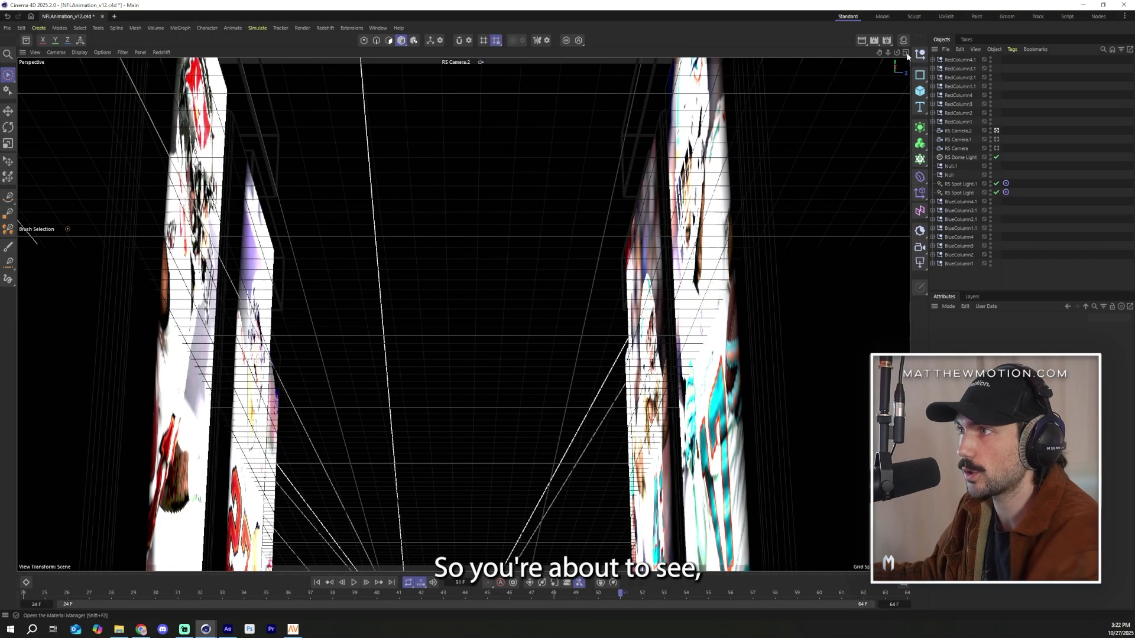
{"action": "left_click", "coordinate": [996, 130]}
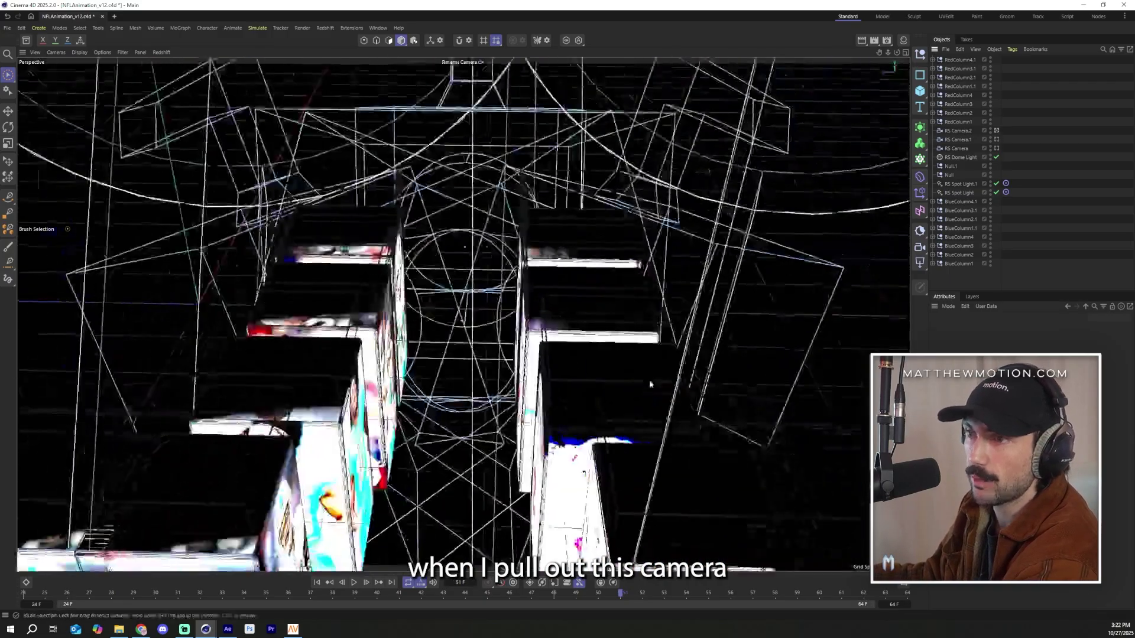
{"action": "left_click_drag", "start_coordinate": [641, 382], "coordinate": [754, 512], "text": "alt"}
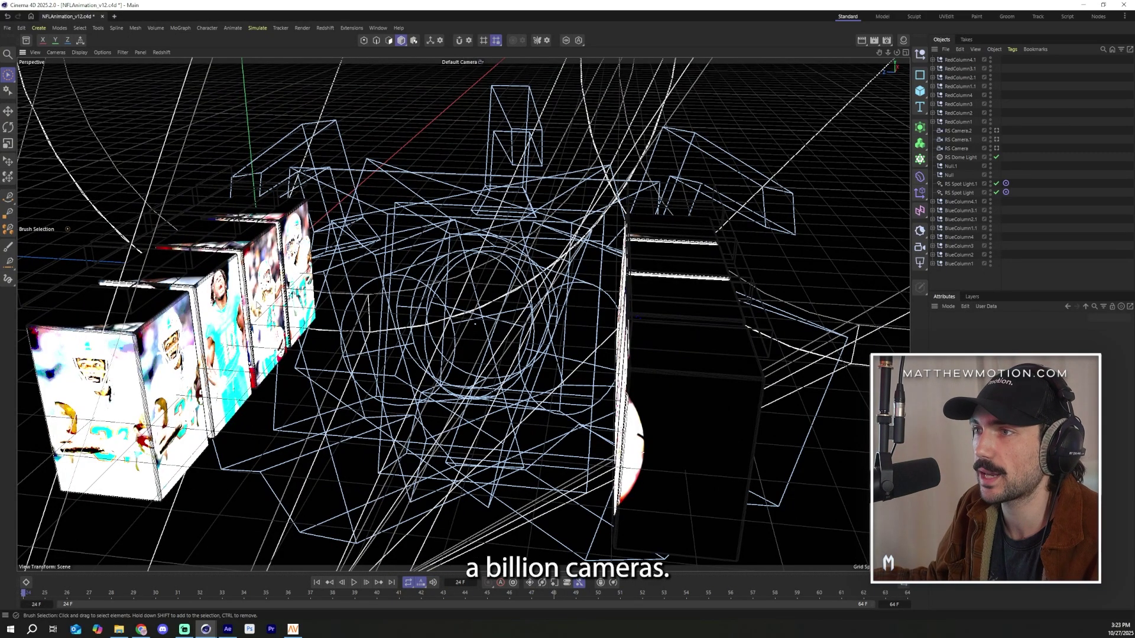
{"action": "left_click_drag", "start_coordinate": [454, 338], "coordinate": [505, 335], "text": "alt"}
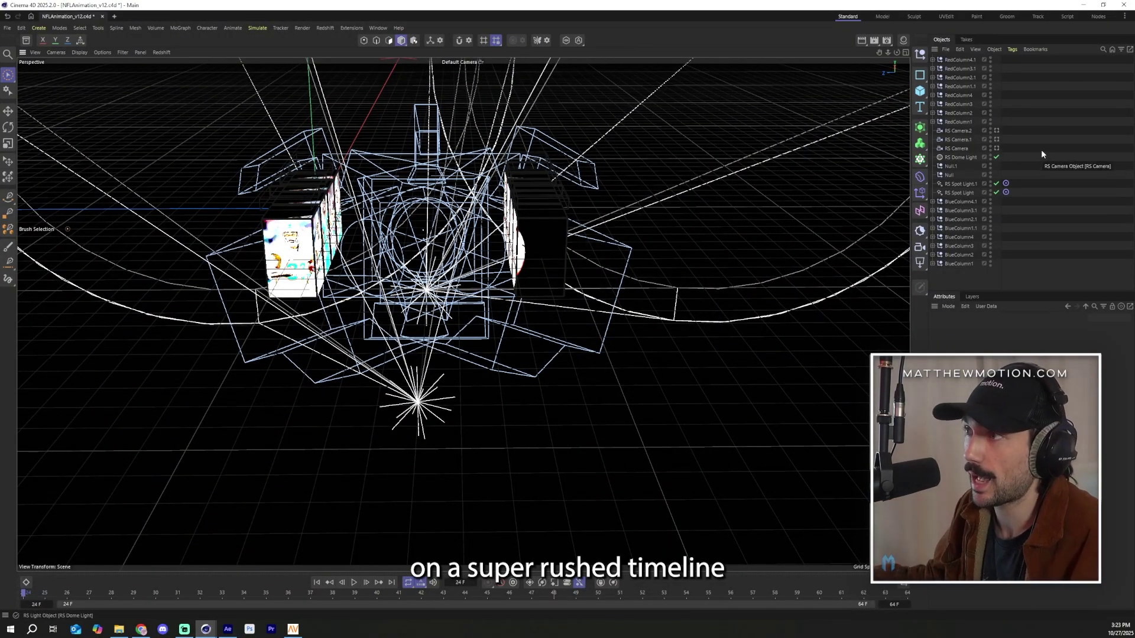
{"action": "left_click", "coordinate": [996, 130]}
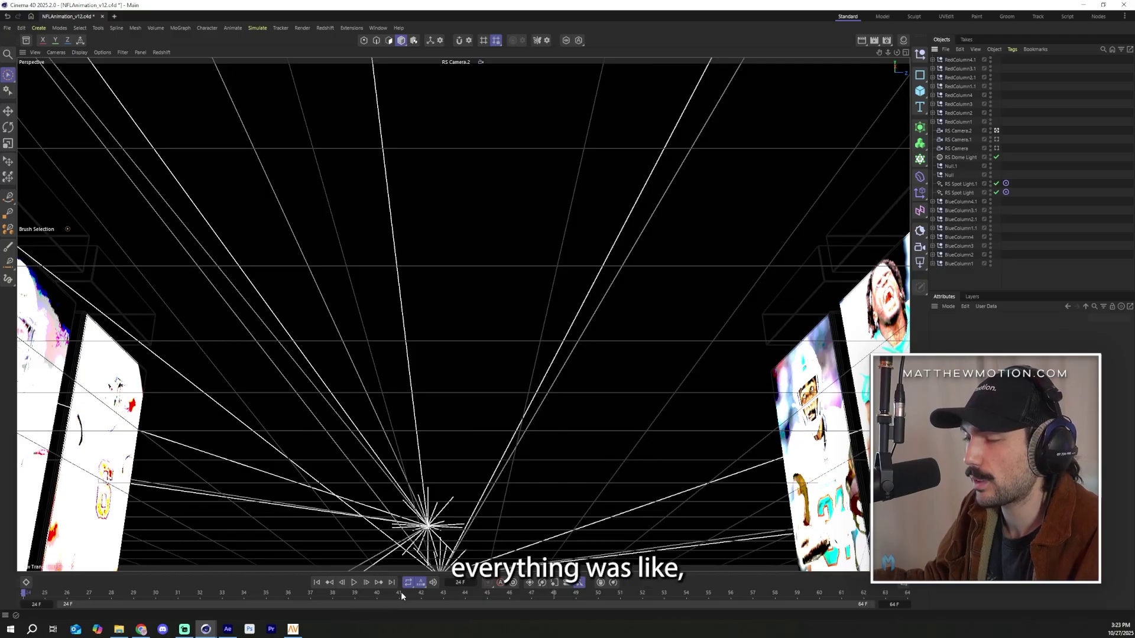
{"action": "left_click_drag", "start_coordinate": [401, 596], "coordinate": [708, 610]}
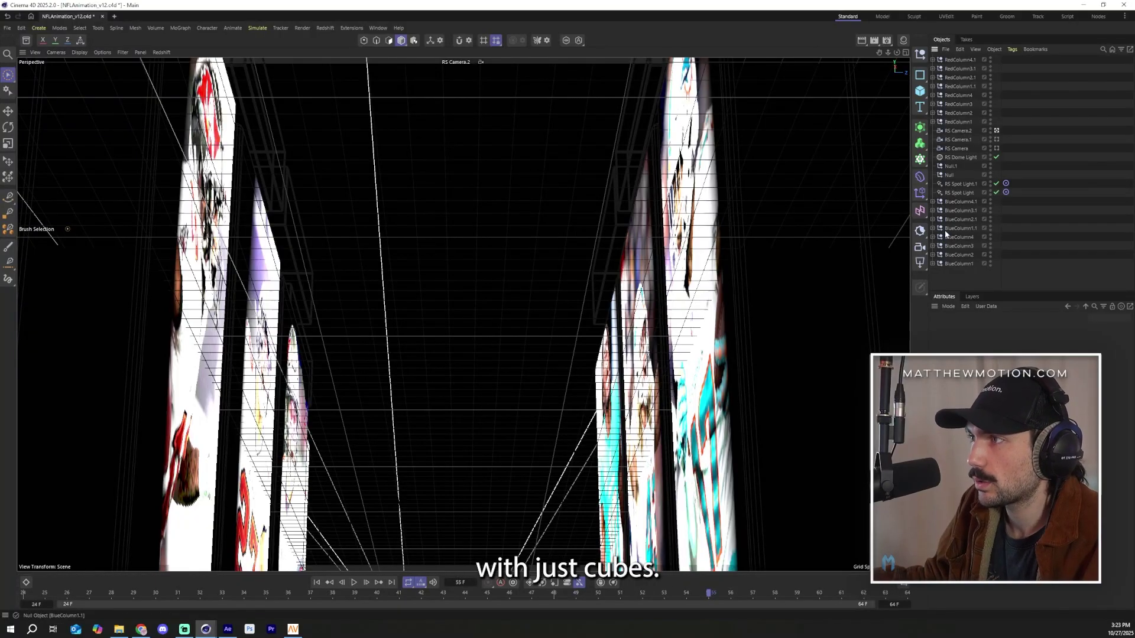
Expand BlueColumn1, inspect Cube.1's RS Incandescent and Cube's 1Dolphins tags, and show all materials
{"action": "left_click", "coordinate": [932, 264]}
{"action": "left_click", "coordinate": [957, 282]}
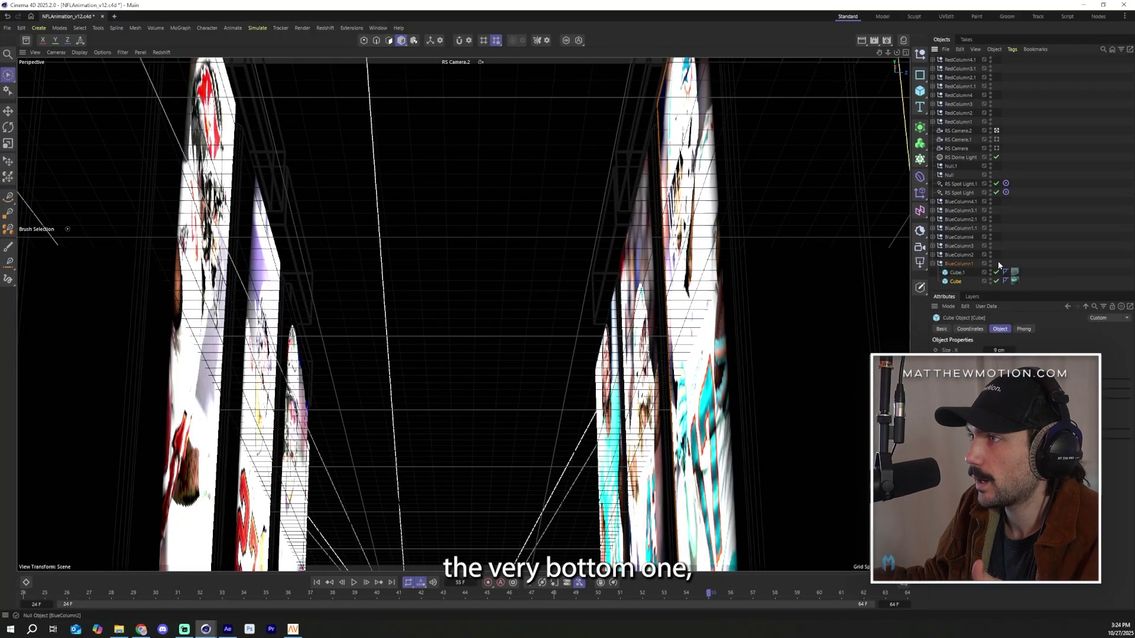
{"action": "left_click", "coordinate": [952, 273]}
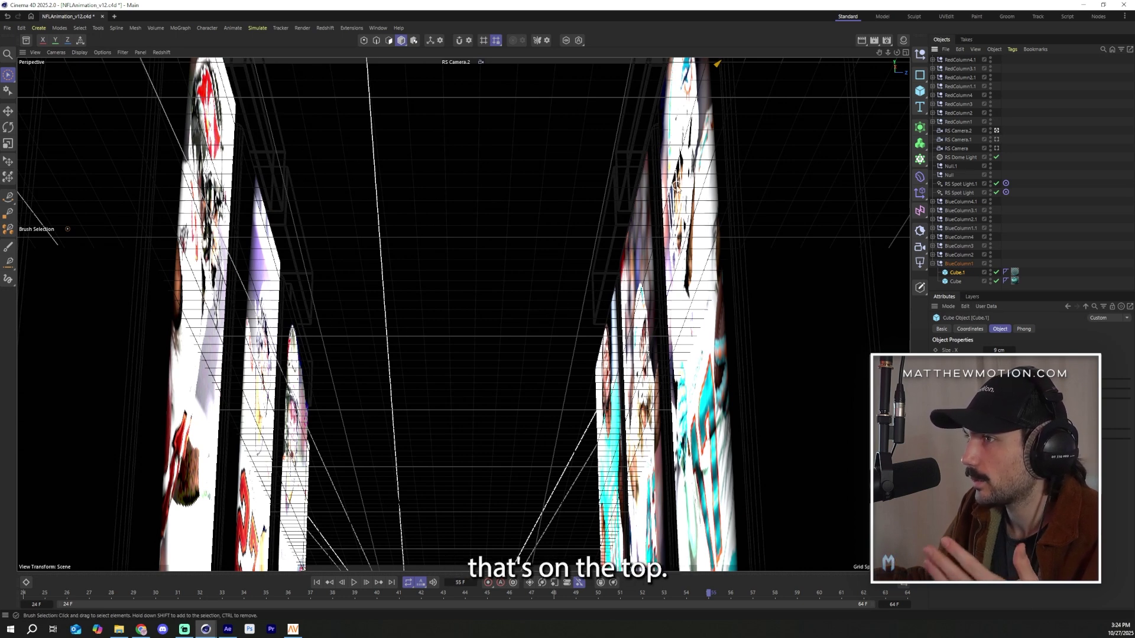
{"action": "left_click", "coordinate": [1014, 272]}
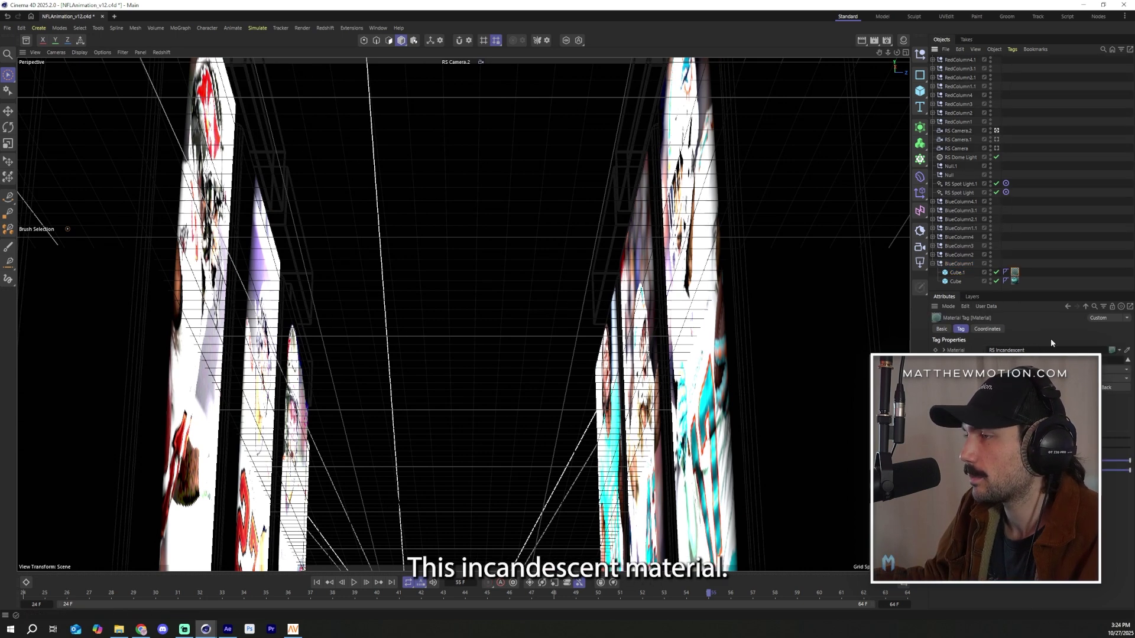
{"action": "left_click", "coordinate": [1014, 281]}
{"action": "left_click", "coordinate": [995, 289]}
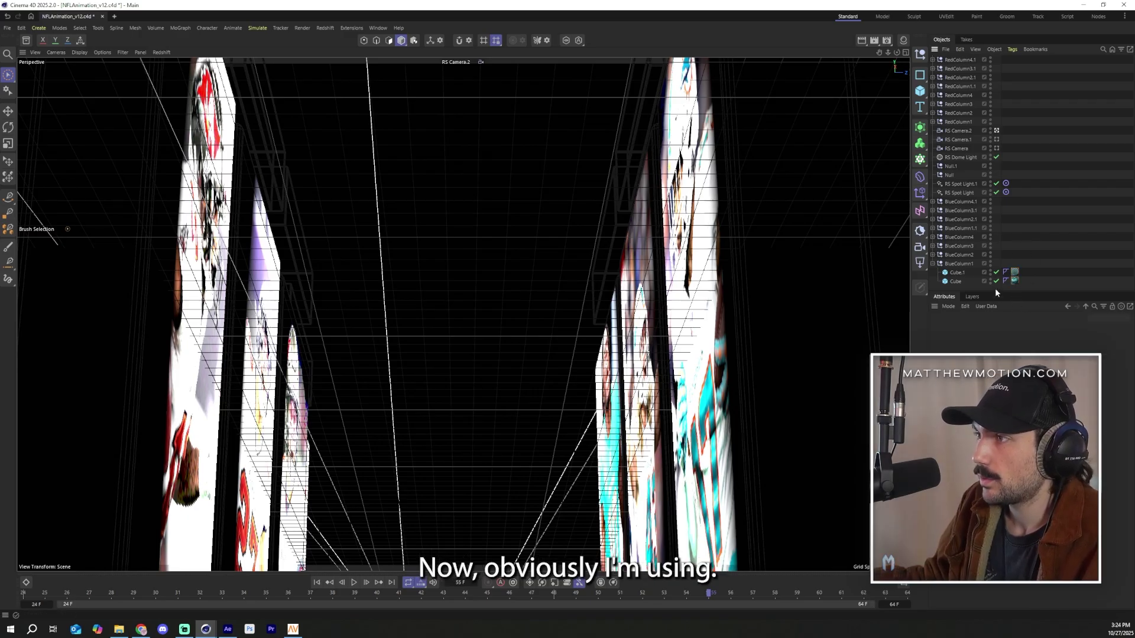
{"action": "left_click", "coordinate": [904, 40]}
Open RS Incandescent.1's node graph and zoom around to inspect its nodes
{"action": "double_click", "coordinate": [802, 84]}
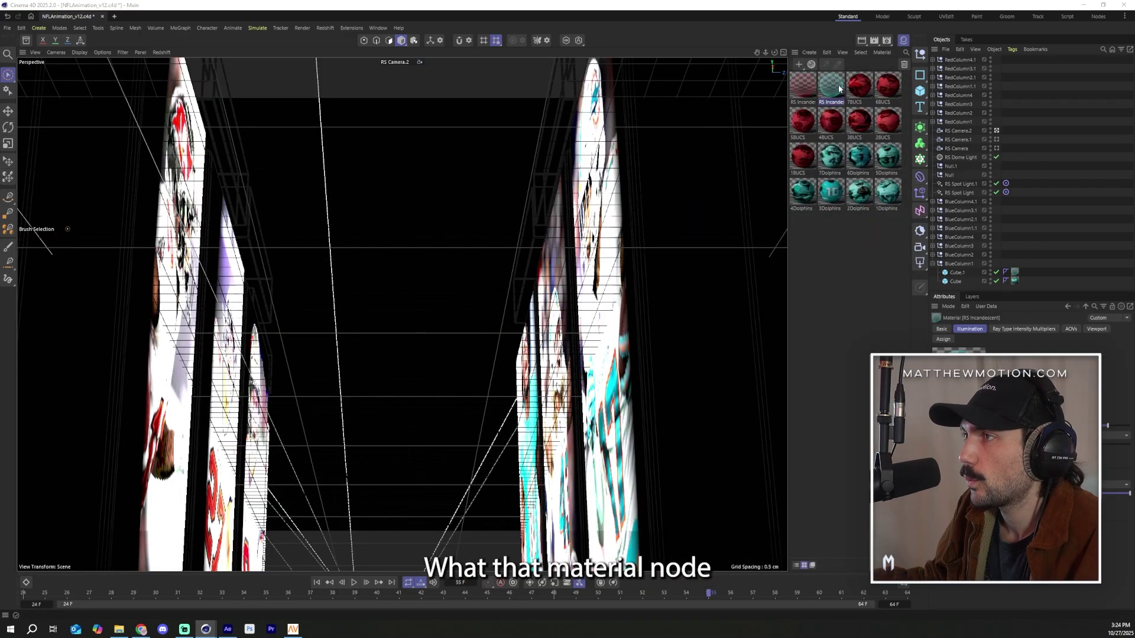
{"action": "scroll", "coordinate": [776, 158], "scroll_direction": "up", "scroll_amount": 5}
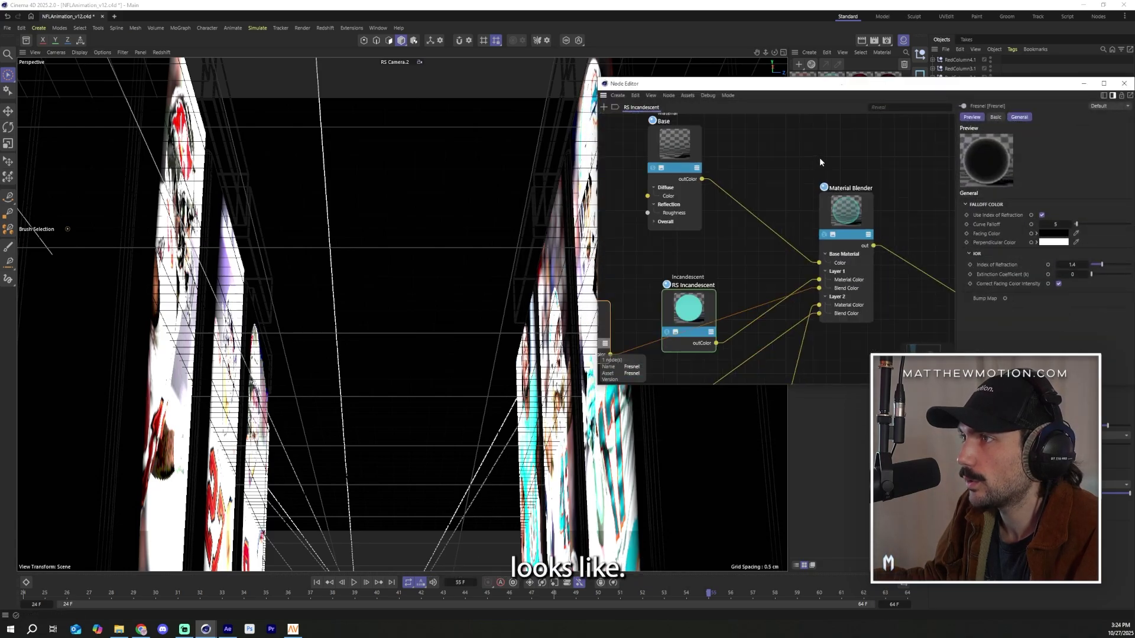
{"action": "scroll", "coordinate": [819, 157], "scroll_direction": "down", "scroll_amount": 3}
{"action": "scroll", "coordinate": [689, 282], "scroll_direction": "up", "scroll_amount": 3}
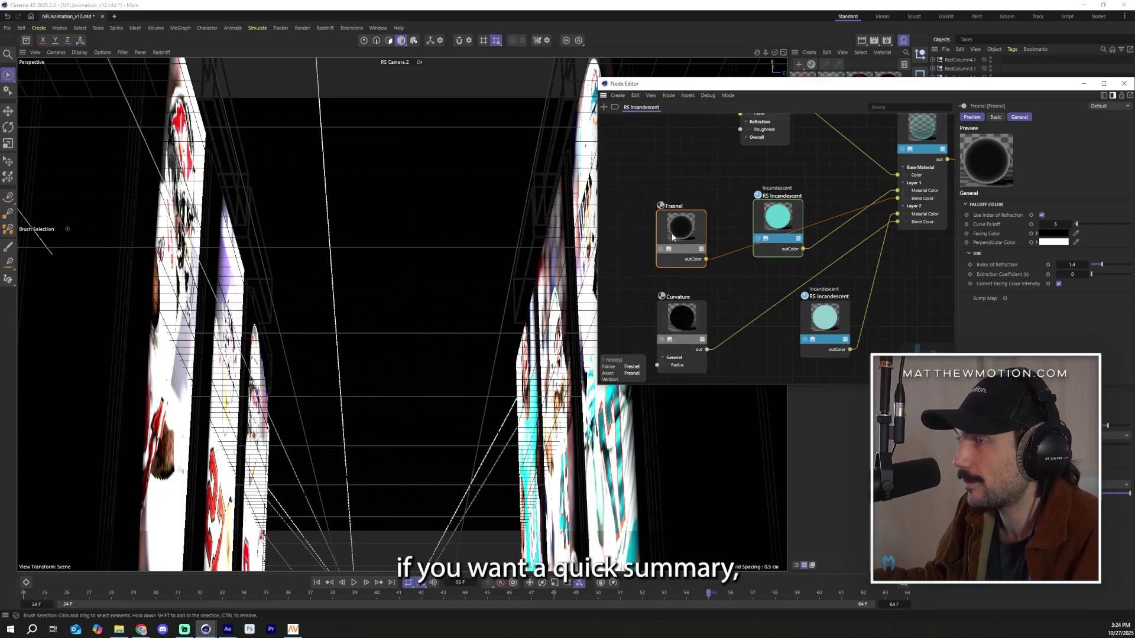
{"action": "scroll", "coordinate": [693, 239], "scroll_direction": "down", "scroll_amount": 4}
{"action": "scroll", "coordinate": [738, 213], "scroll_direction": "up", "scroll_amount": 2}
{"action": "scroll", "coordinate": [838, 219], "scroll_direction": "up", "scroll_amount": 3}
{"action": "scroll", "coordinate": [821, 218], "scroll_direction": "down", "scroll_amount": 4}
{"action": "scroll", "coordinate": [919, 264], "scroll_direction": "up", "scroll_amount": 2}
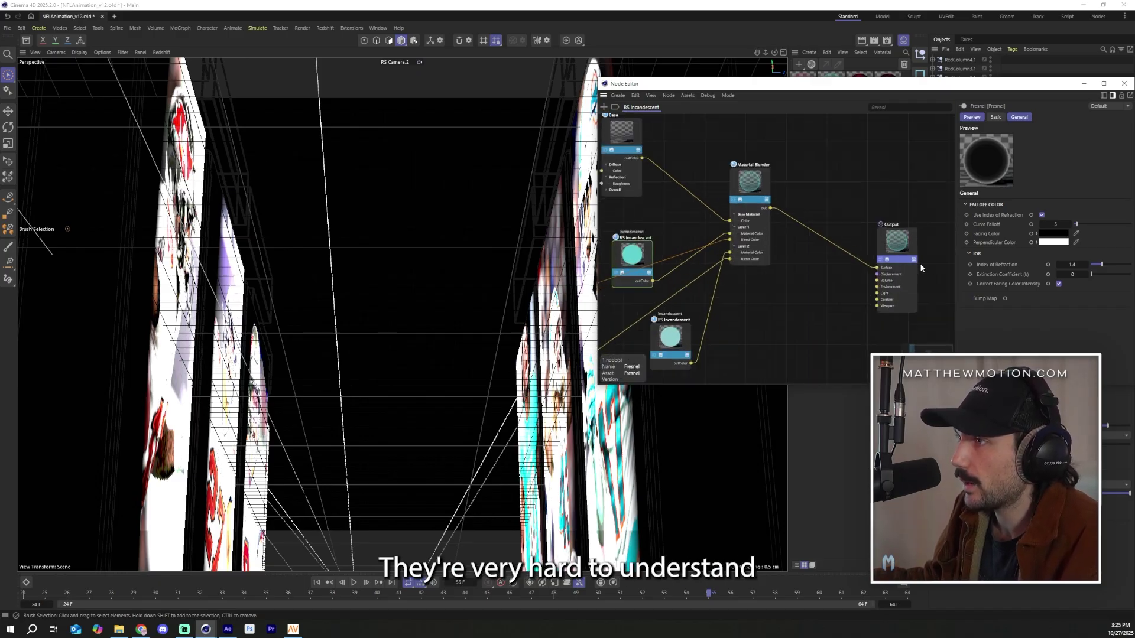
{"action": "scroll", "coordinate": [927, 254], "scroll_direction": "up", "scroll_amount": 2}
{"action": "scroll", "coordinate": [927, 258], "scroll_direction": "up", "scroll_amount": 2}
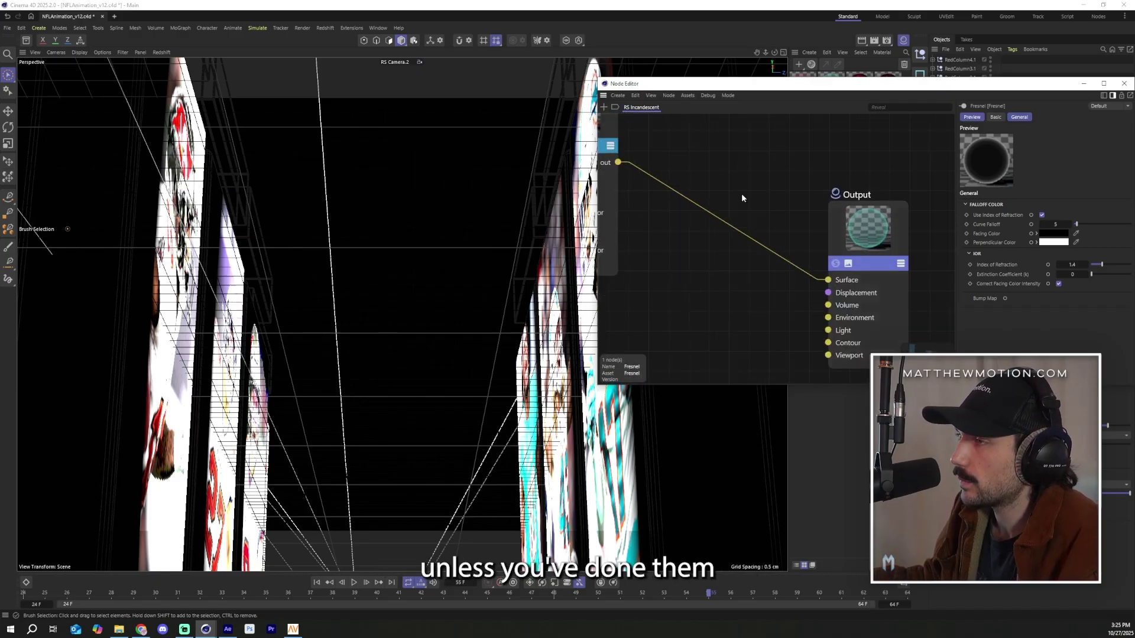
{"action": "scroll", "coordinate": [740, 193], "scroll_direction": "down", "scroll_amount": 3}
{"action": "scroll", "coordinate": [866, 245], "scroll_direction": "down", "scroll_amount": 4}
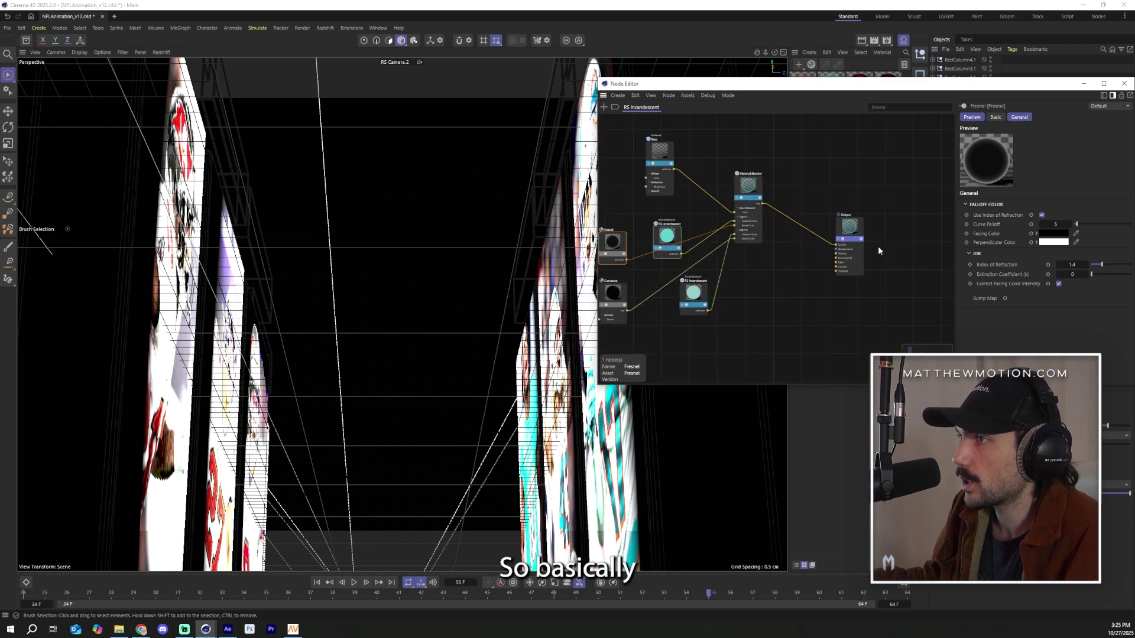
{"action": "scroll", "coordinate": [712, 239], "scroll_direction": "up", "scroll_amount": 3}
{"action": "scroll", "coordinate": [748, 254], "scroll_direction": "up", "scroll_amount": 3}
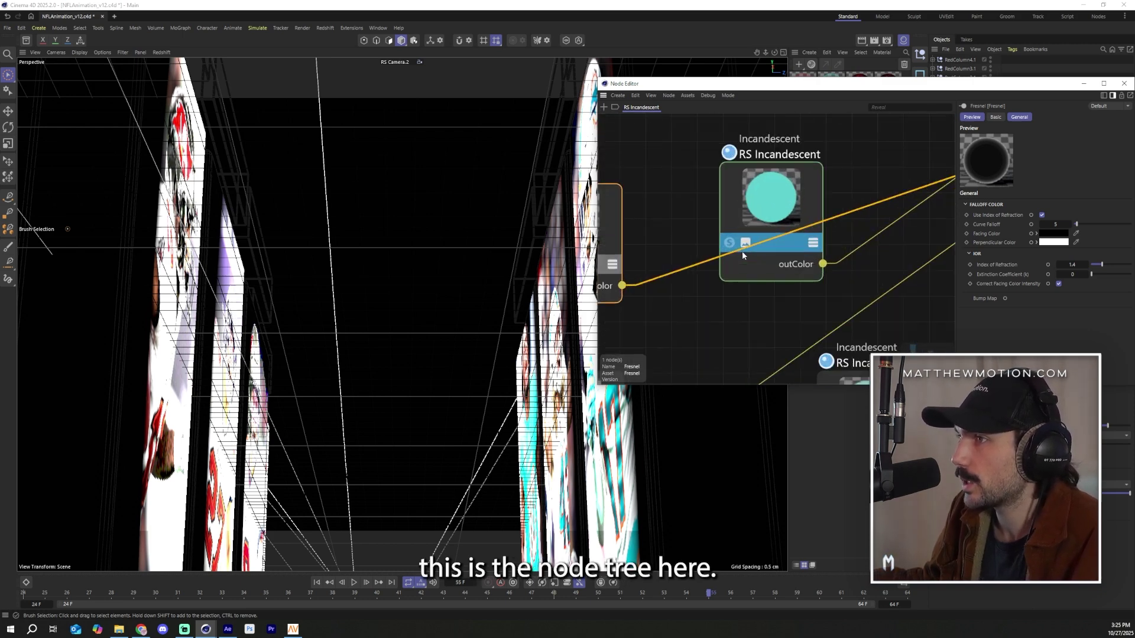
{"action": "scroll", "coordinate": [742, 251], "scroll_direction": "down", "scroll_amount": 3}
{"action": "scroll", "coordinate": [725, 210], "scroll_direction": "down", "scroll_amount": 1}
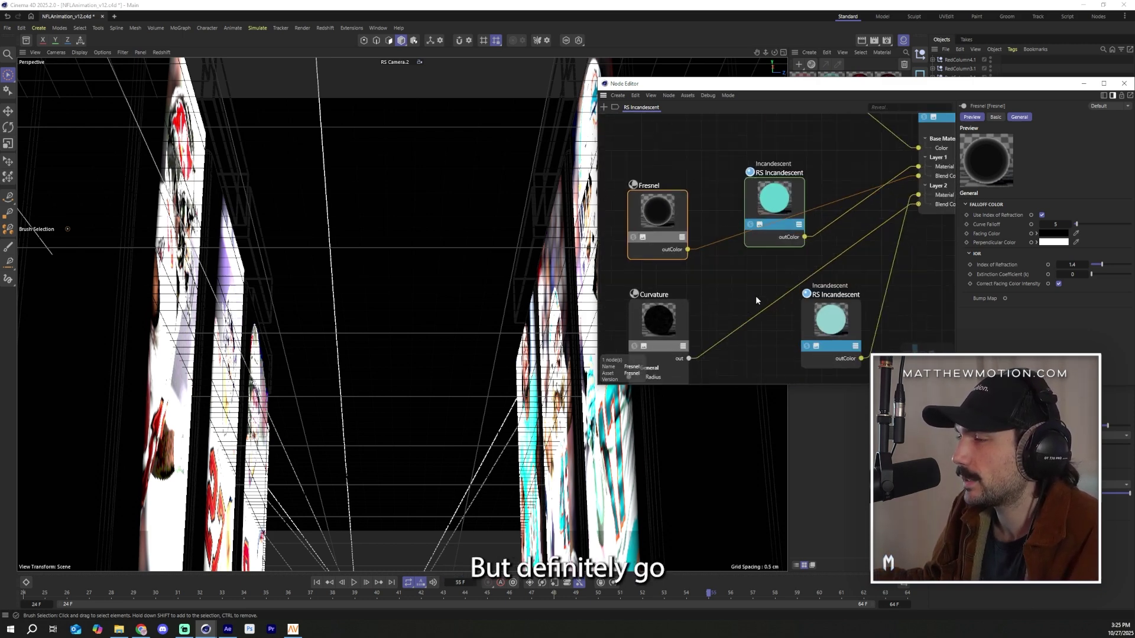
{"action": "scroll", "coordinate": [693, 218], "scroll_direction": "up", "scroll_amount": 3}
{"action": "scroll", "coordinate": [749, 218], "scroll_direction": "down", "scroll_amount": 2}
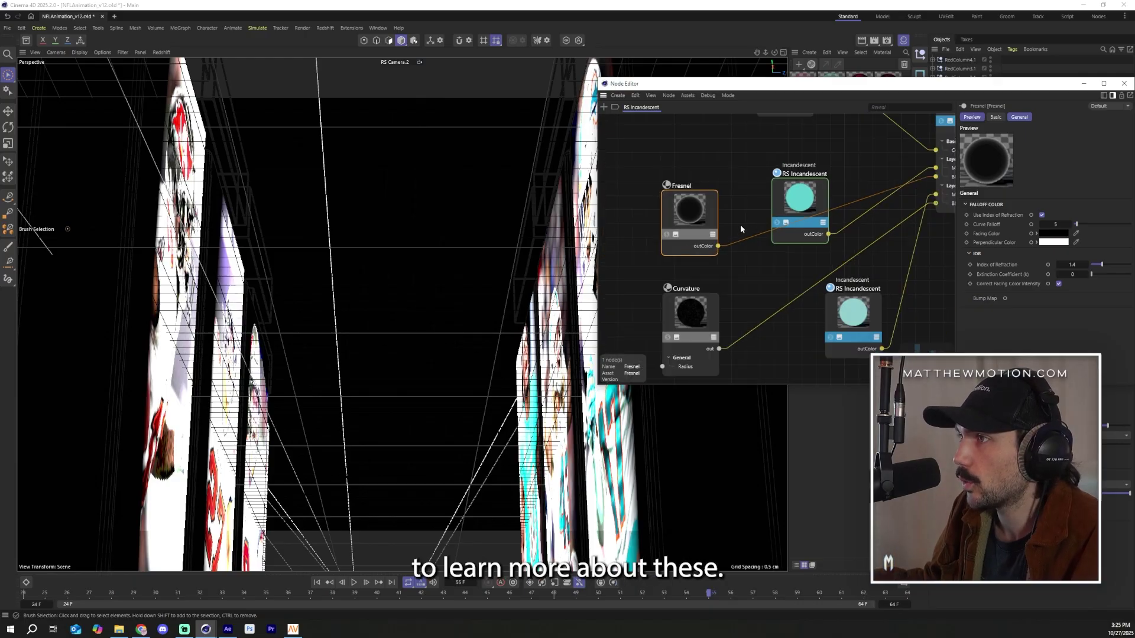
{"action": "scroll", "coordinate": [735, 190], "scroll_direction": "down", "scroll_amount": 2}
{"action": "scroll", "coordinate": [747, 244], "scroll_direction": "up", "scroll_amount": 2}
{"action": "scroll", "coordinate": [744, 217], "scroll_direction": "down", "scroll_amount": 3}
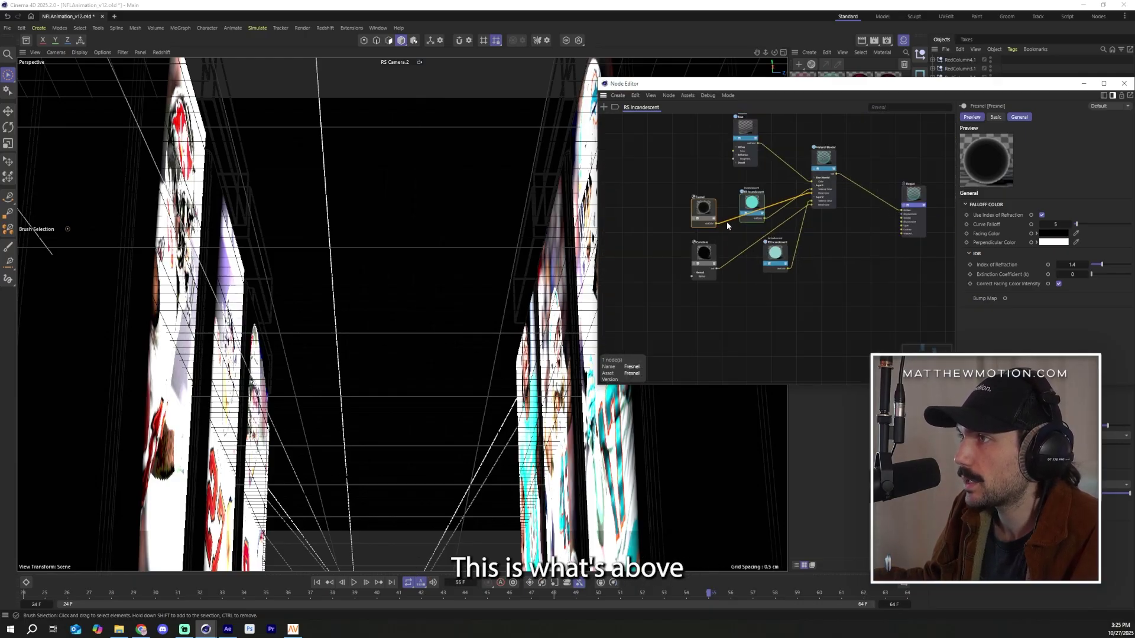
{"action": "scroll", "coordinate": [821, 163], "scroll_direction": "up", "scroll_amount": 4}
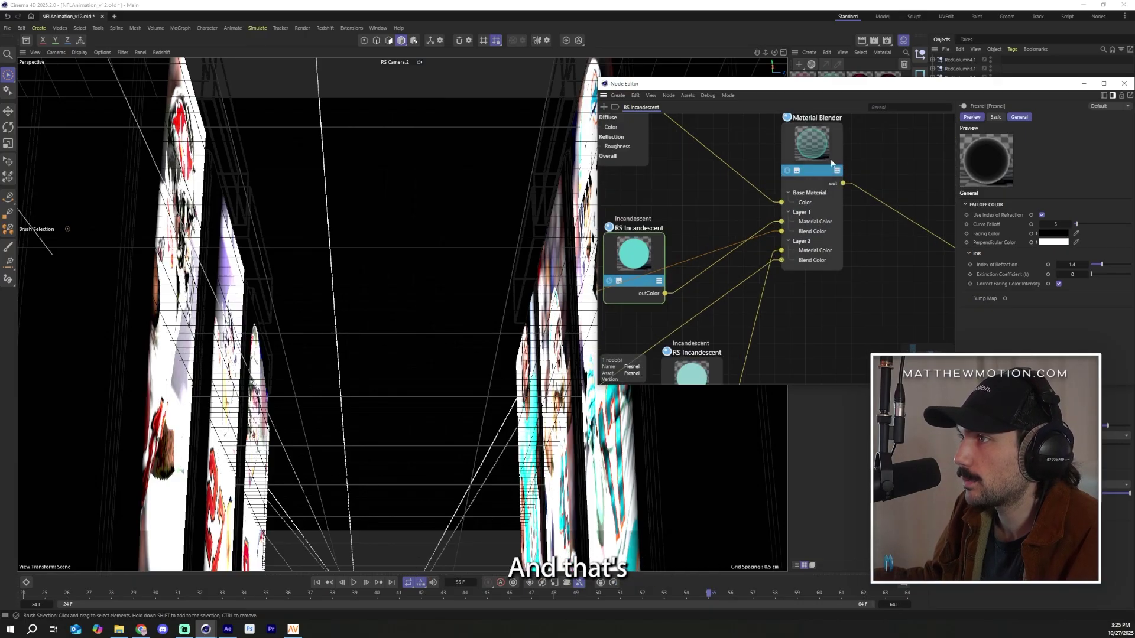
{"action": "scroll", "coordinate": [700, 250], "scroll_direction": "down", "scroll_amount": 3}
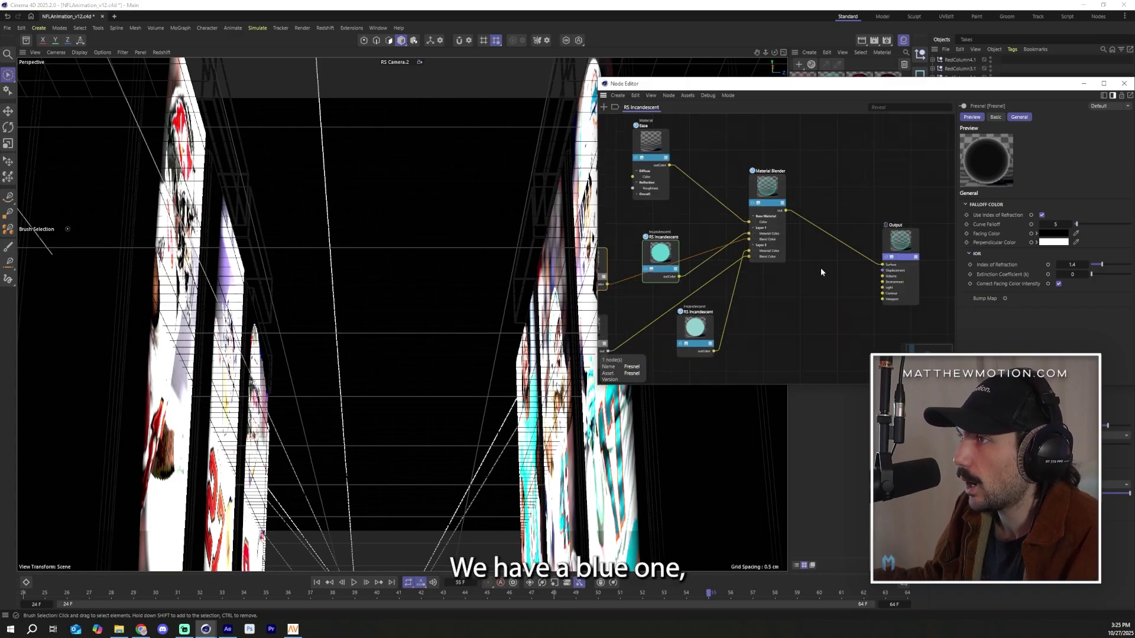
Close the Node Editor, then reopen RS Incandescent.1's node graph for another look
{"action": "left_click", "coordinate": [1124, 83]}
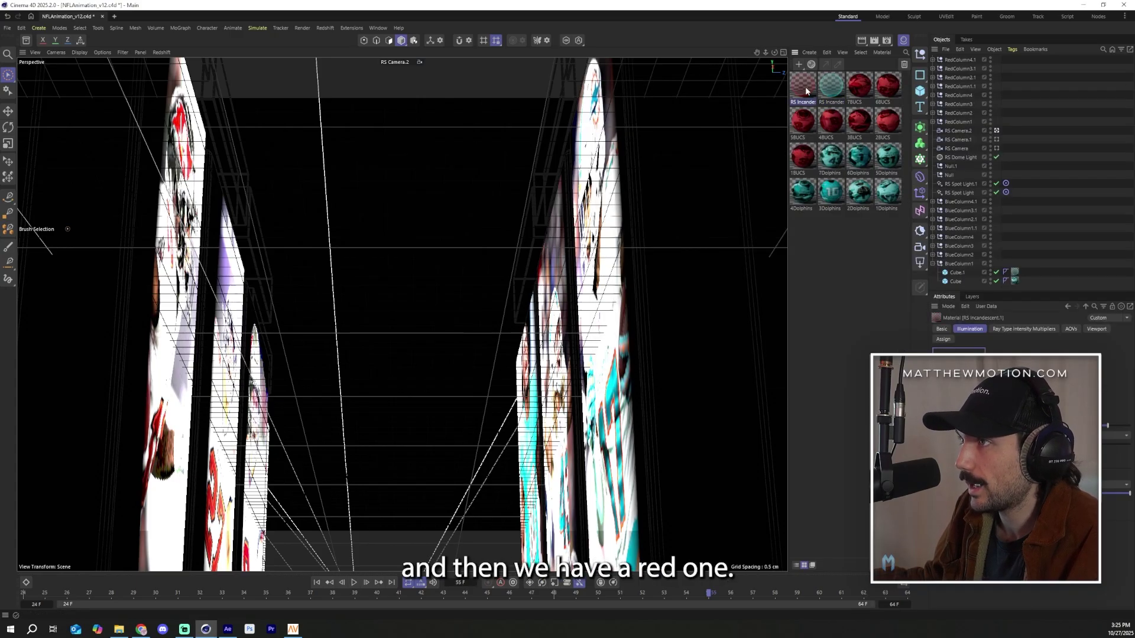
{"action": "double_click", "coordinate": [805, 89]}
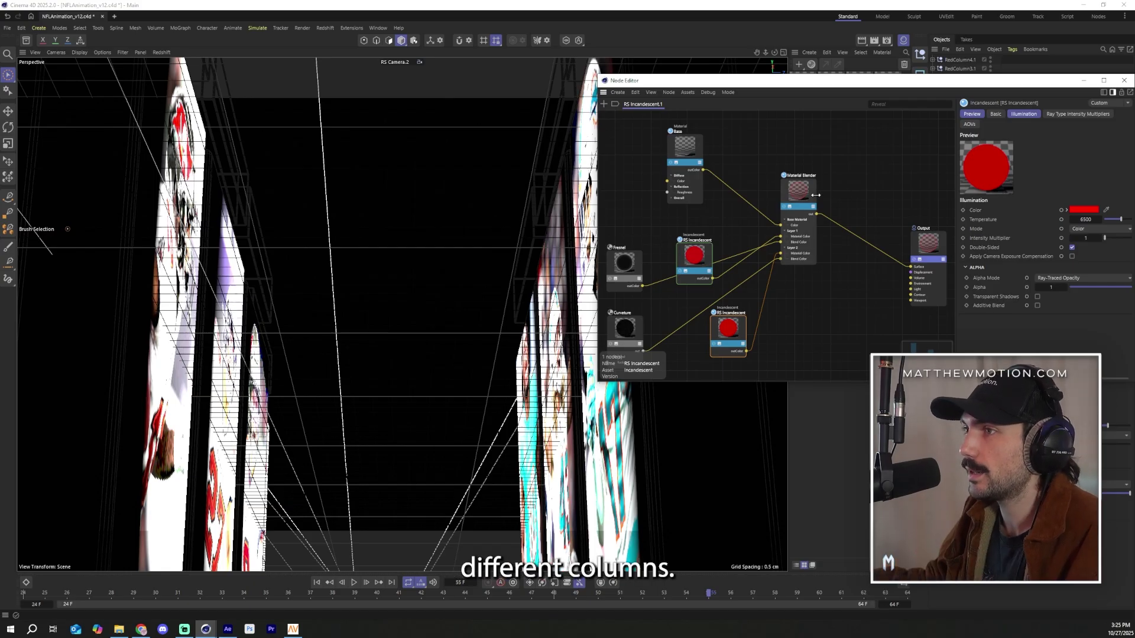
{"action": "scroll", "coordinate": [815, 213], "scroll_direction": "down", "scroll_amount": 2}
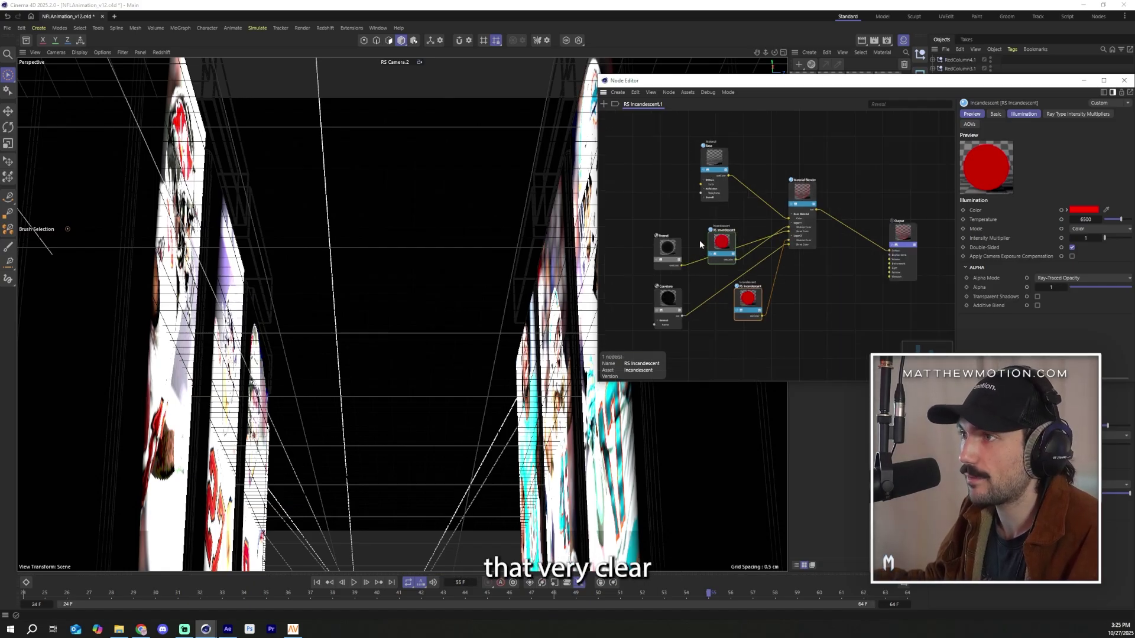
{"action": "scroll", "coordinate": [690, 257], "scroll_direction": "up", "scroll_amount": 3}
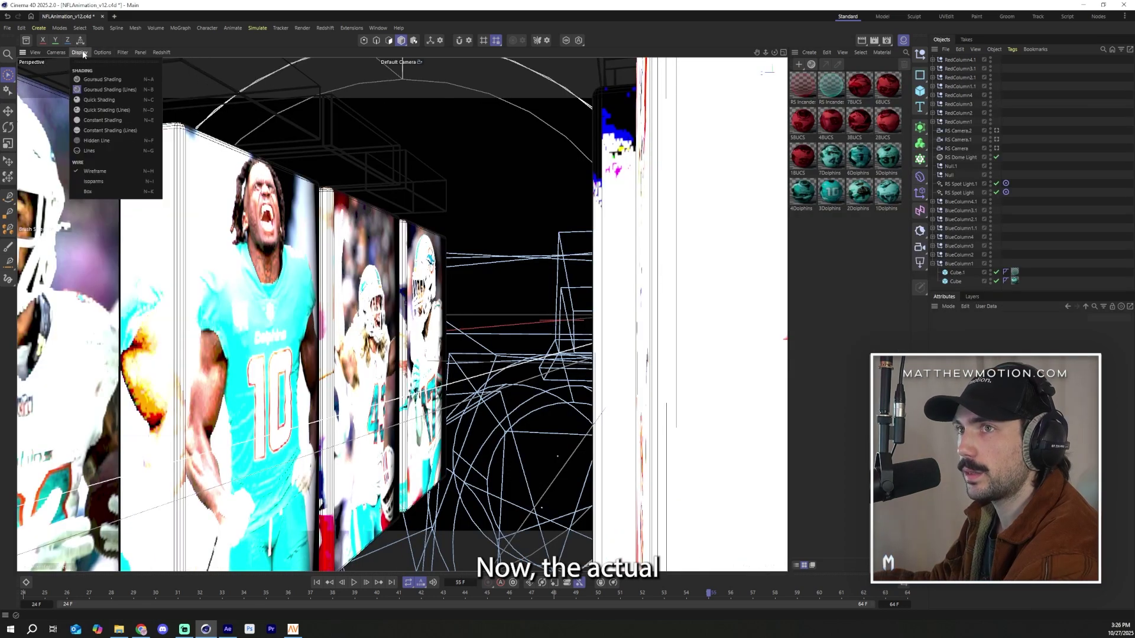
Set the viewport display to Quick Shading (Lines) so the player photos show properly
{"action": "left_click", "coordinate": [120, 100]}
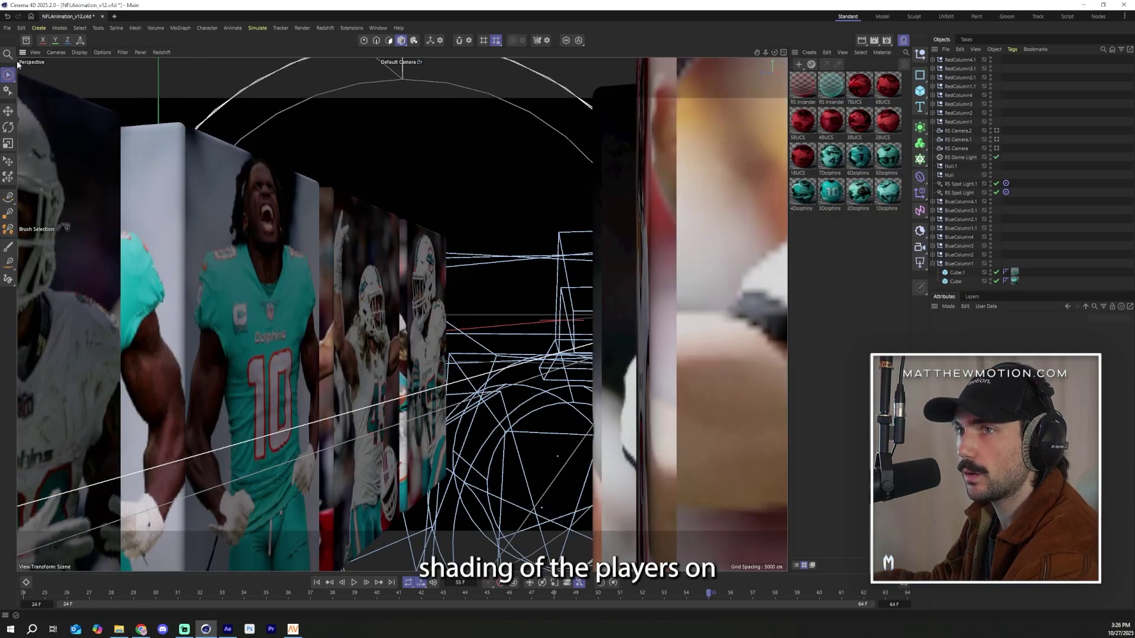
{"action": "left_click", "coordinate": [85, 53]}
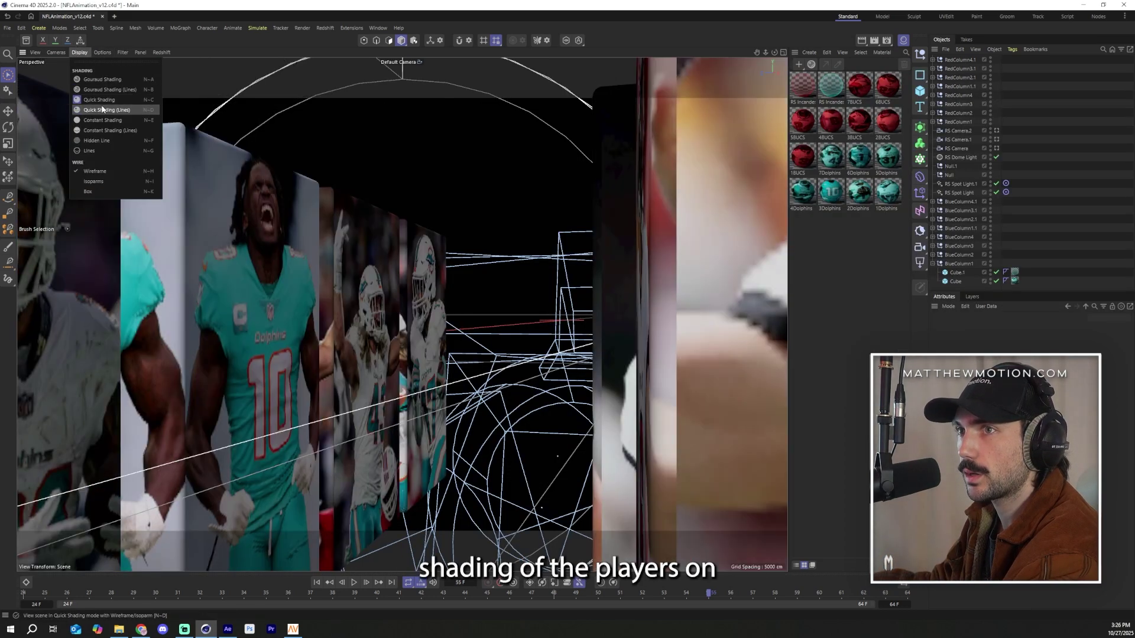
{"action": "left_click", "coordinate": [128, 114]}
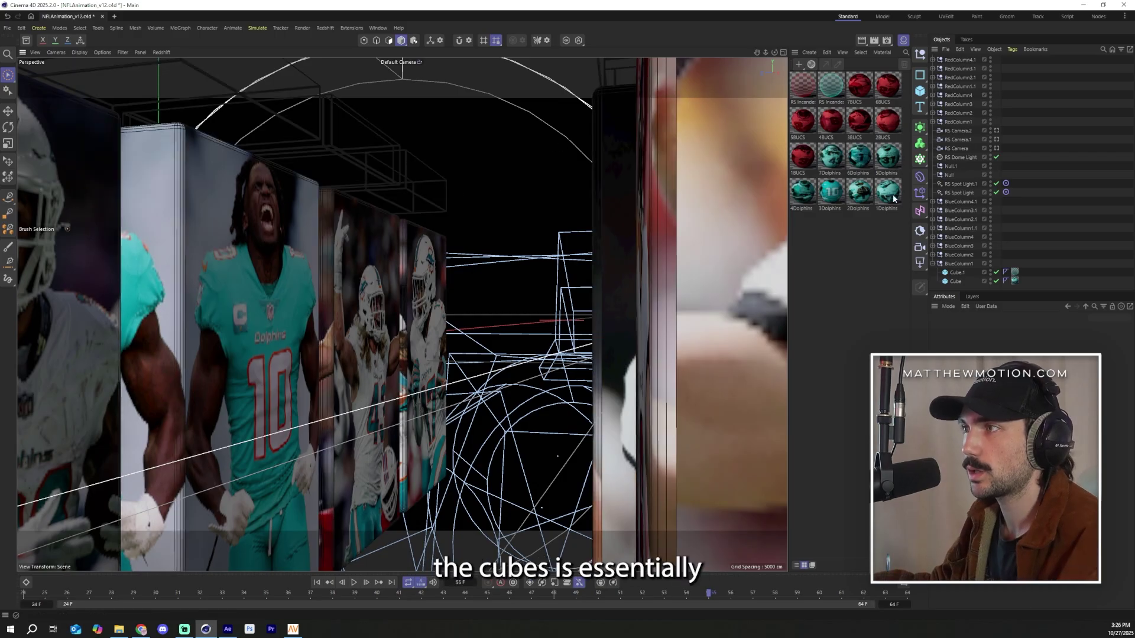
Inspect the 7Dolphins shader graph's texture and Standard Material nodes, then close it
{"action": "left_click", "coordinate": [832, 159]}
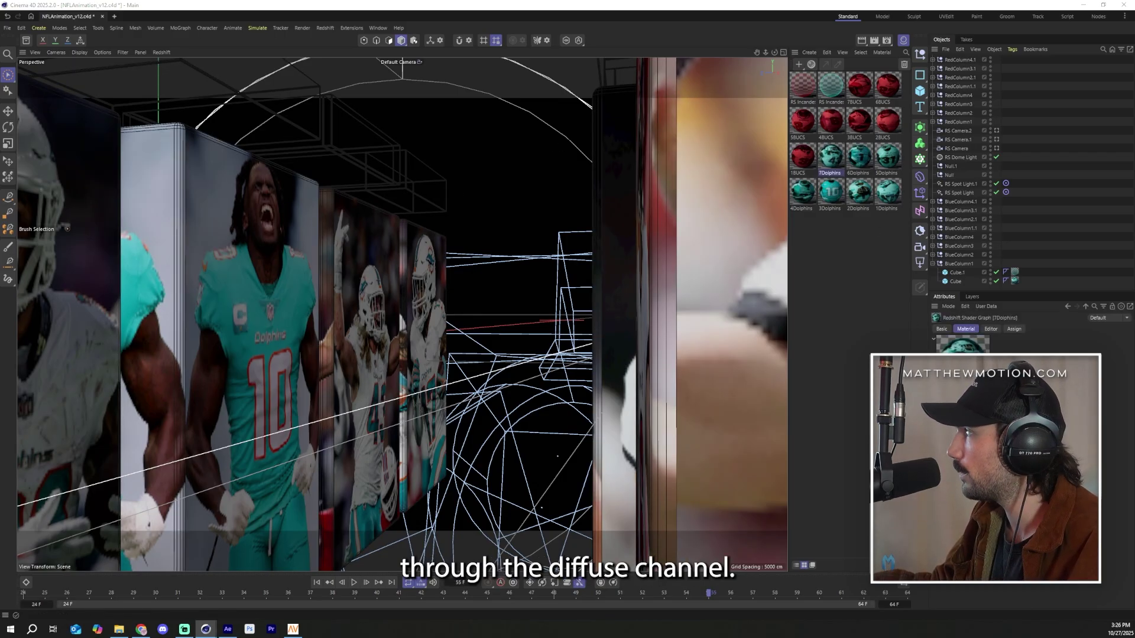
{"action": "double_click", "coordinate": [831, 156]}
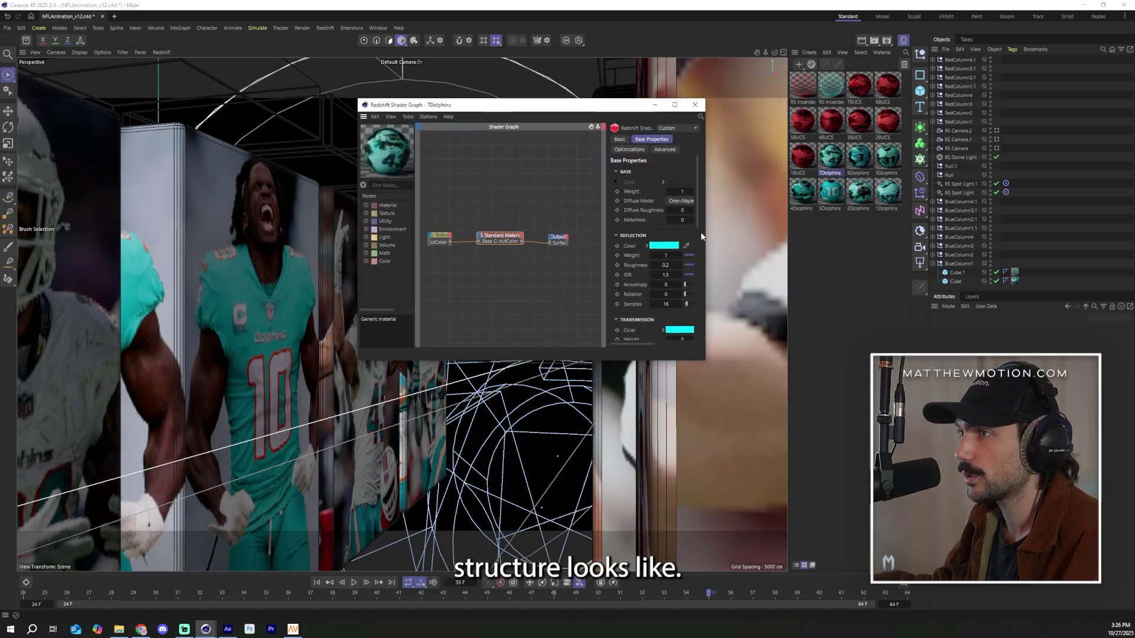
{"action": "left_click", "coordinate": [441, 243]}
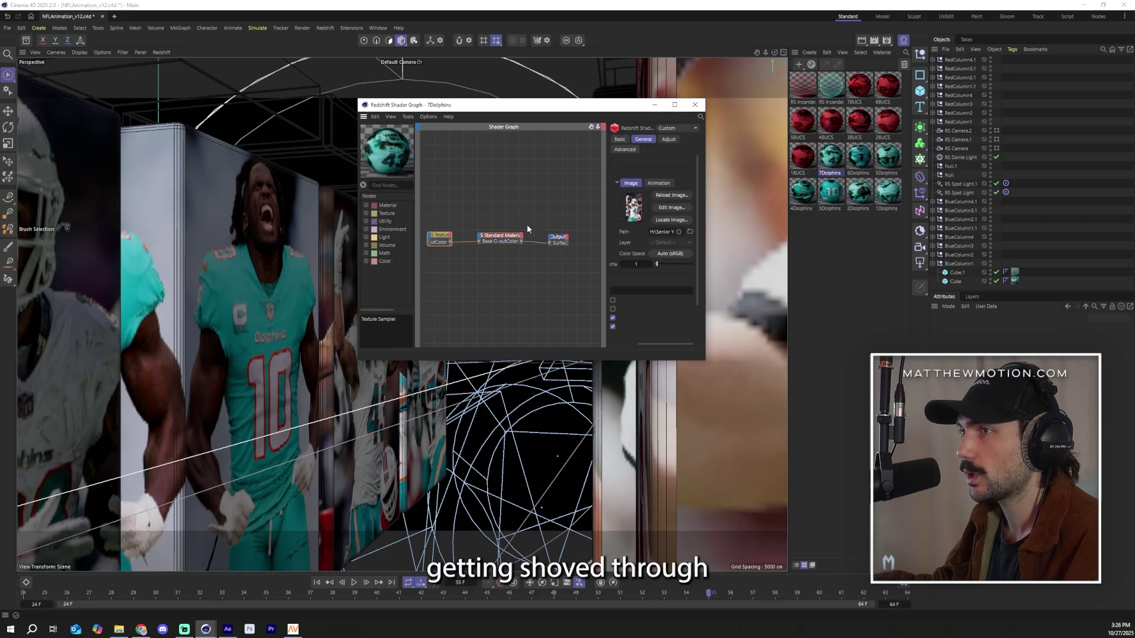
{"action": "left_click", "coordinate": [503, 238]}
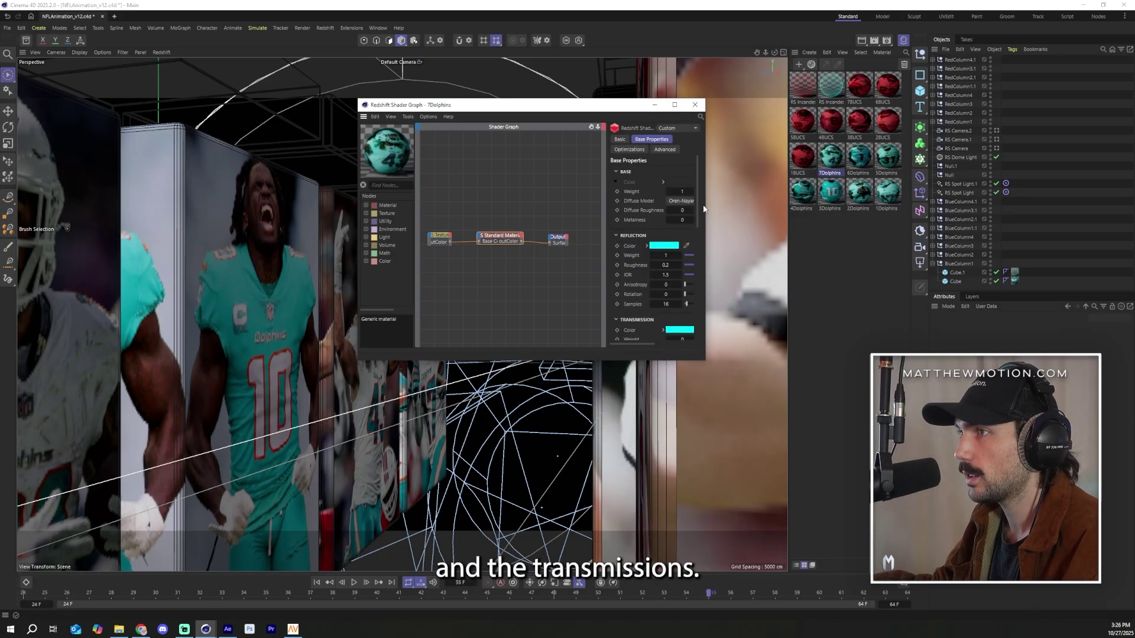
{"action": "scroll", "coordinate": [656, 248], "scroll_direction": "down", "scroll_amount": 8}
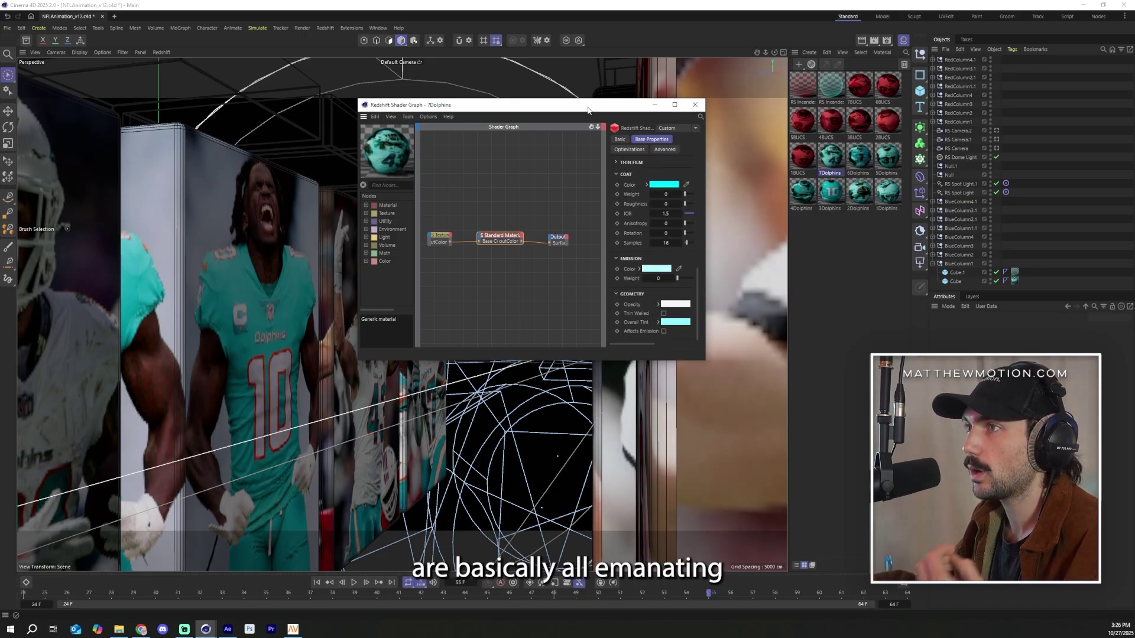
{"action": "left_click_drag", "start_coordinate": [582, 108], "coordinate": [766, 110]}
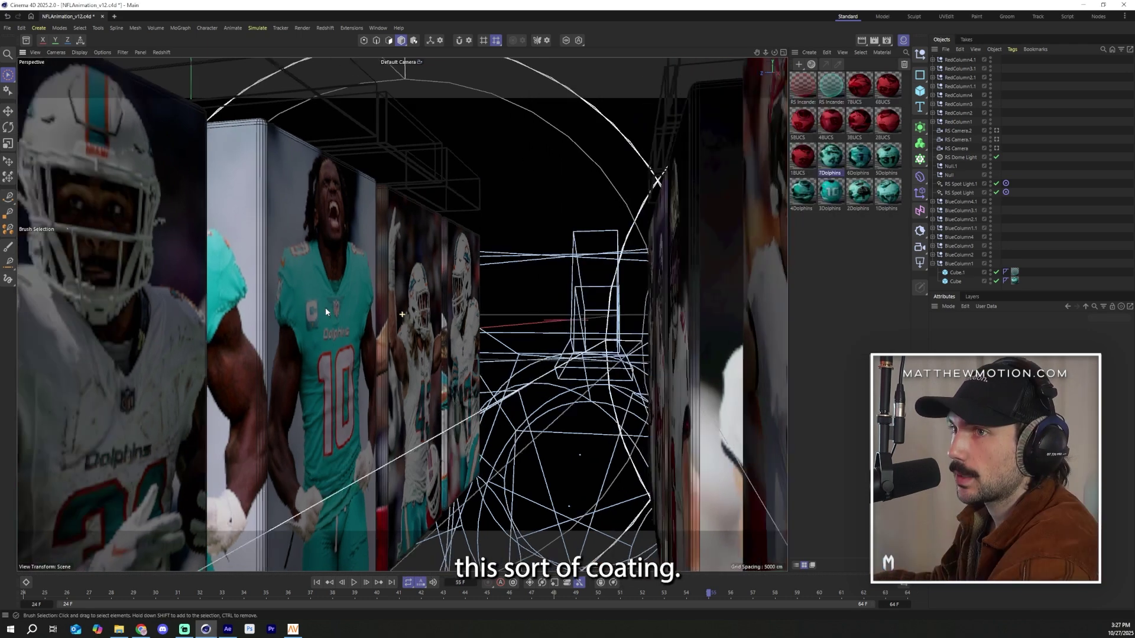
{"action": "left_click_drag", "start_coordinate": [325, 308], "coordinate": [495, 351], "text": "alt"}
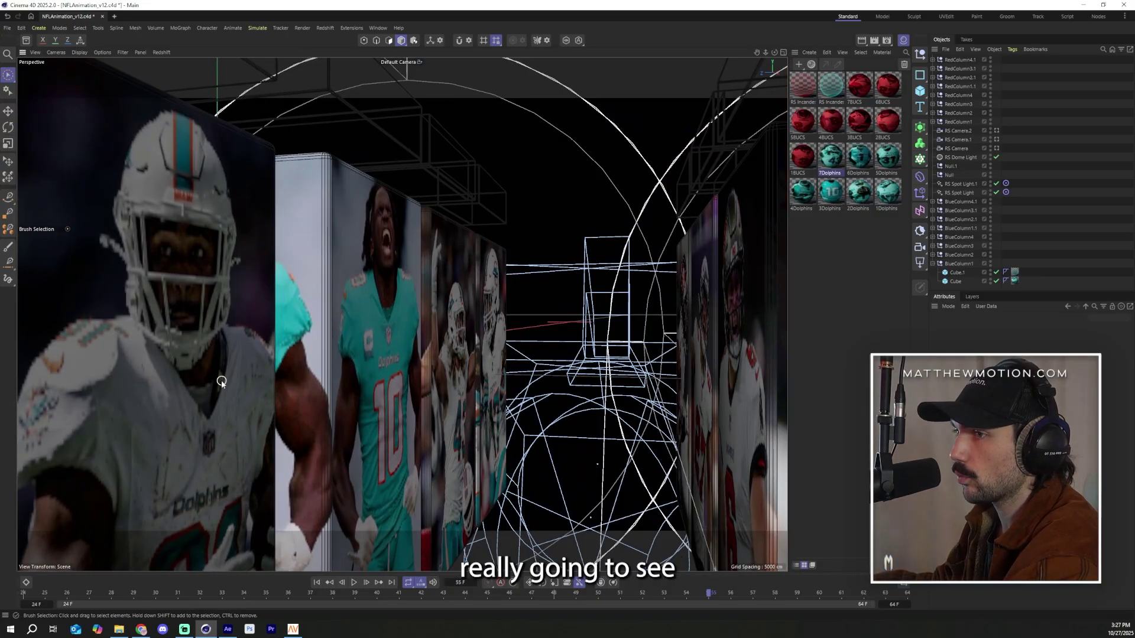
Replay from frame 40 and orbit in close on the teal player columns
{"action": "scroll", "coordinate": [384, 371], "scroll_direction": "up", "scroll_amount": 3}
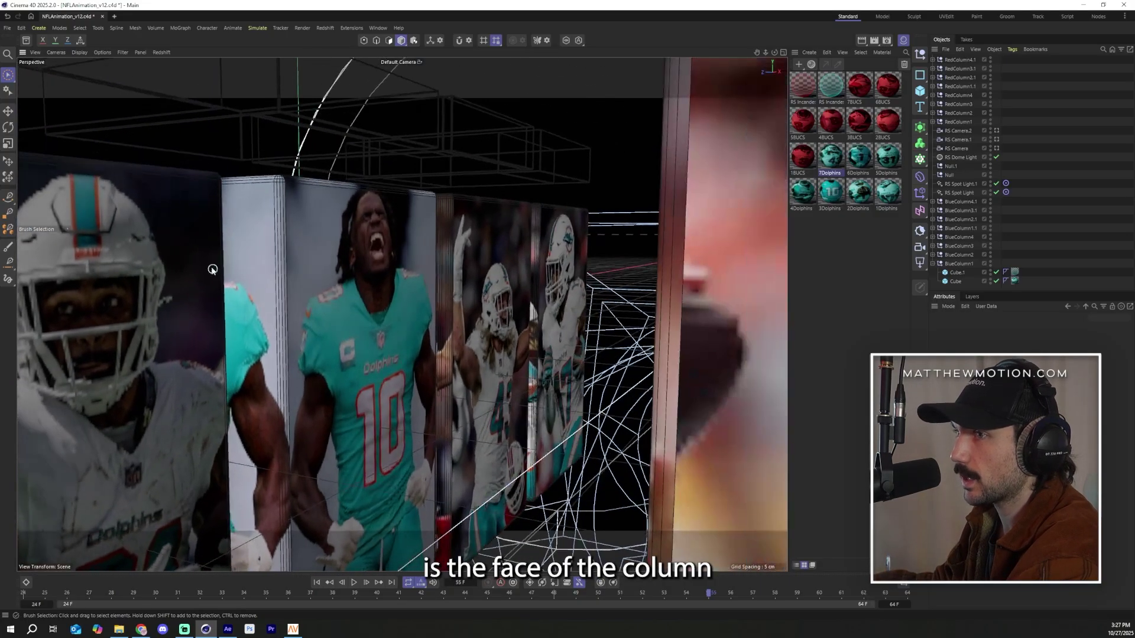
{"action": "left_click", "coordinate": [420, 595]}
{"action": "left_click", "coordinate": [367, 595]}
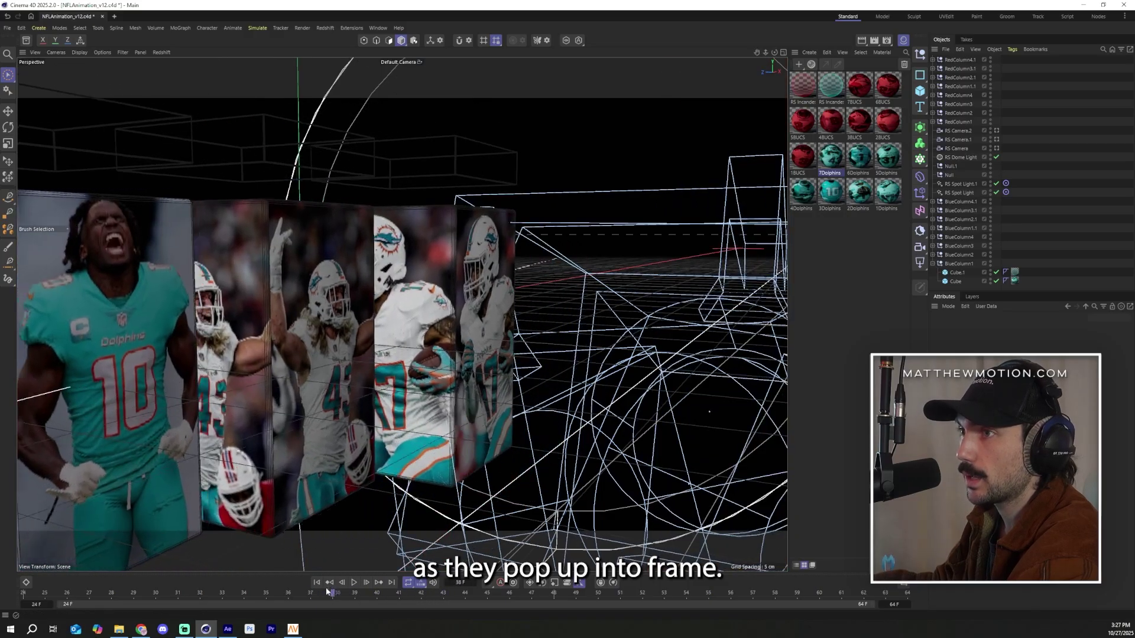
{"action": "left_click_drag", "start_coordinate": [552, 429], "coordinate": [381, 418], "text": "alt"}
{"action": "left_click_drag", "start_coordinate": [431, 372], "coordinate": [514, 177], "text": "alt"}
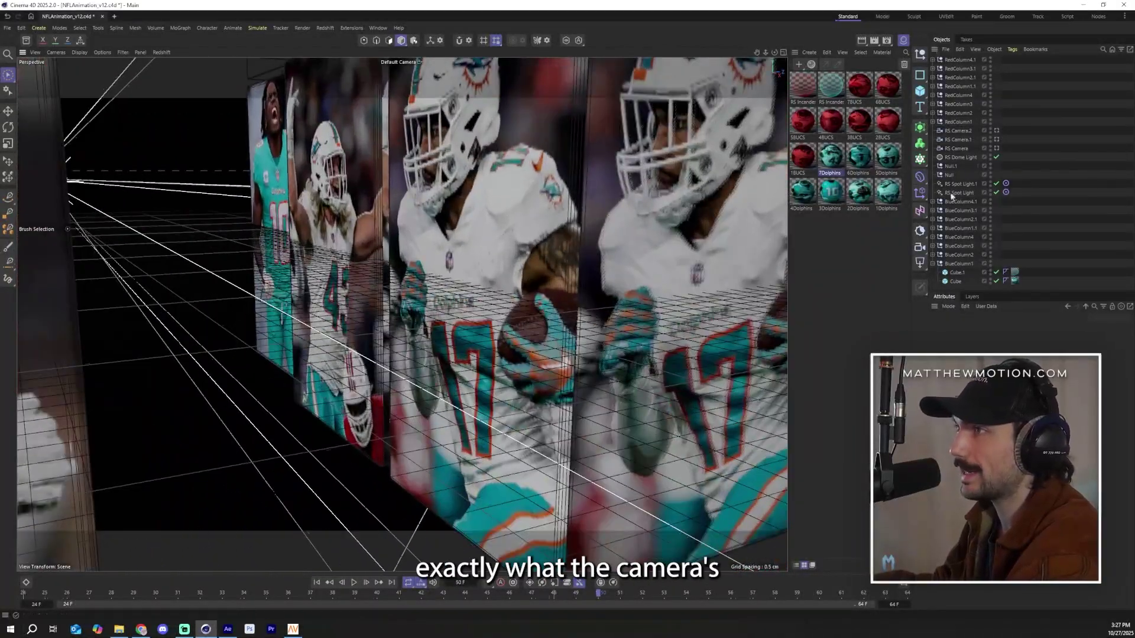
{"action": "left_click", "coordinate": [996, 130]}
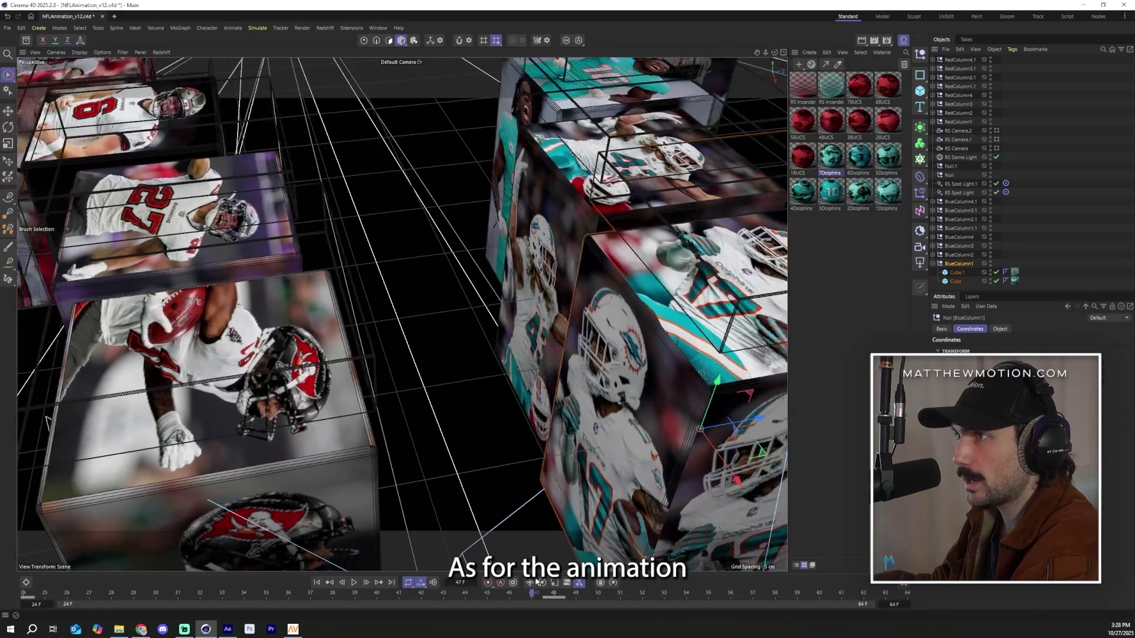
Frame both cube stacks with H, view through RS Camera.2, and step to frame 62
{"action": "left_click_drag", "start_coordinate": [532, 591], "coordinate": [846, 555]}
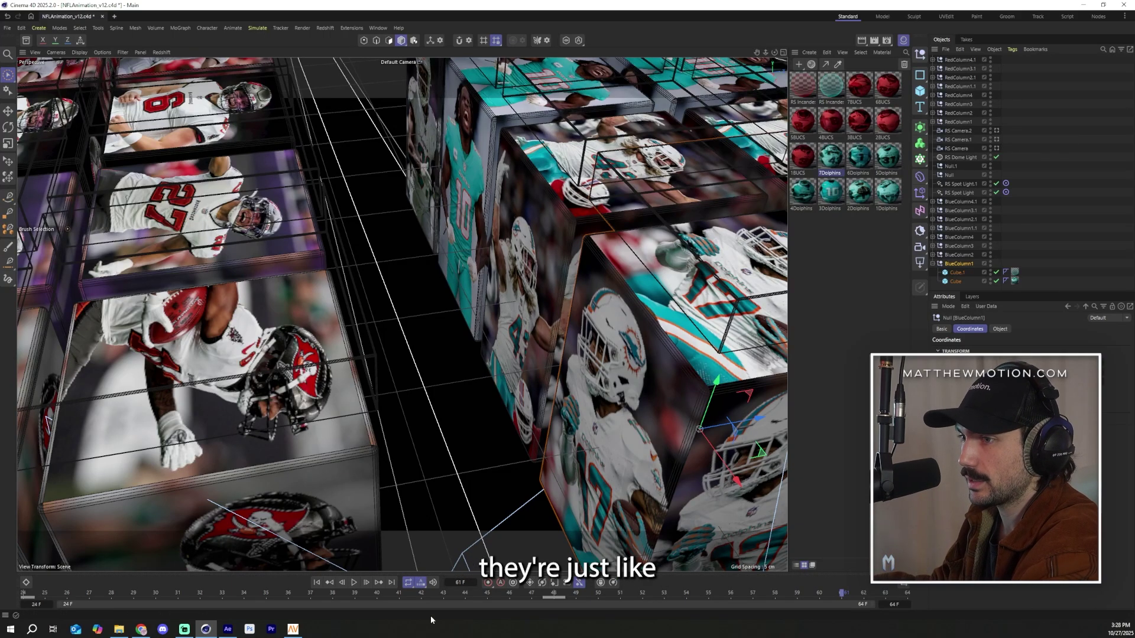
{"action": "left_click_drag", "start_coordinate": [438, 593], "coordinate": [907, 593]}
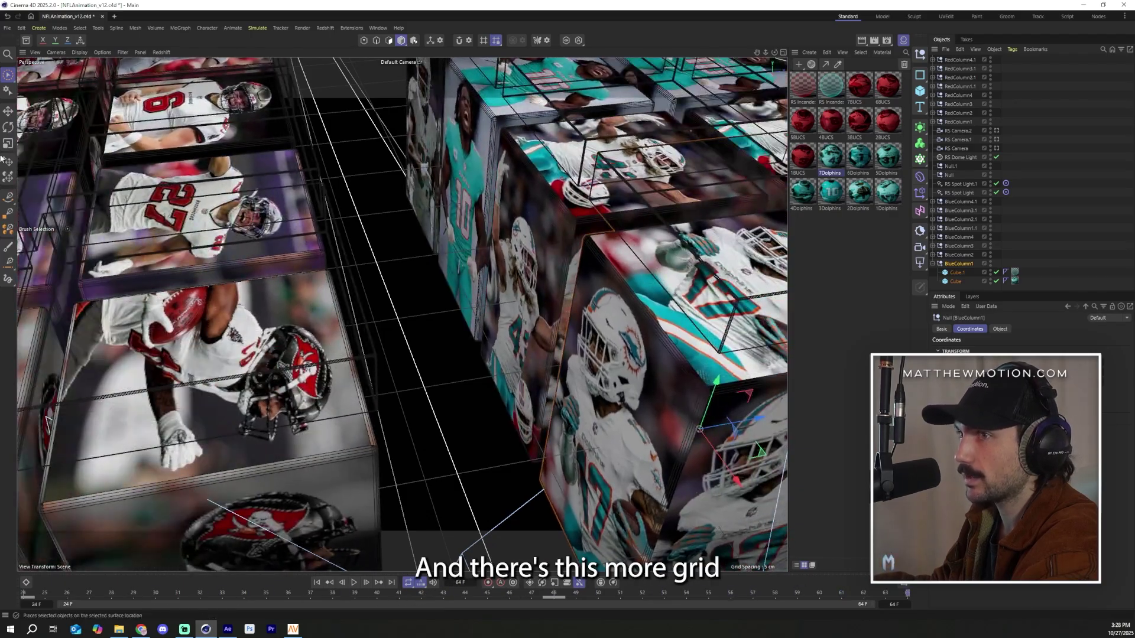
{"action": "key", "text": "h"}
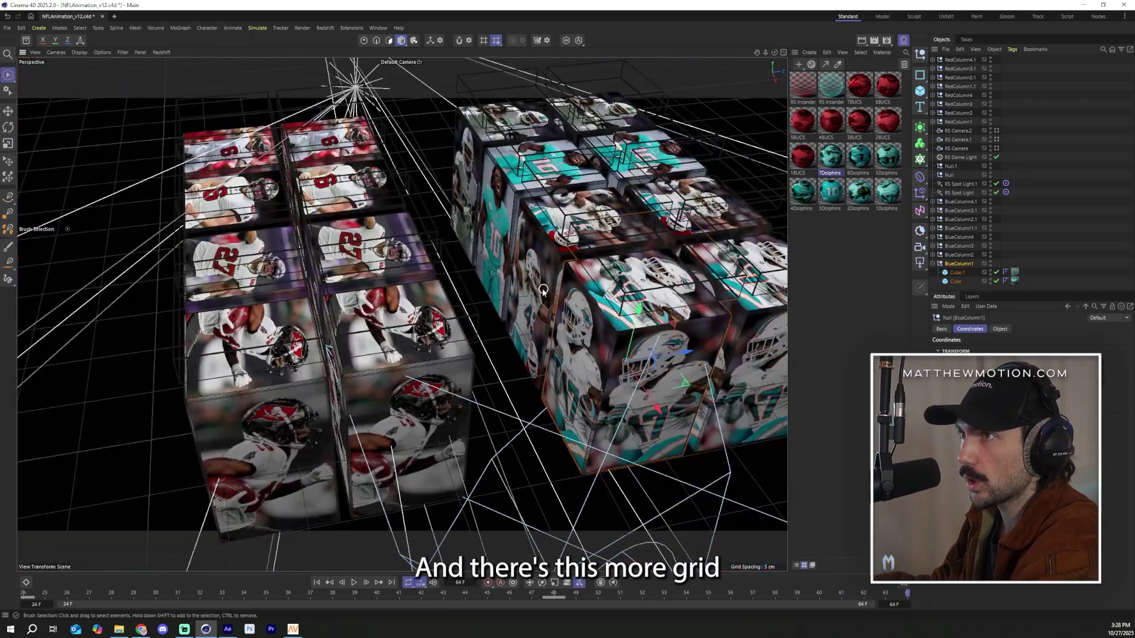
{"action": "left_click", "coordinate": [996, 132]}
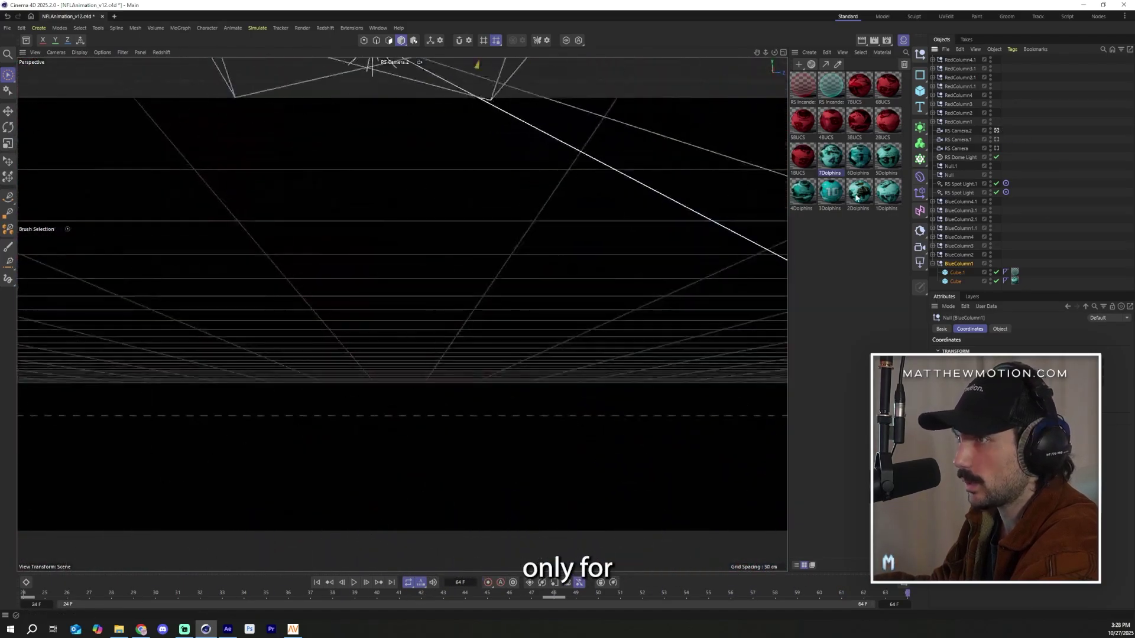
{"action": "left_click_drag", "start_coordinate": [517, 593], "coordinate": [843, 593]}
{"action": "key", "text": "g"}
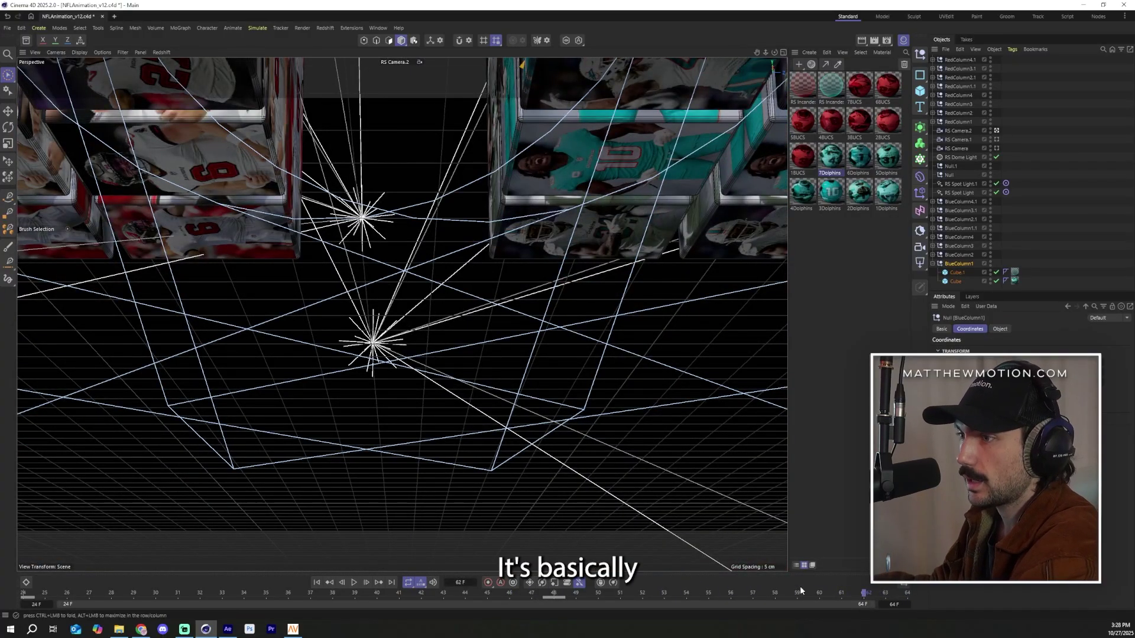
{"action": "left_click_drag", "start_coordinate": [820, 598], "coordinate": [859, 612]}
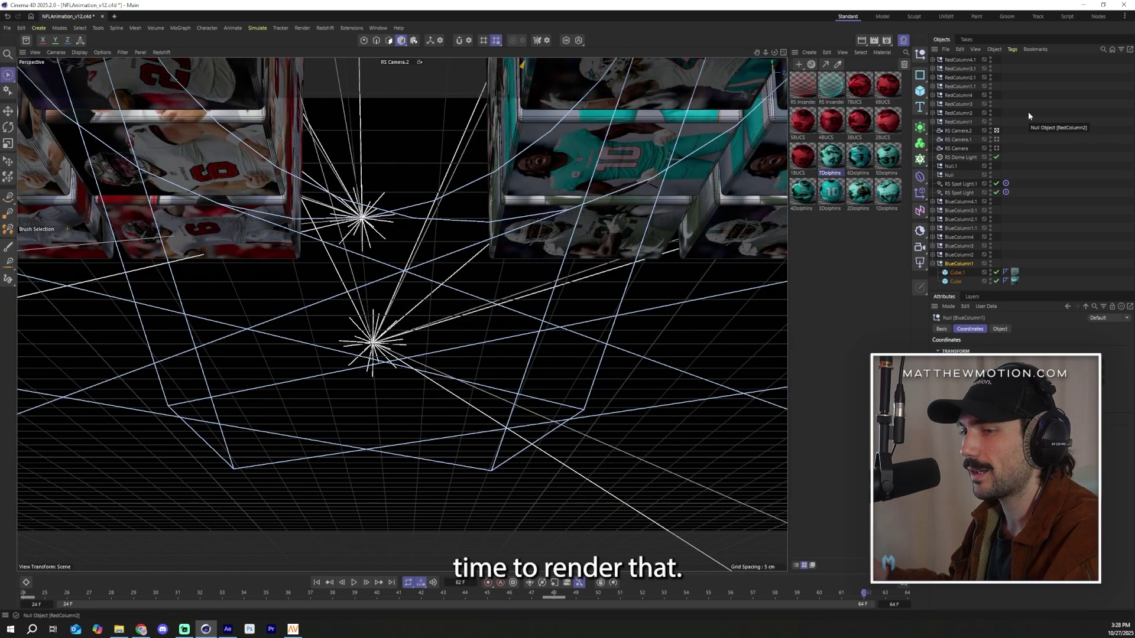
{"action": "left_click", "coordinate": [1021, 160]}
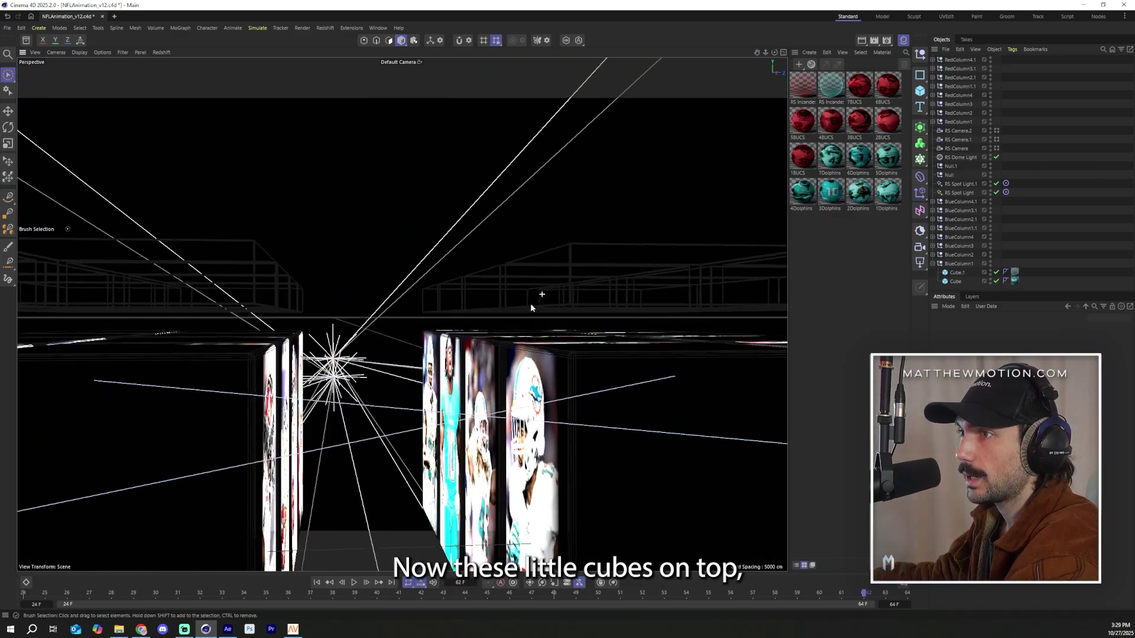
Orbit in closer on the Cube.1 photo tile, then hide the Material Manager with Shift+F2
{"action": "left_click_drag", "start_coordinate": [532, 331], "coordinate": [579, 299], "text": "alt"}
{"action": "left_click", "coordinate": [956, 272]}
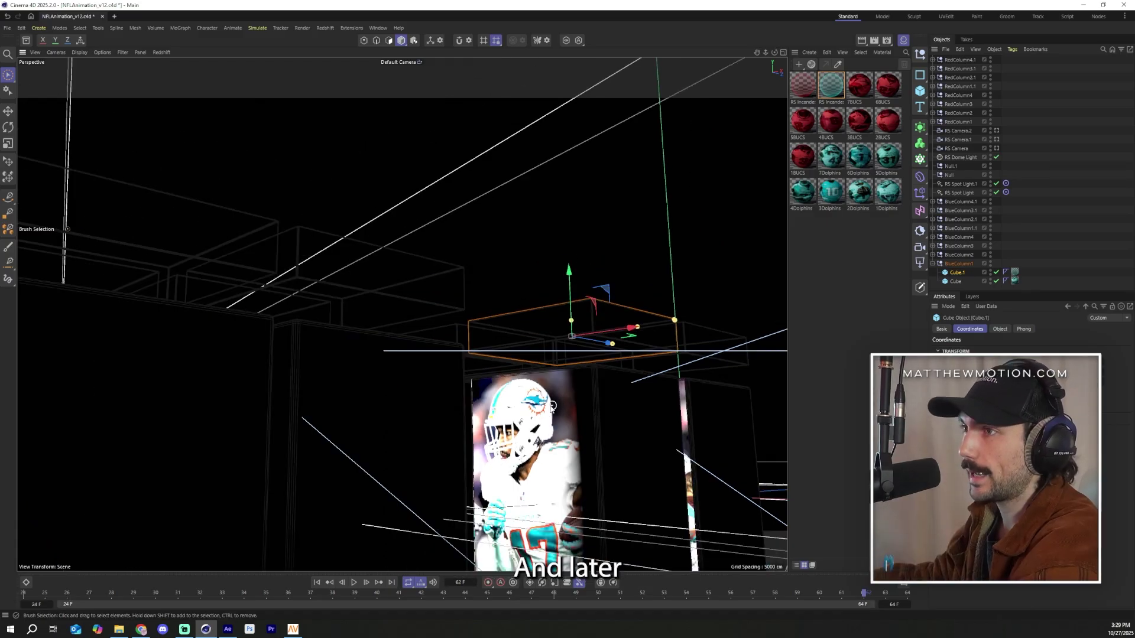
{"action": "left_click_drag", "start_coordinate": [414, 283], "coordinate": [457, 335], "text": "alt"}
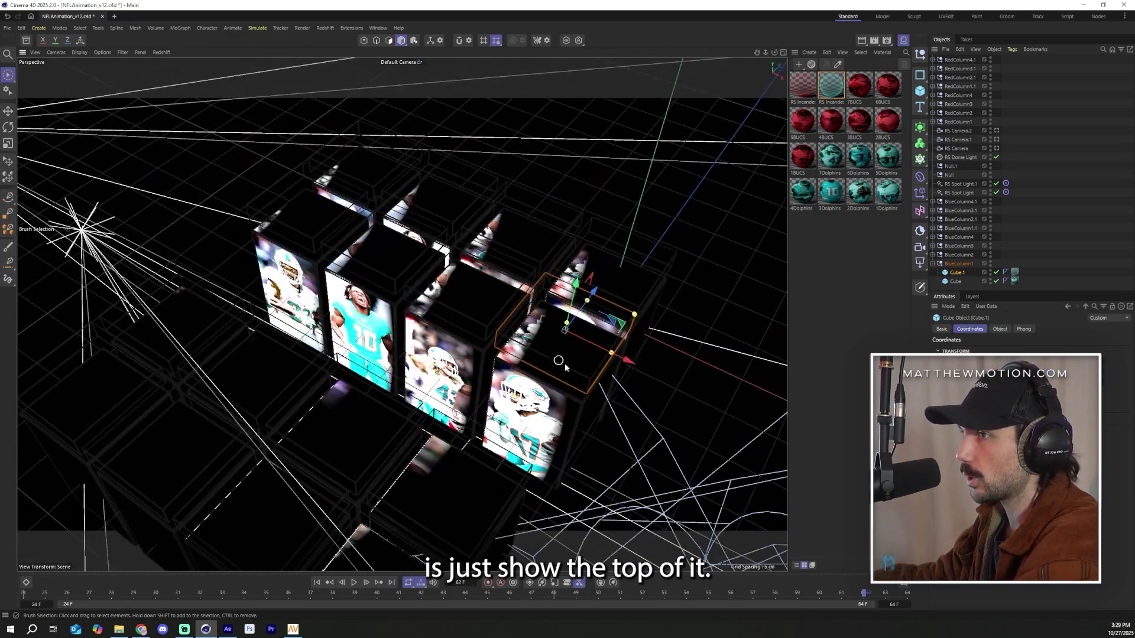
{"action": "left_click_drag", "start_coordinate": [578, 432], "coordinate": [571, 329], "text": "alt"}
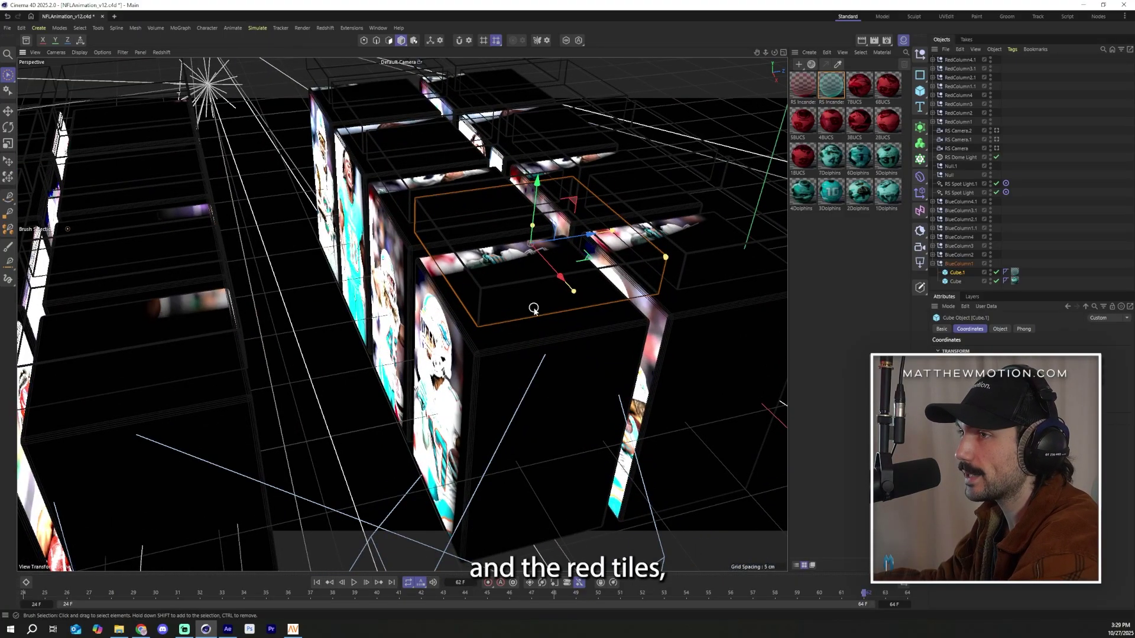
{"action": "scroll", "coordinate": [556, 323], "scroll_direction": "down", "scroll_amount": 3}
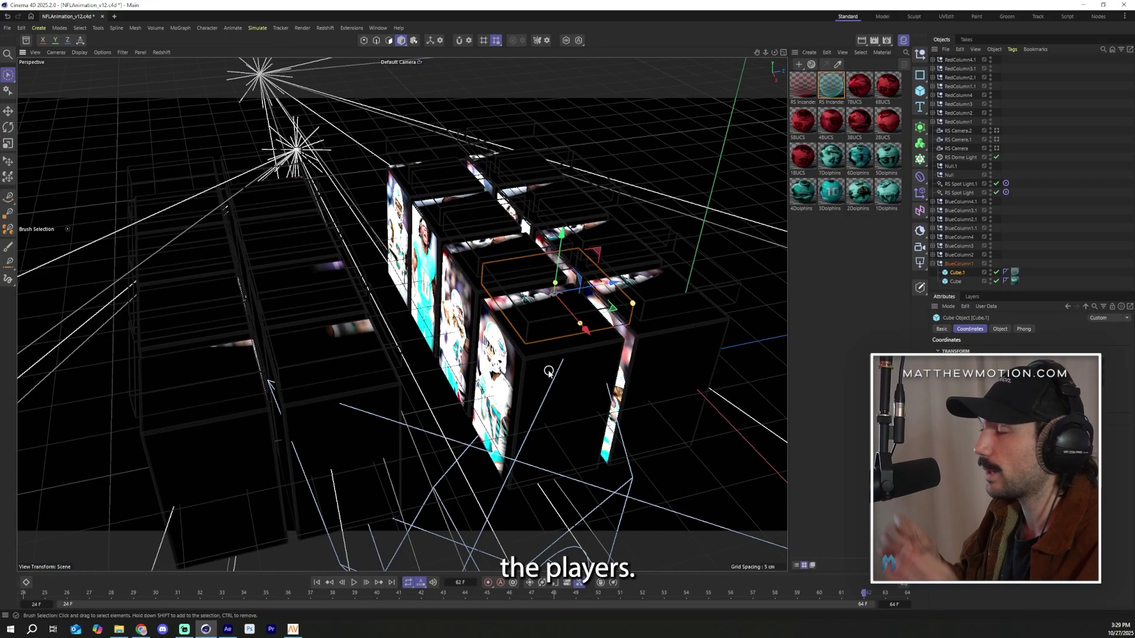
{"action": "key", "text": "shift+F2"}
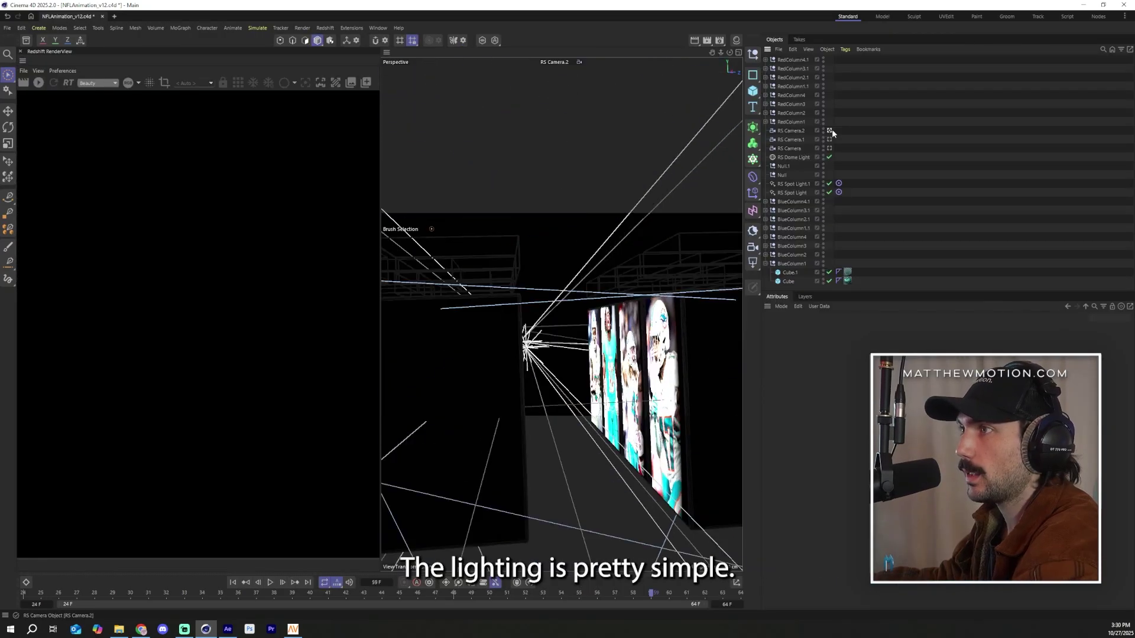
Stop looking through RS Camera.2 and orbit the Default Camera around the textured cubes
{"action": "left_click", "coordinate": [829, 130]}
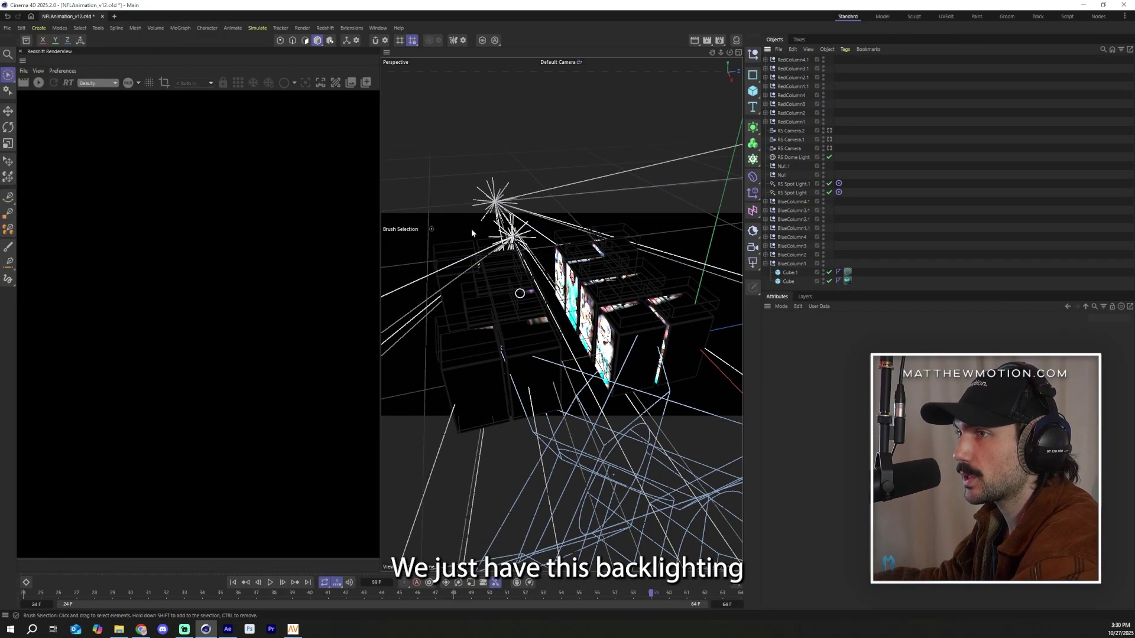
{"action": "scroll", "coordinate": [500, 258], "scroll_direction": "up", "scroll_amount": 5}
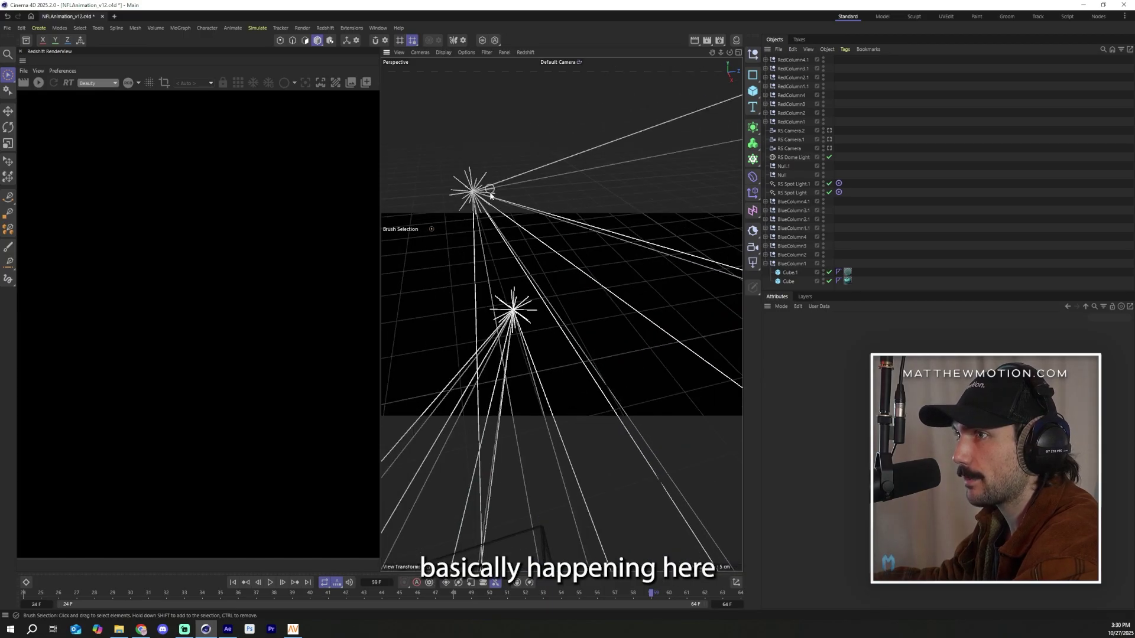
{"action": "scroll", "coordinate": [524, 320], "scroll_direction": "down", "scroll_amount": 5}
{"action": "left_click_drag", "start_coordinate": [524, 319], "coordinate": [437, 310], "text": "alt"}
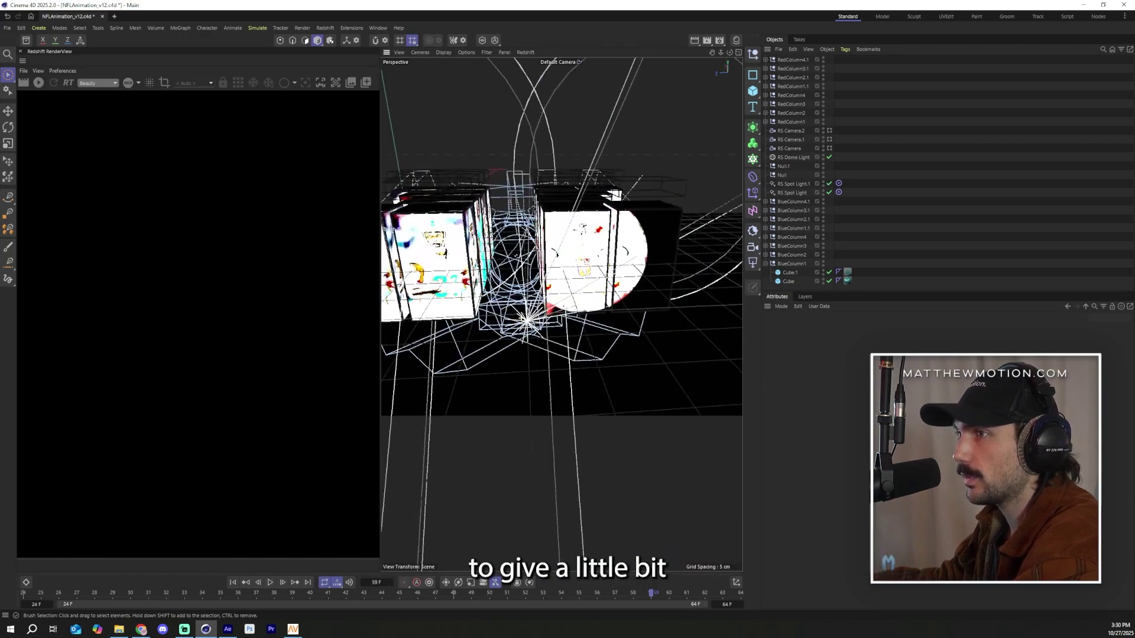
{"action": "left_click_drag", "start_coordinate": [547, 272], "coordinate": [523, 271], "text": "alt"}
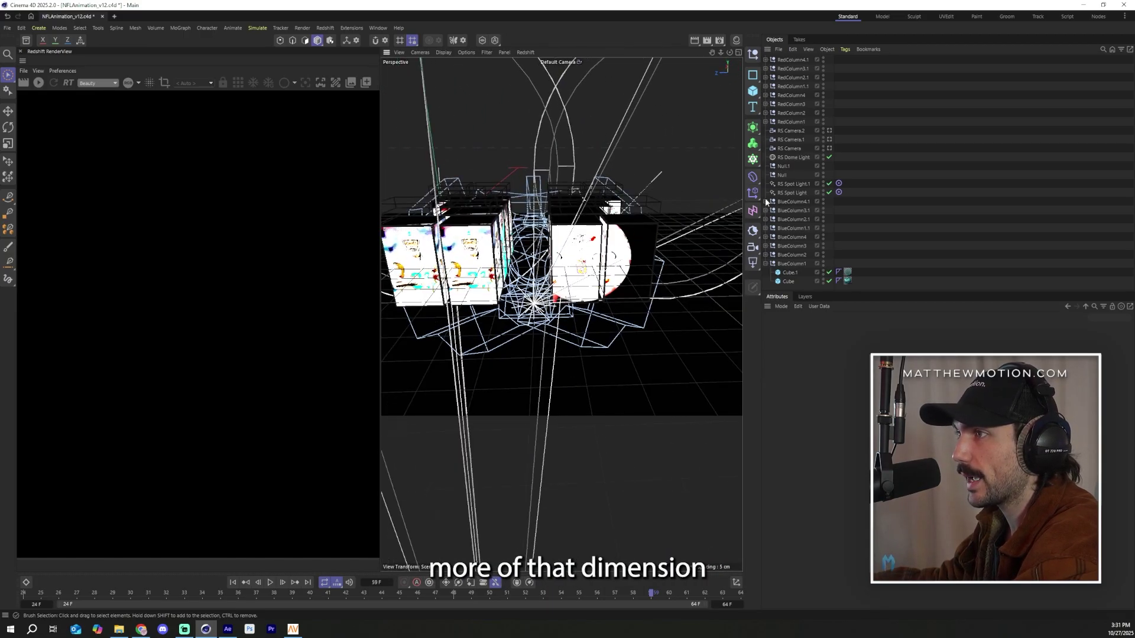
Check RS Camera.1's settings, then look through RS Camera.2, RS Camera.1 and RS Camera in turn
{"action": "left_click", "coordinate": [834, 140]}
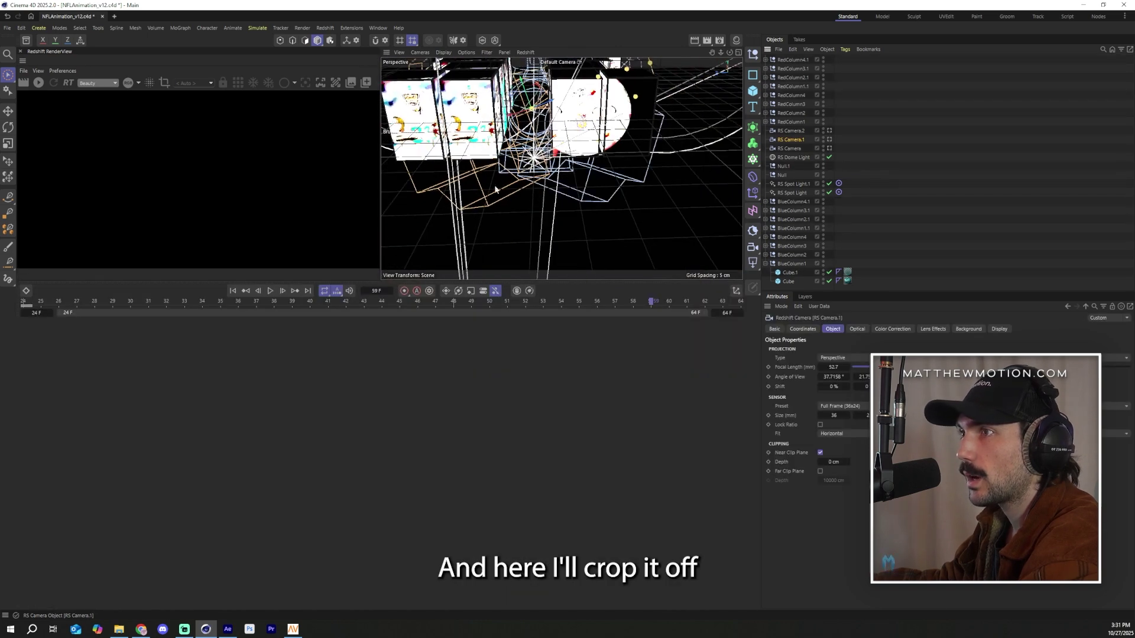
{"action": "left_click_drag", "start_coordinate": [614, 259], "coordinate": [878, 156], "text": "alt"}
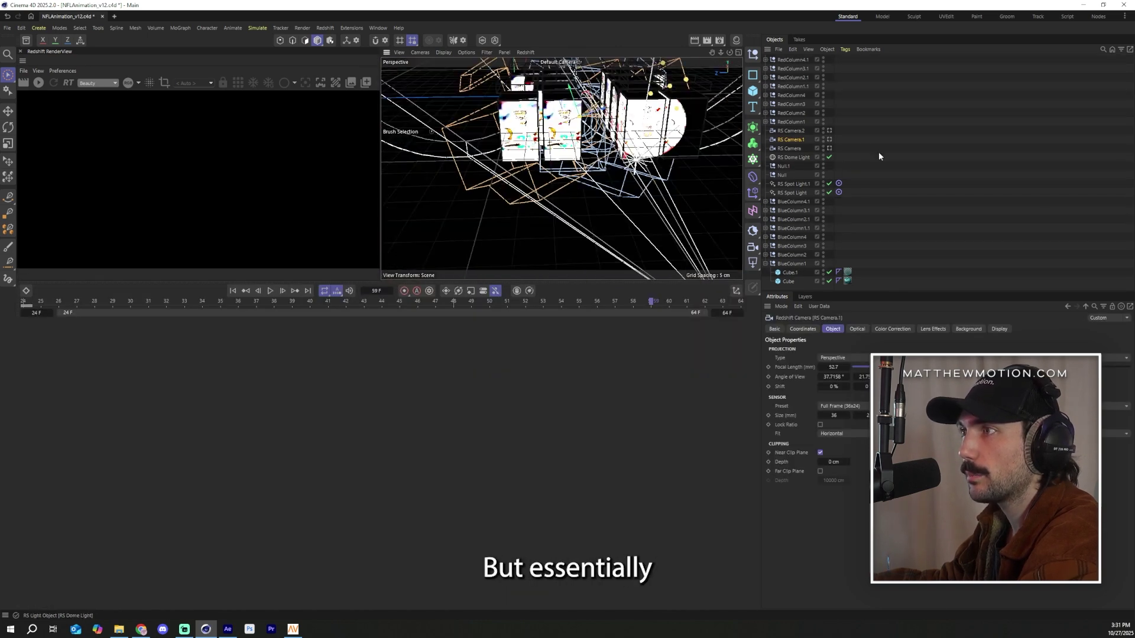
{"action": "left_click", "coordinate": [828, 130]}
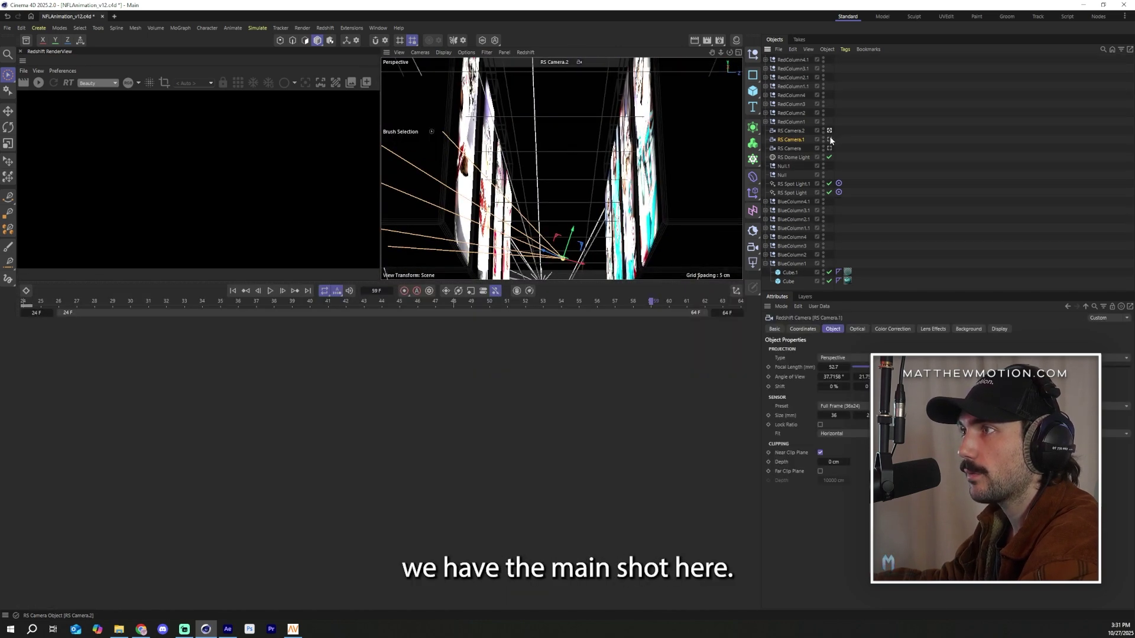
{"action": "left_click", "coordinate": [829, 140]}
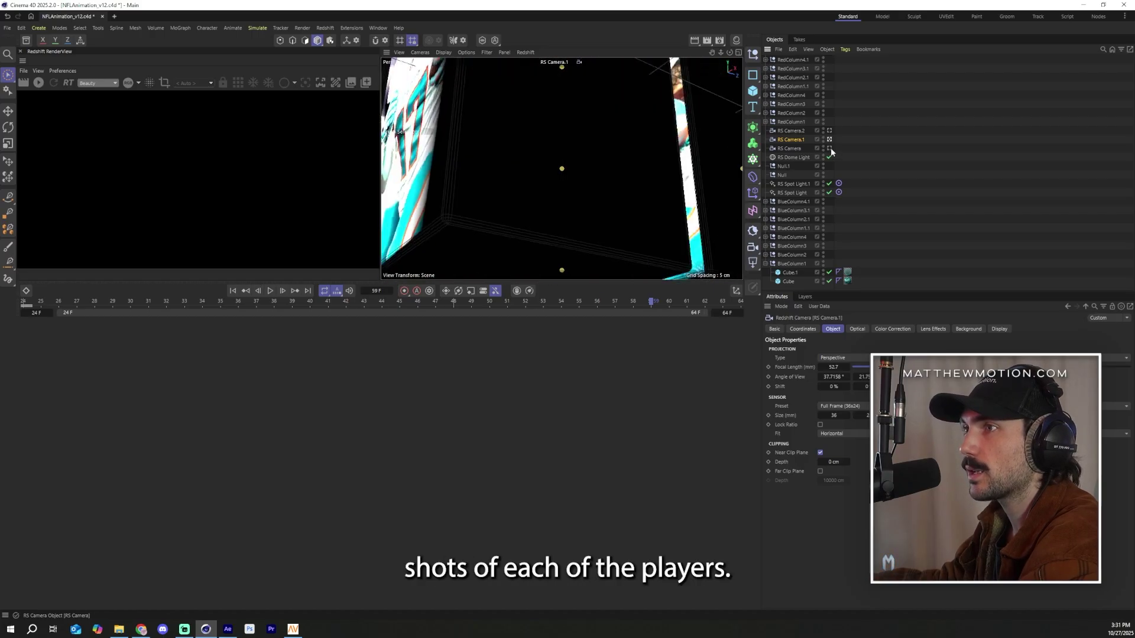
{"action": "left_click", "coordinate": [829, 148]}
Set the viewport display to textured shading for the cubes
{"action": "left_click", "coordinate": [444, 54]}
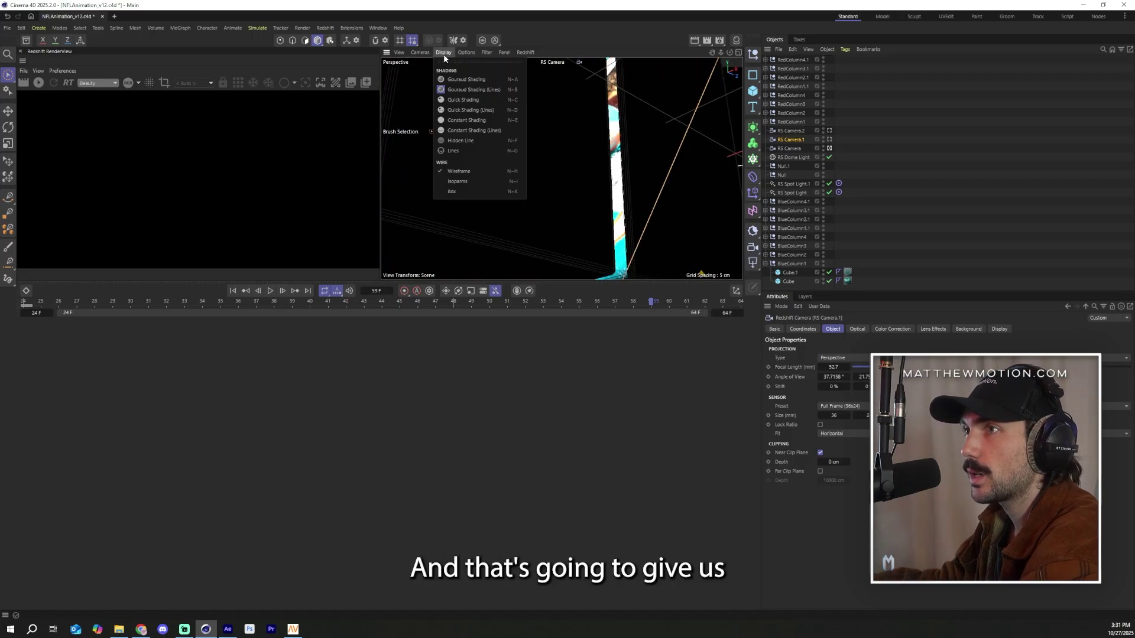
{"action": "left_click", "coordinate": [466, 81]}
{"action": "left_click", "coordinate": [443, 53]}
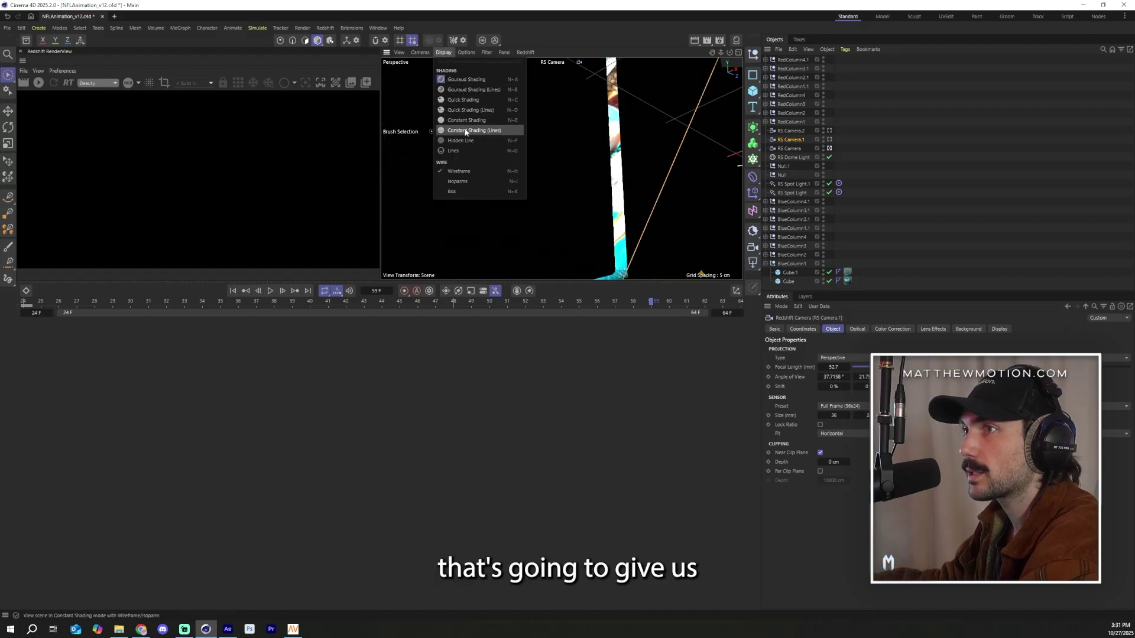
{"action": "left_click", "coordinate": [467, 120]}
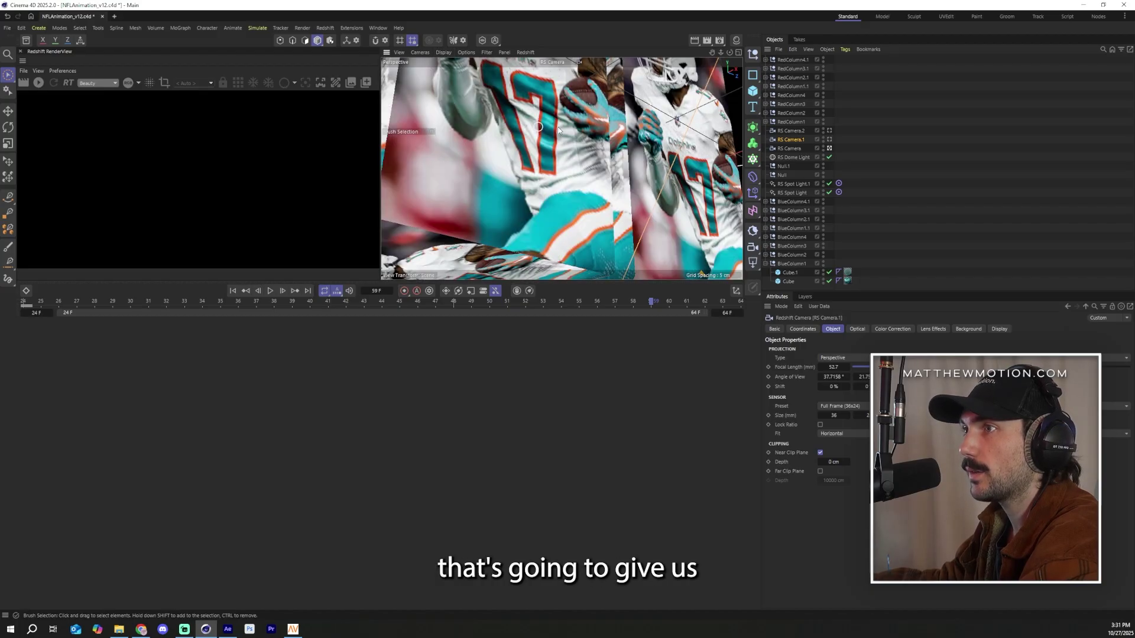
Compare the Buccaneers and Dolphins hero shots via RS Camera.1 and RS Camera, ending on RS Camera.2
{"action": "left_click", "coordinate": [829, 140]}
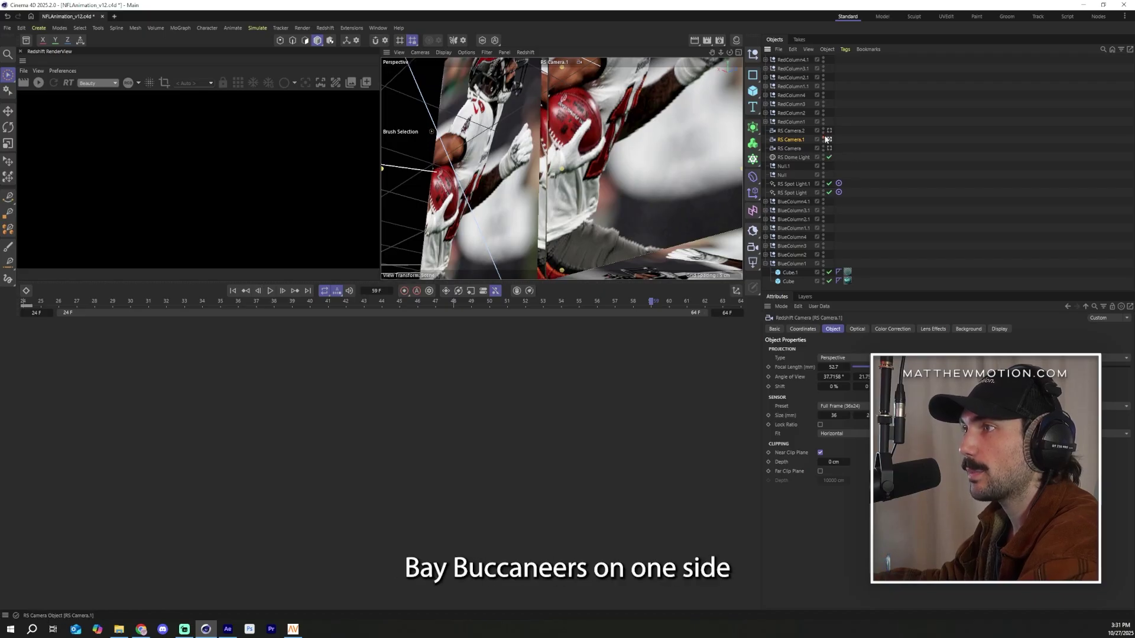
{"action": "left_click", "coordinate": [852, 140]}
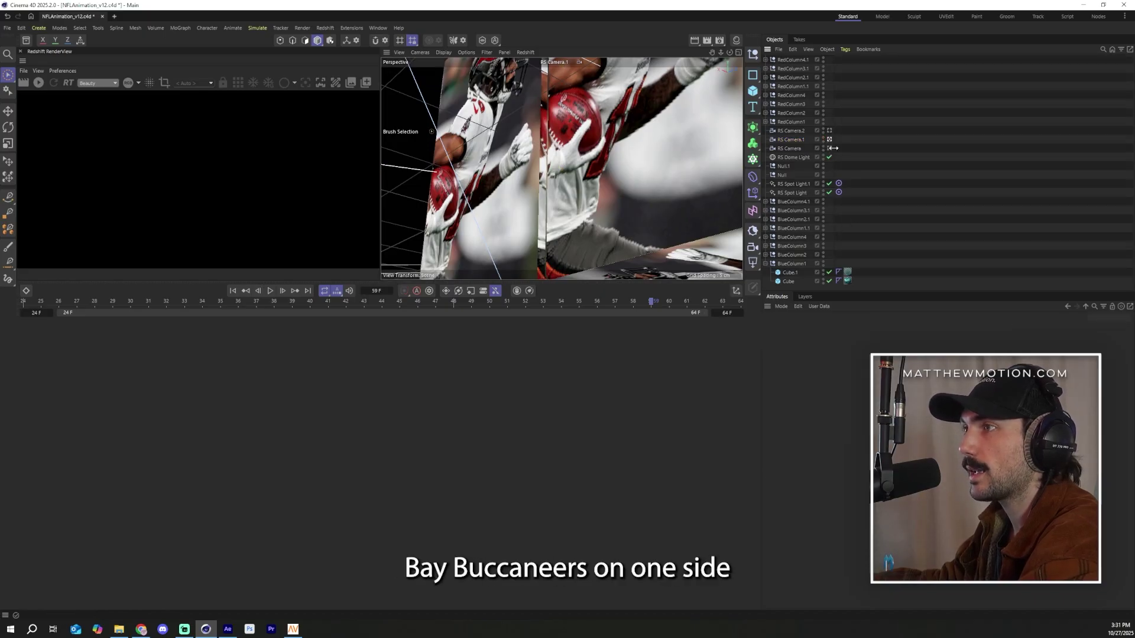
{"action": "left_click", "coordinate": [829, 147]}
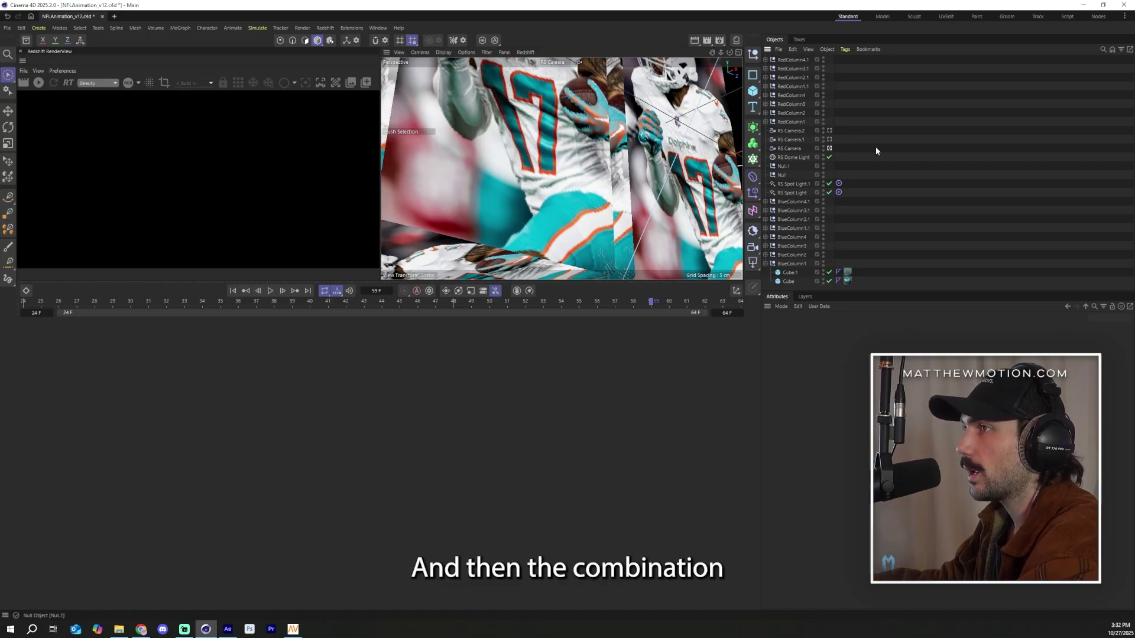
{"action": "left_click", "coordinate": [829, 130]}
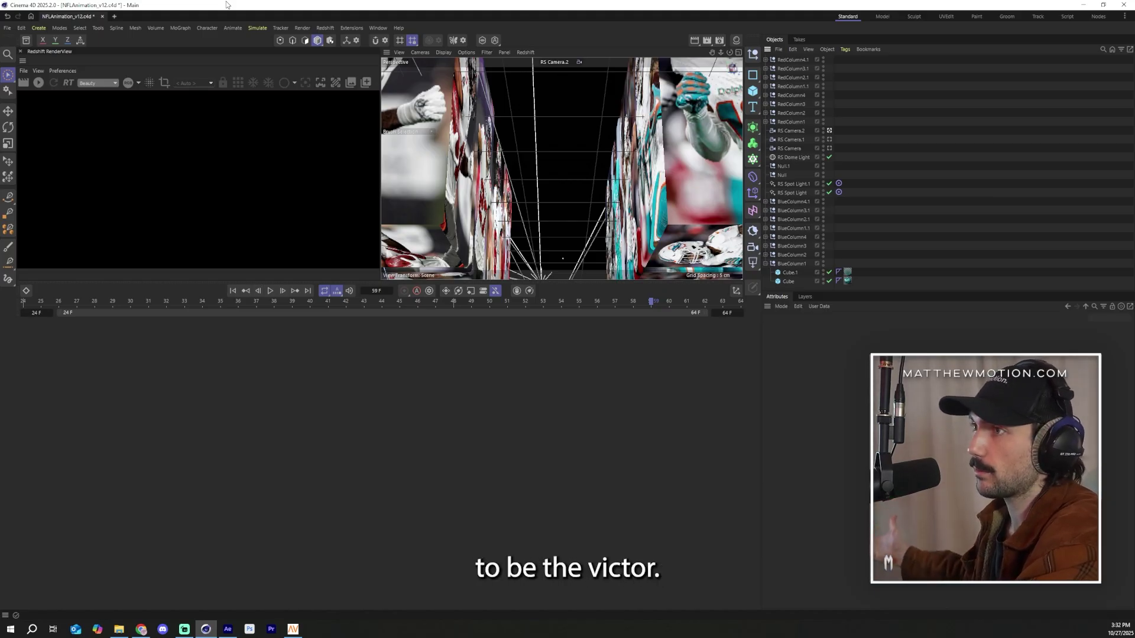
{"action": "left_click", "coordinate": [829, 140]}
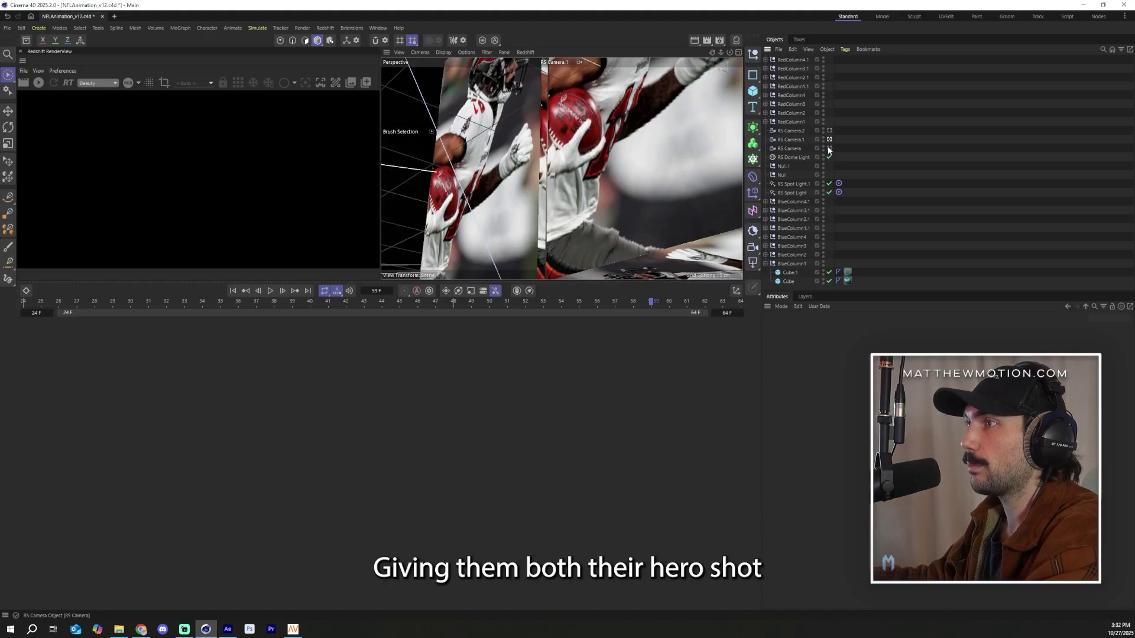
{"action": "left_click", "coordinate": [829, 149]}
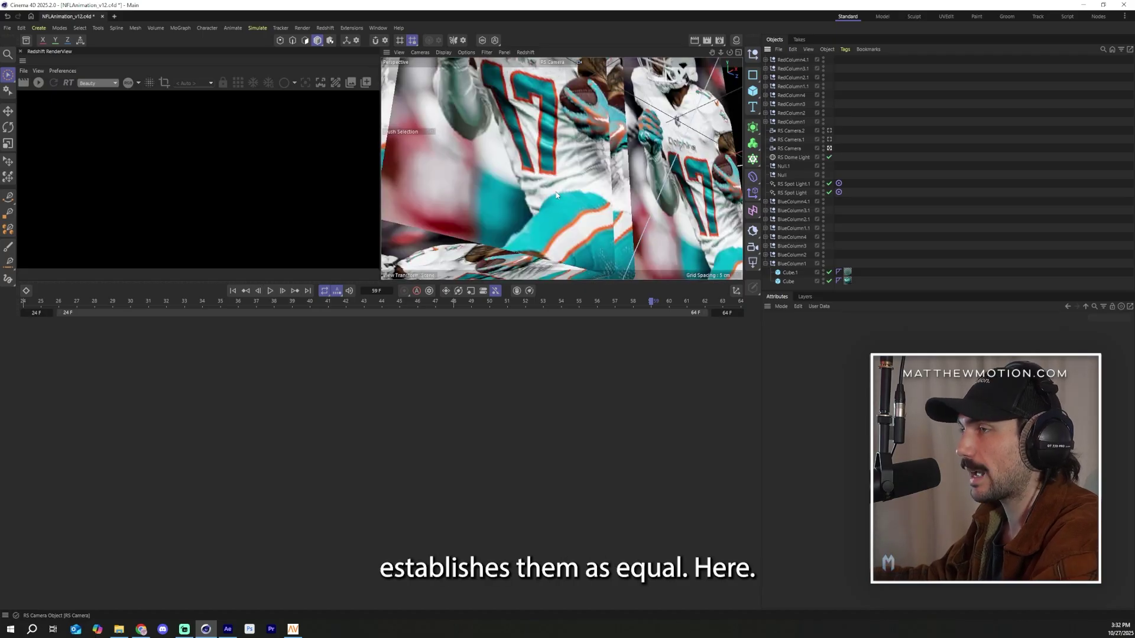
{"action": "left_click", "coordinate": [829, 140]}
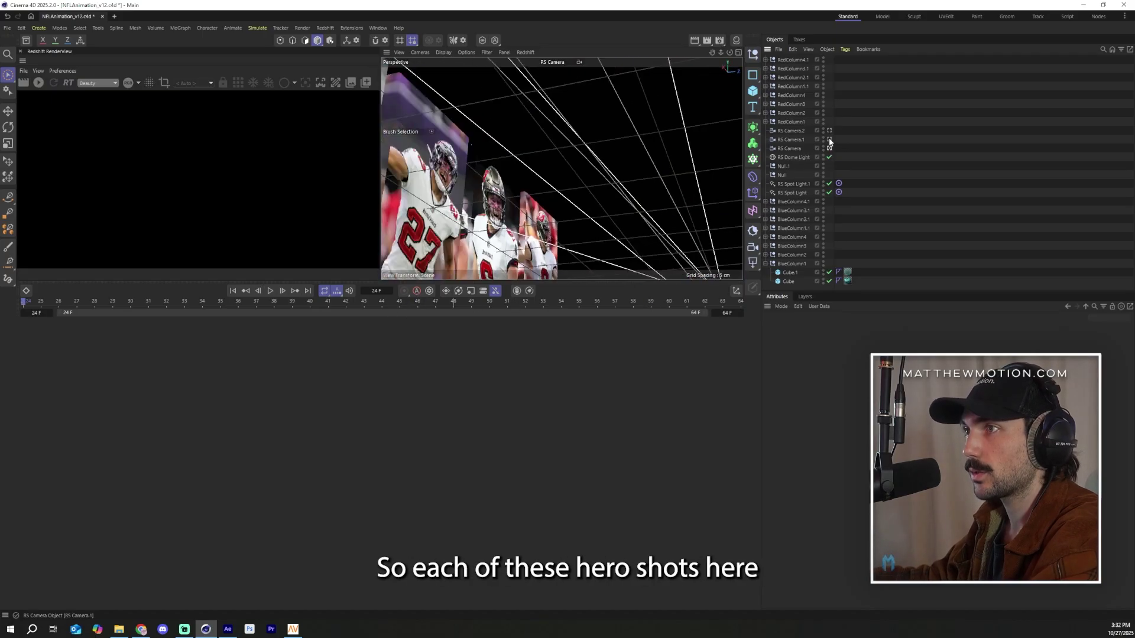
{"action": "left_click", "coordinate": [829, 148]}
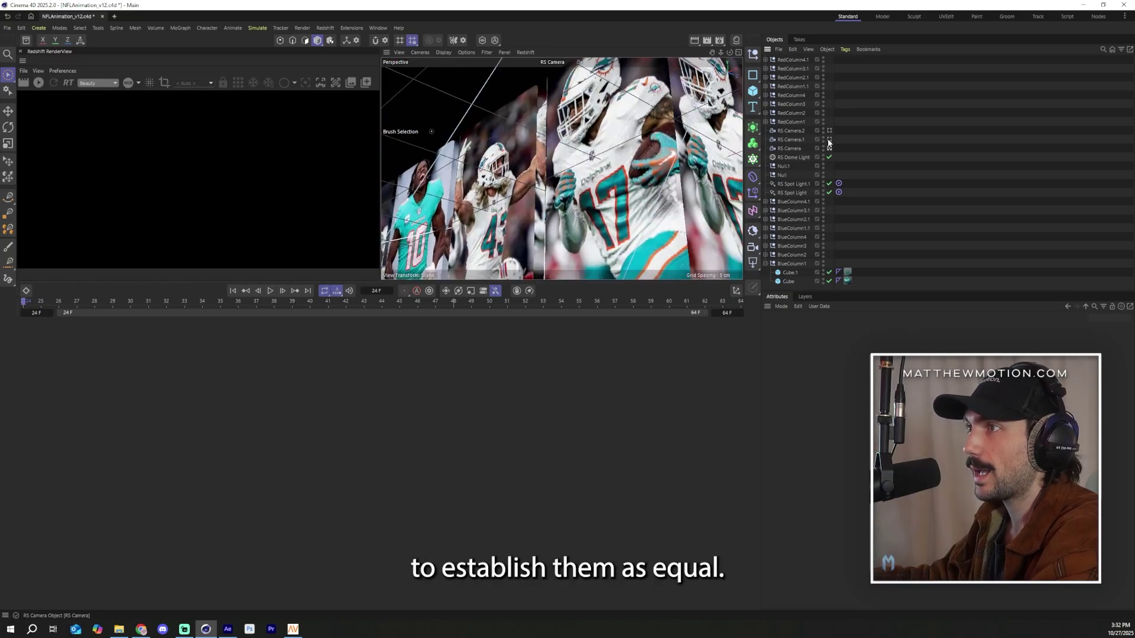
{"action": "left_click", "coordinate": [829, 130]}
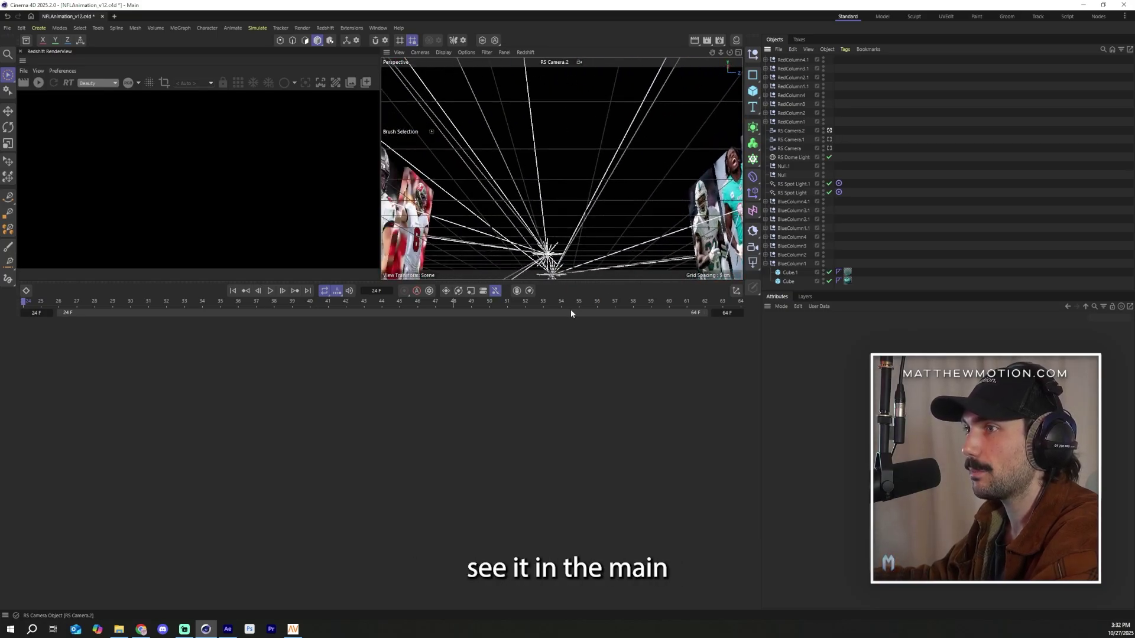
Move the playhead from frame 56 back through 55 and 41 to frame 37
{"action": "left_click", "coordinate": [593, 302]}
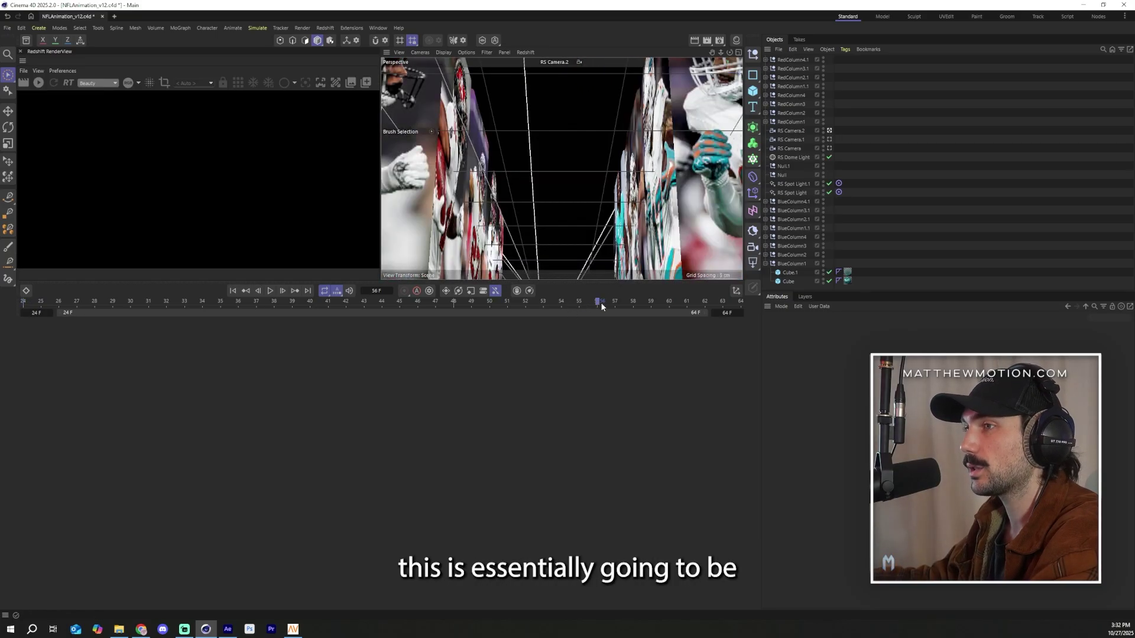
{"action": "left_click", "coordinate": [580, 302]}
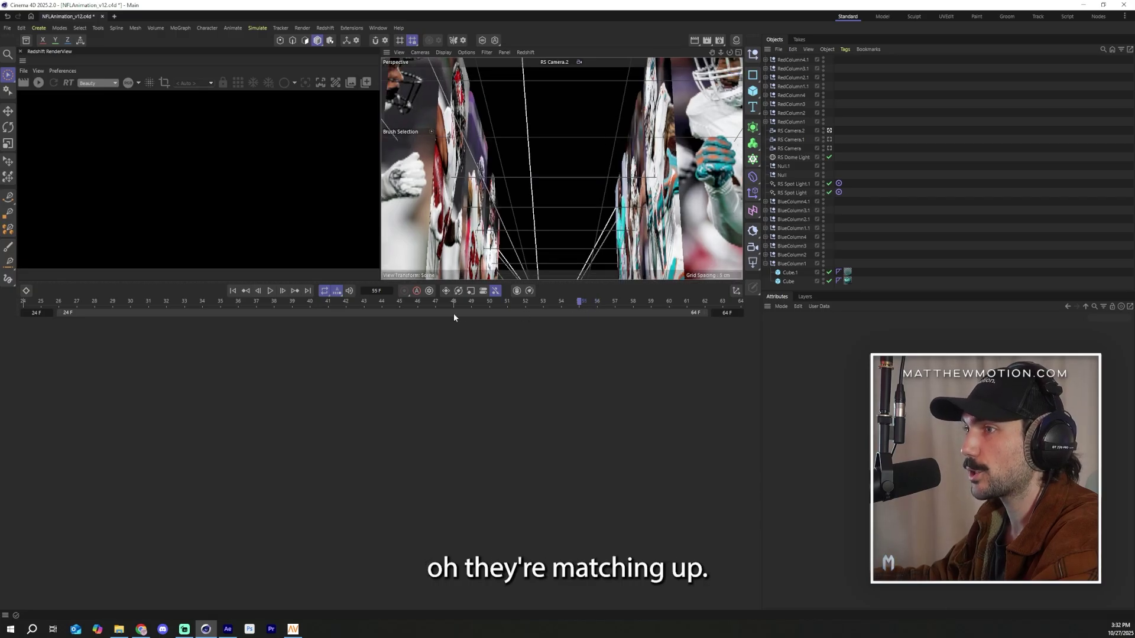
{"action": "left_click", "coordinate": [327, 309]}
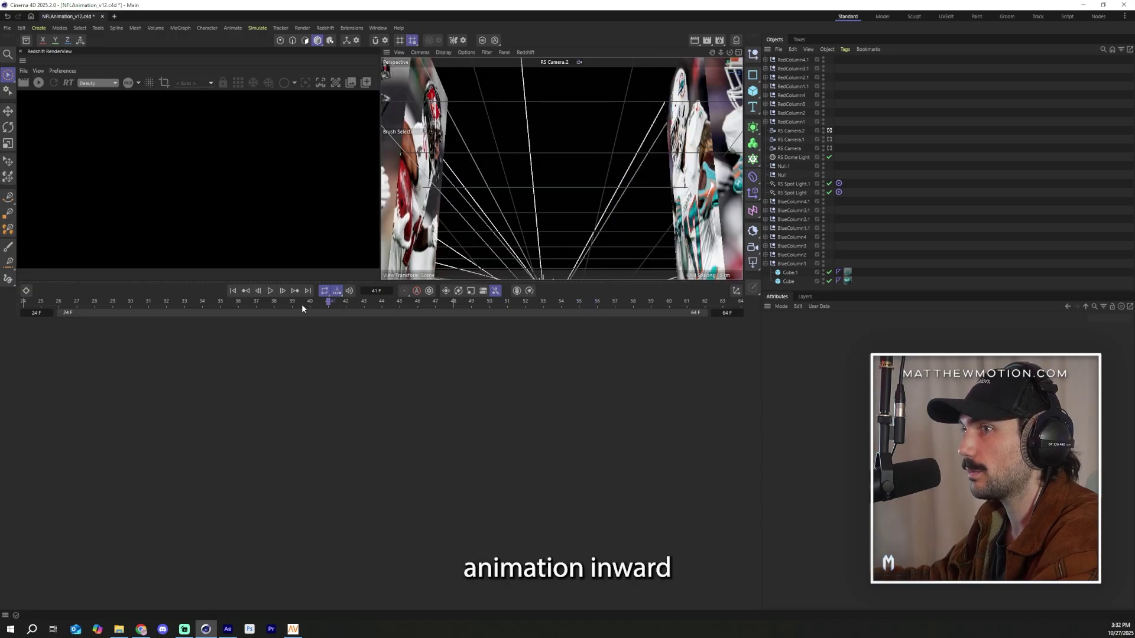
{"action": "left_click", "coordinate": [265, 302]}
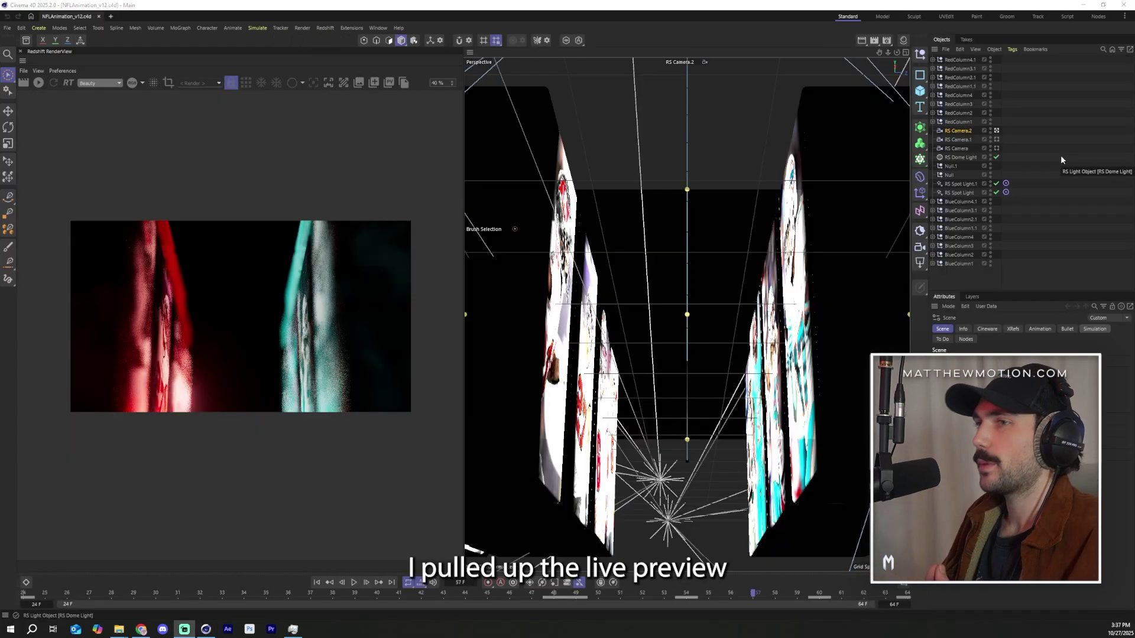
{"action": "scroll", "coordinate": [213, 278], "scroll_direction": "up", "scroll_amount": 2}
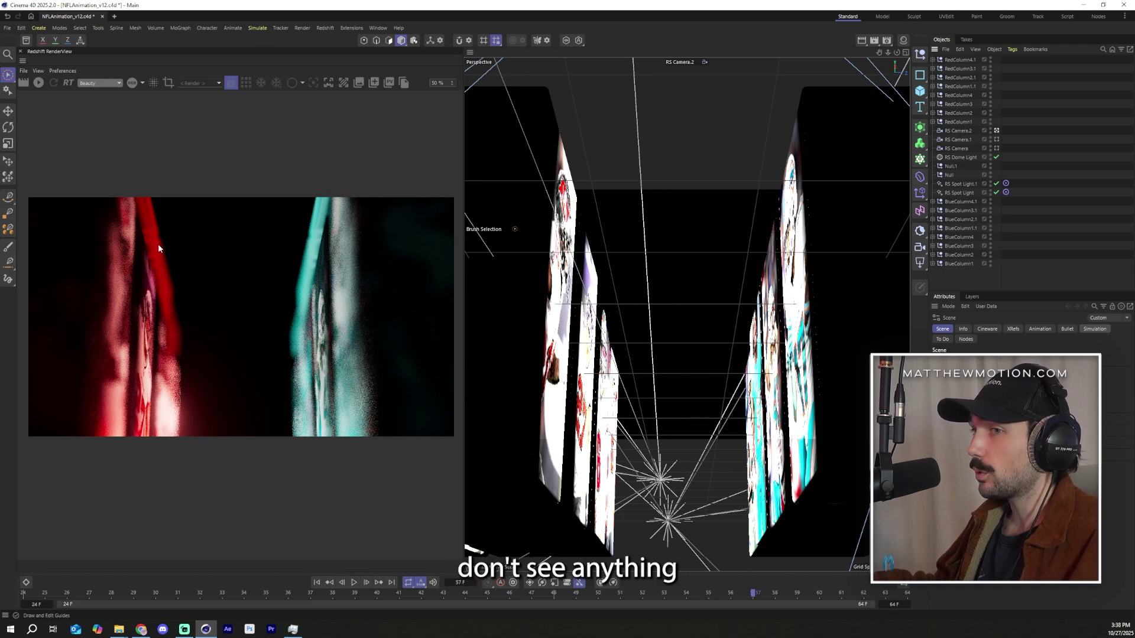
{"action": "scroll", "coordinate": [178, 248], "scroll_direction": "down", "scroll_amount": 1}
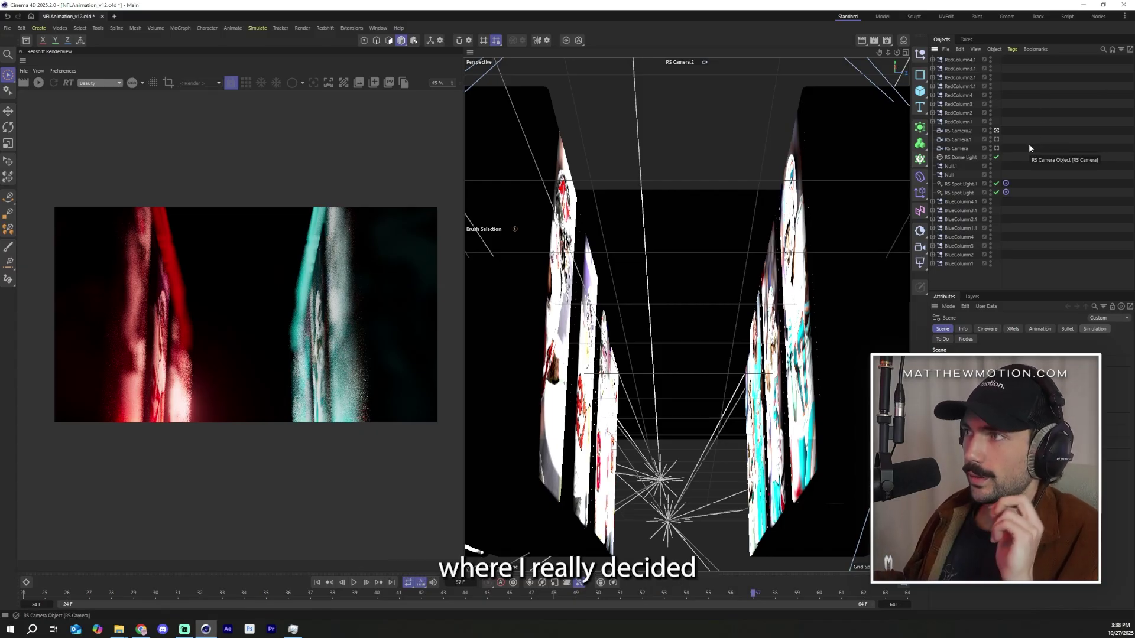
{"action": "scroll", "coordinate": [192, 358], "scroll_direction": "up", "scroll_amount": 5}
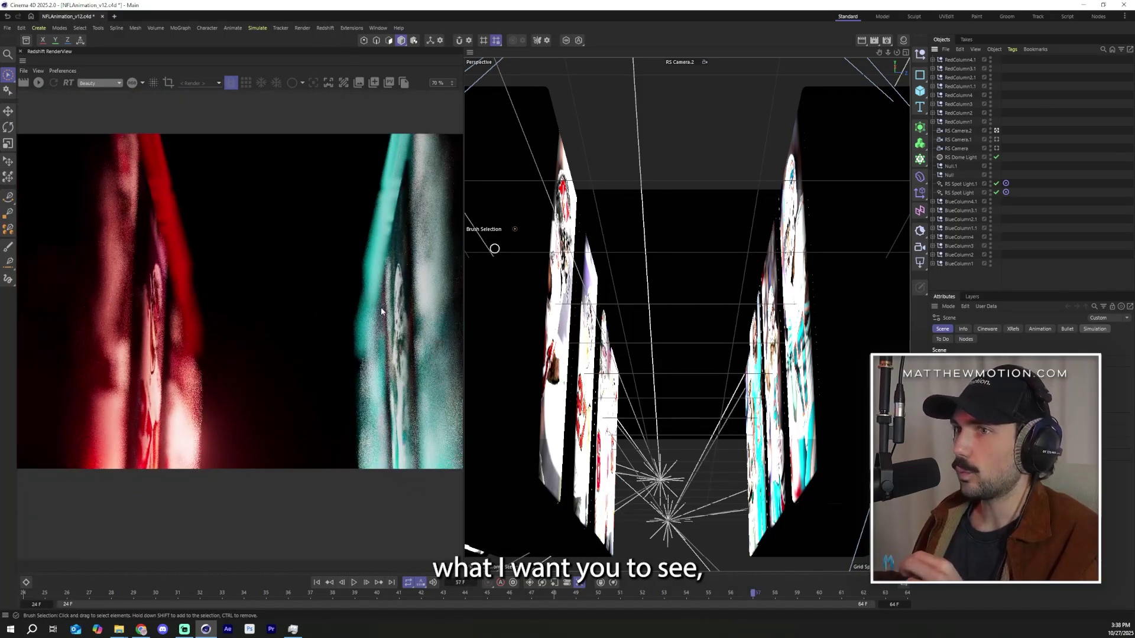
{"action": "scroll", "coordinate": [407, 308], "scroll_direction": "down", "scroll_amount": 5}
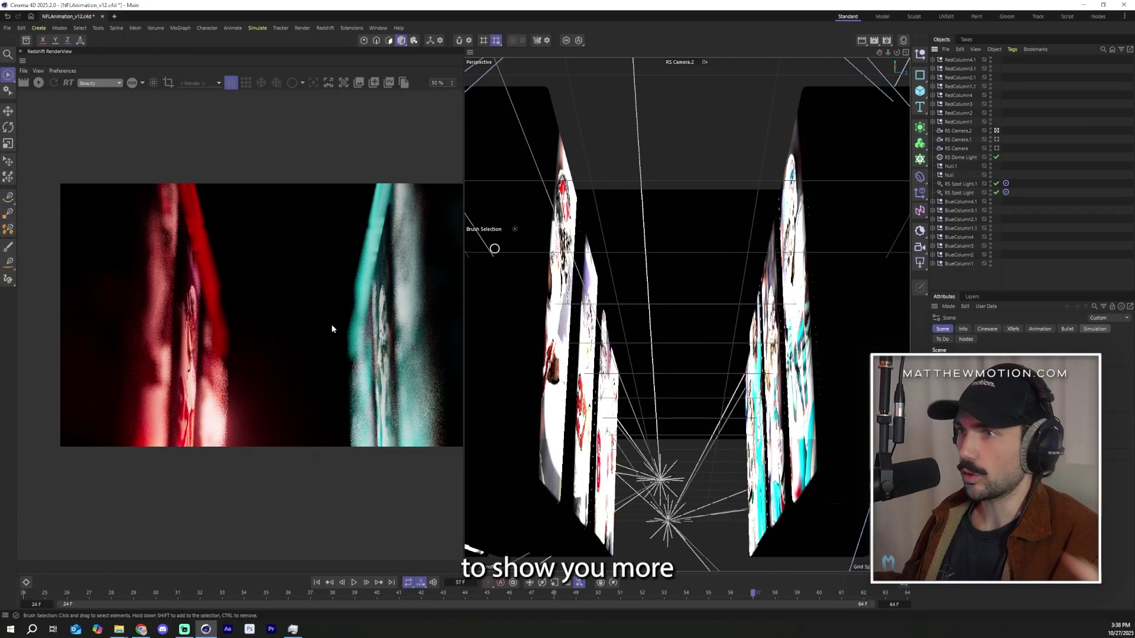
Review RS Camera.2's optical, focal length and depth-of-field settings in a widened Attributes panel
{"action": "left_click", "coordinate": [957, 131]}
{"action": "left_click", "coordinate": [1024, 328]}
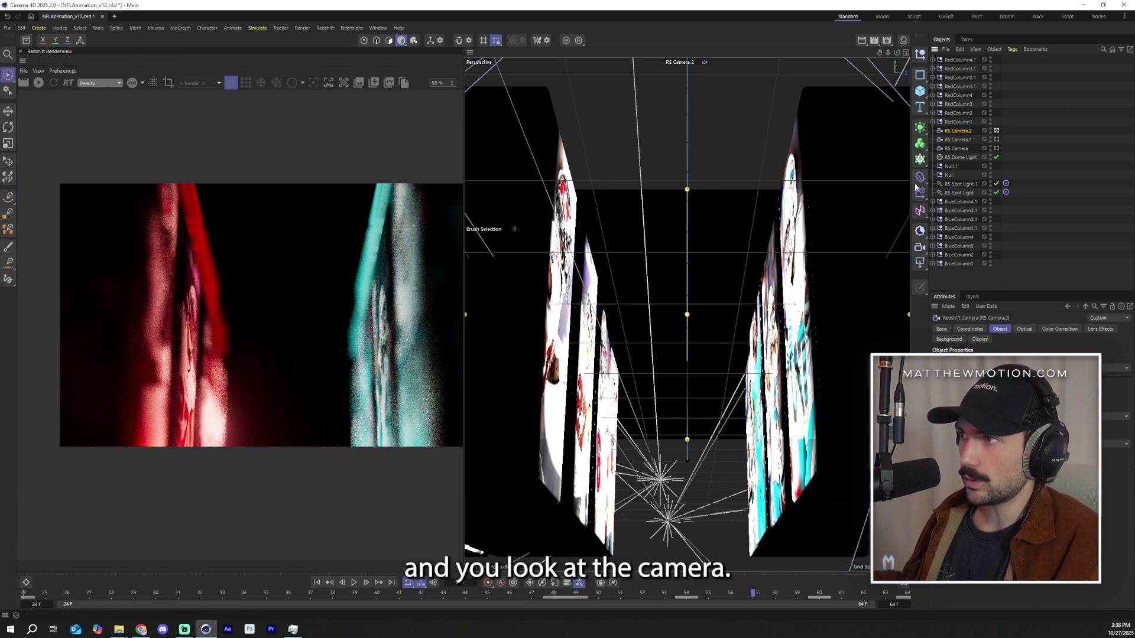
{"action": "left_click_drag", "start_coordinate": [910, 185], "coordinate": [630, 184]}
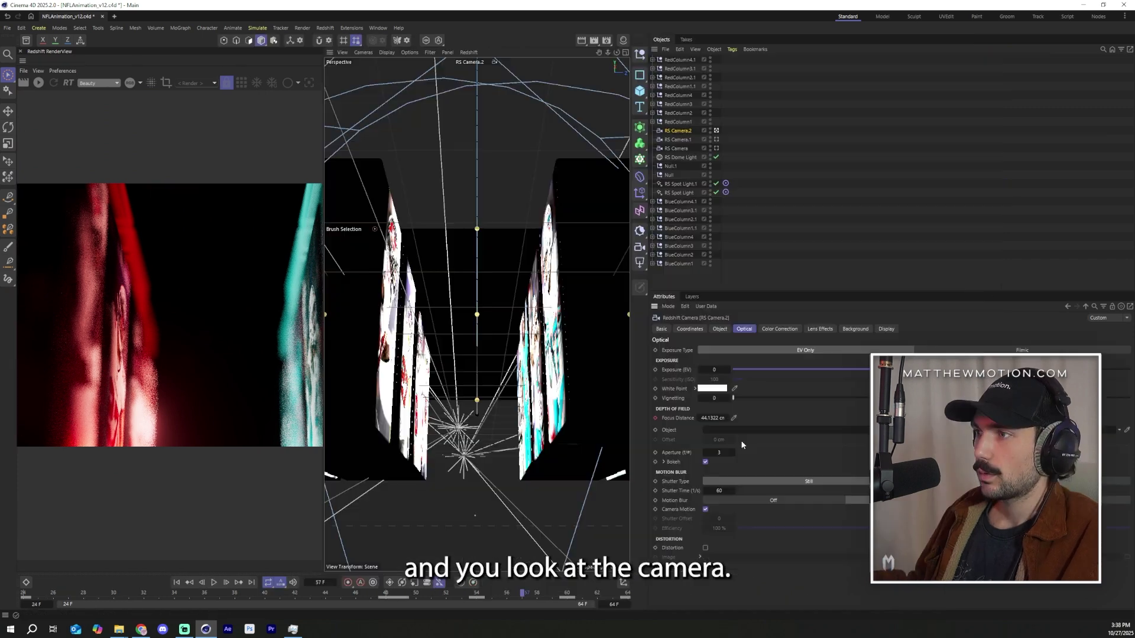
{"action": "left_click", "coordinate": [720, 329]}
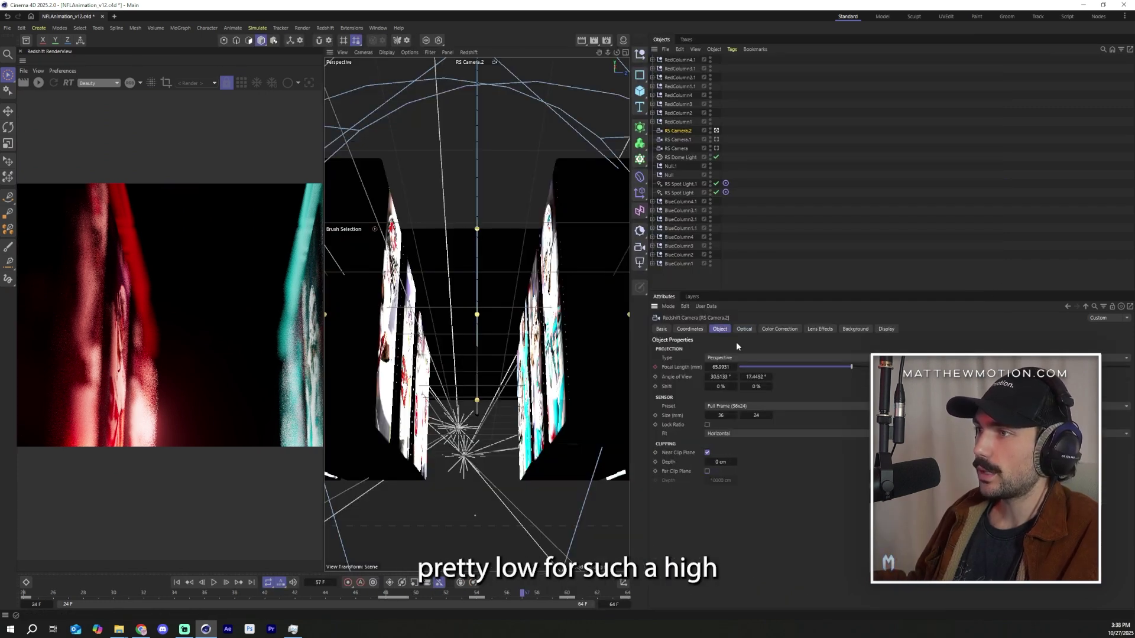
{"action": "left_click", "coordinate": [842, 158]}
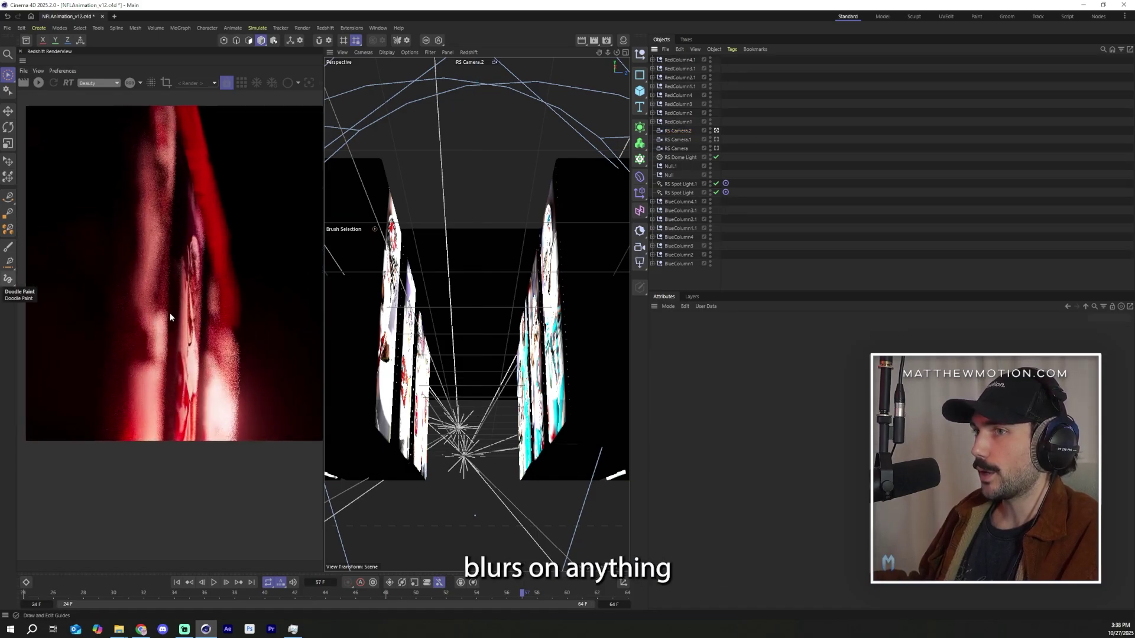
{"action": "left_click", "coordinate": [674, 133]}
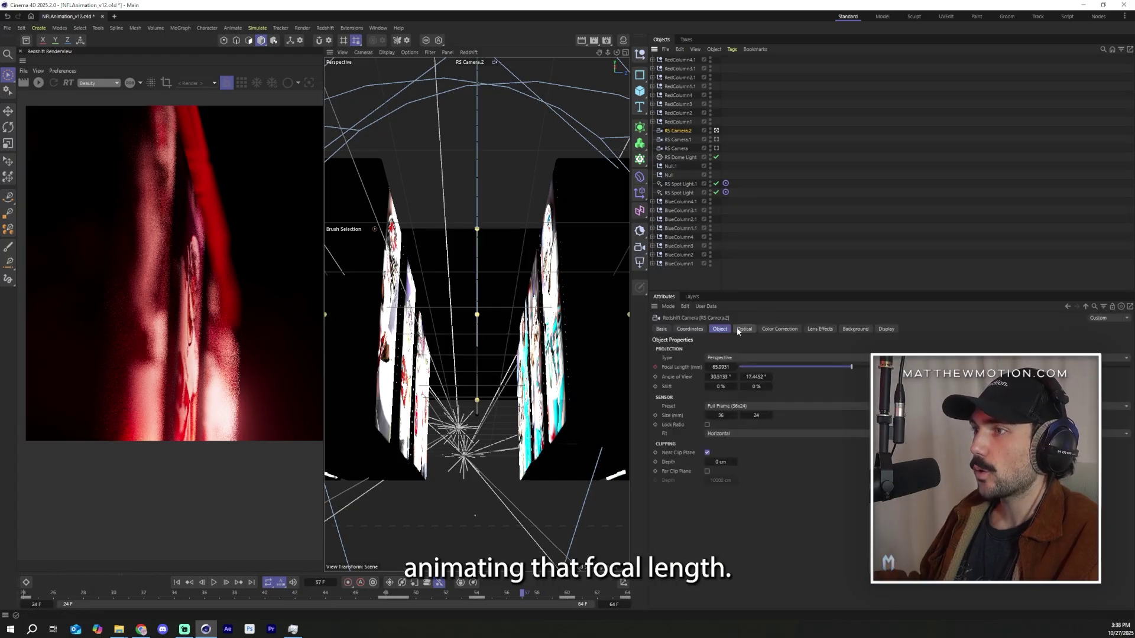
{"action": "left_click", "coordinate": [744, 328]}
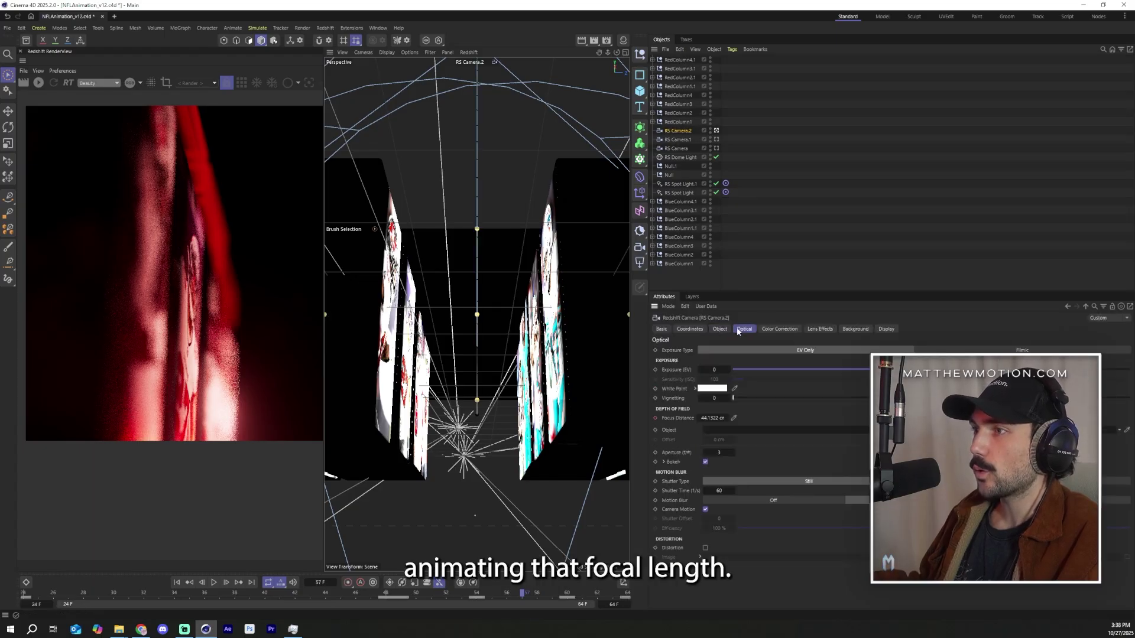
{"action": "left_click", "coordinate": [802, 162]}
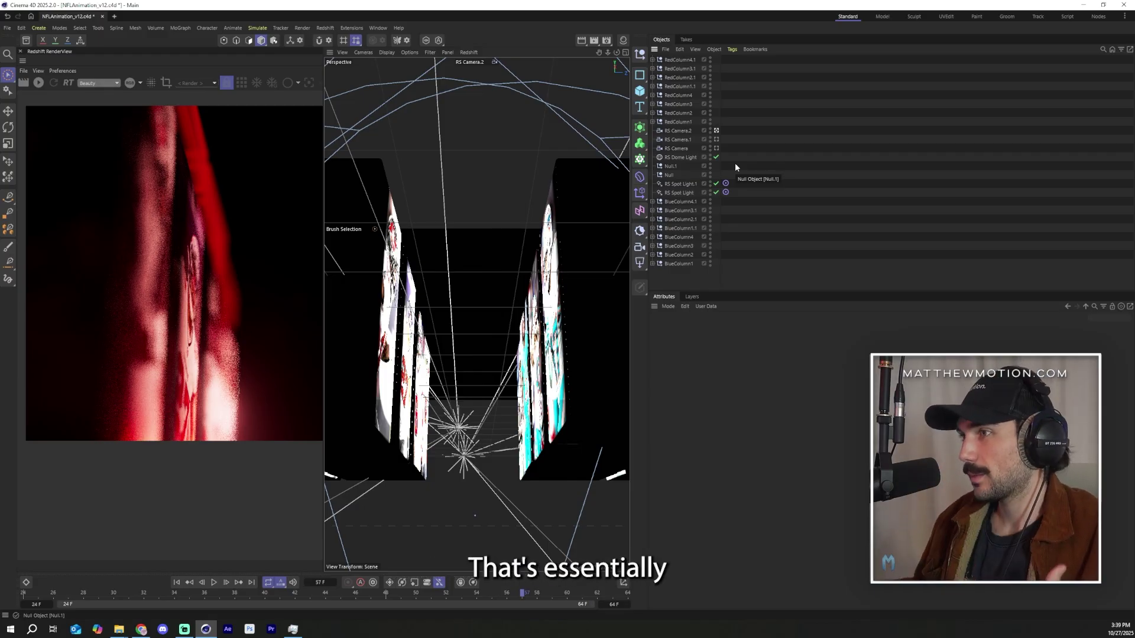
Compare RS Camera.1's settings with RS Camera.2's, then look through RS Camera.1
{"action": "left_click", "coordinate": [684, 139]}
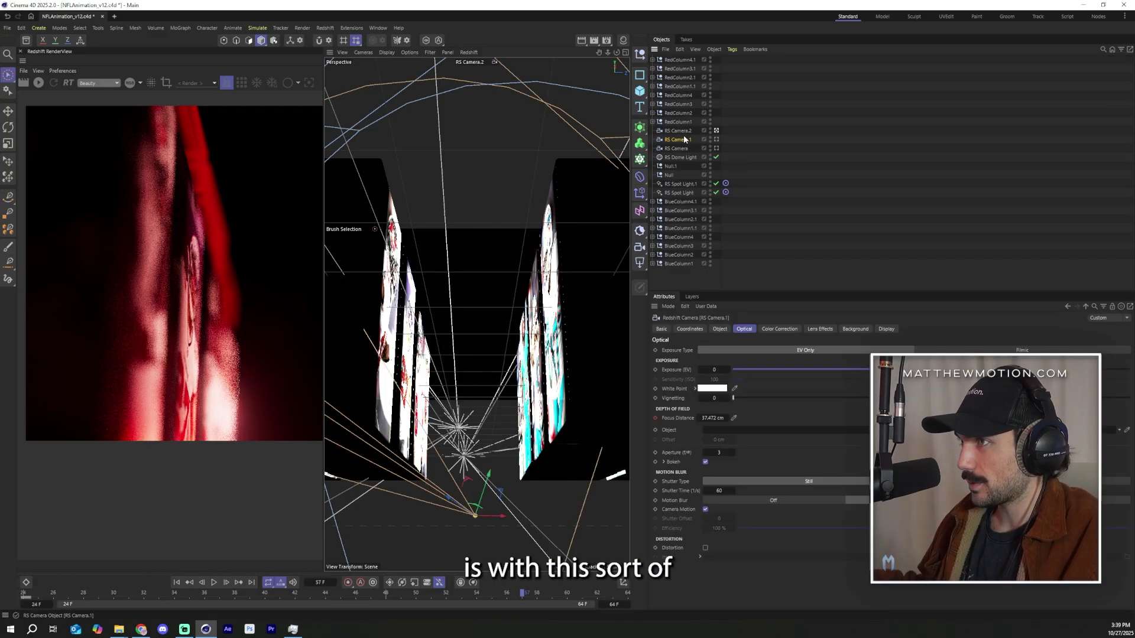
{"action": "left_click", "coordinate": [680, 131]}
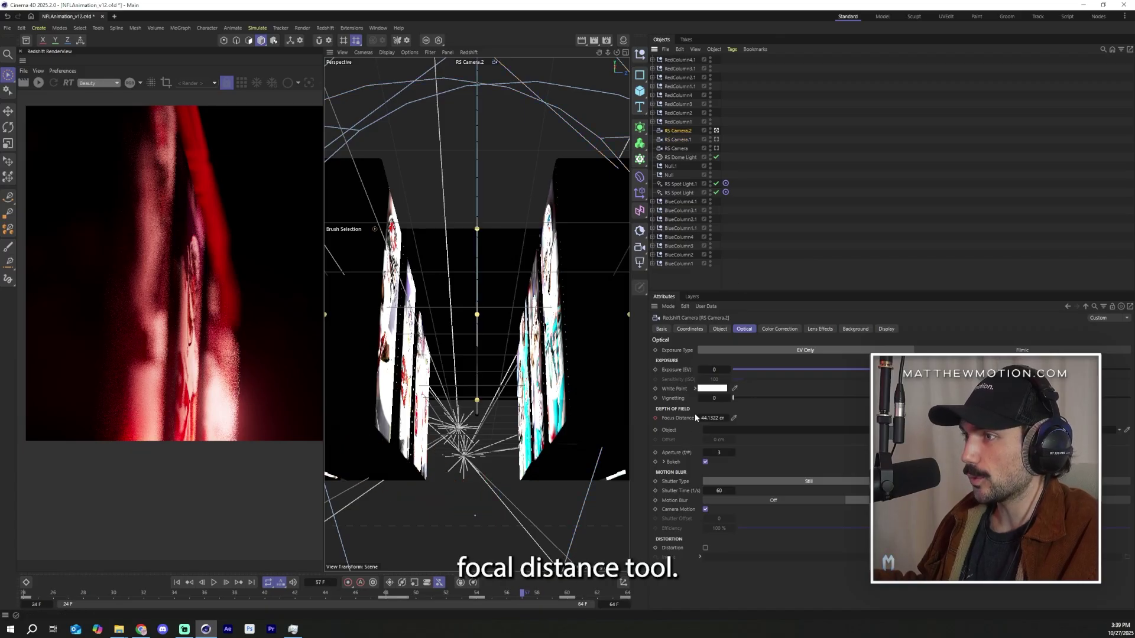
{"action": "left_click", "coordinate": [749, 189]}
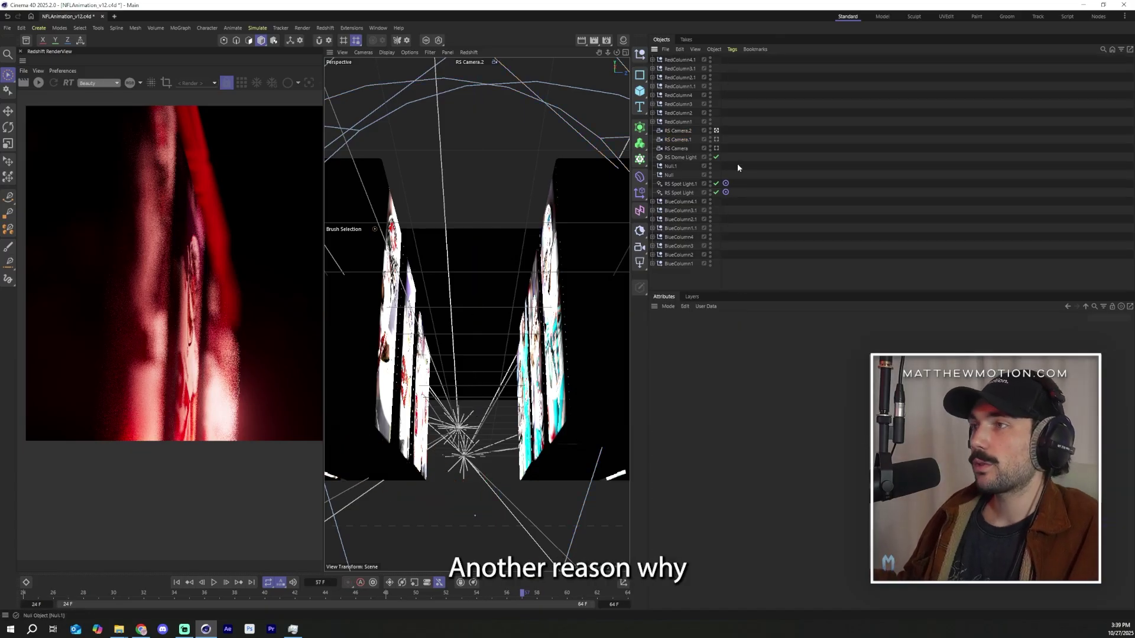
{"action": "left_click", "coordinate": [717, 139]}
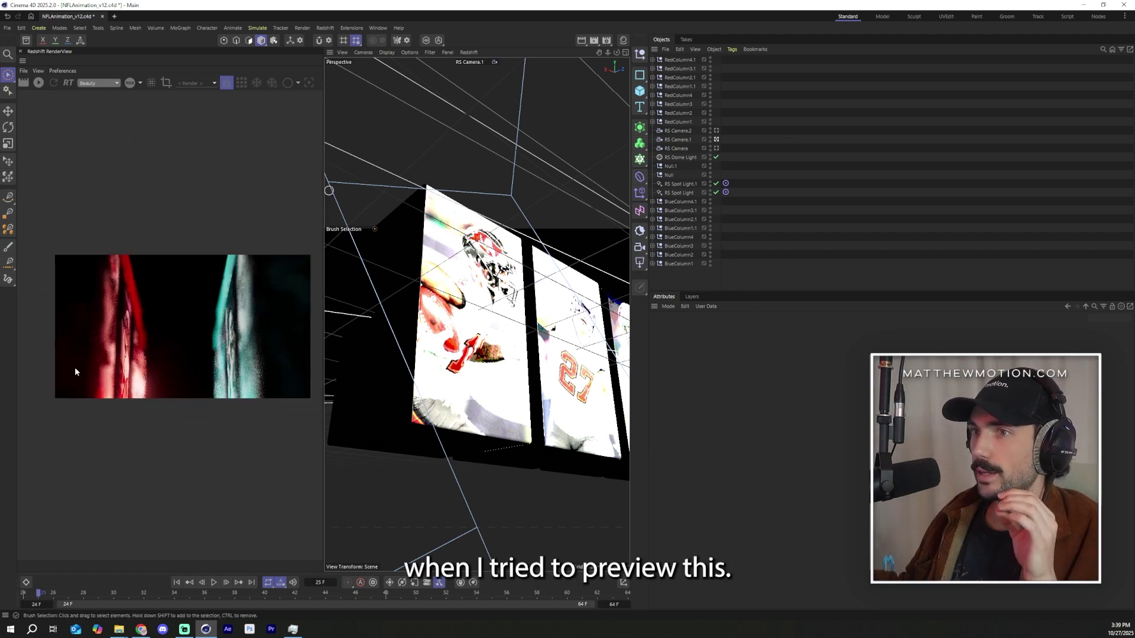
Switch the viewport to look through RS Camera
{"action": "left_click", "coordinate": [716, 148]}
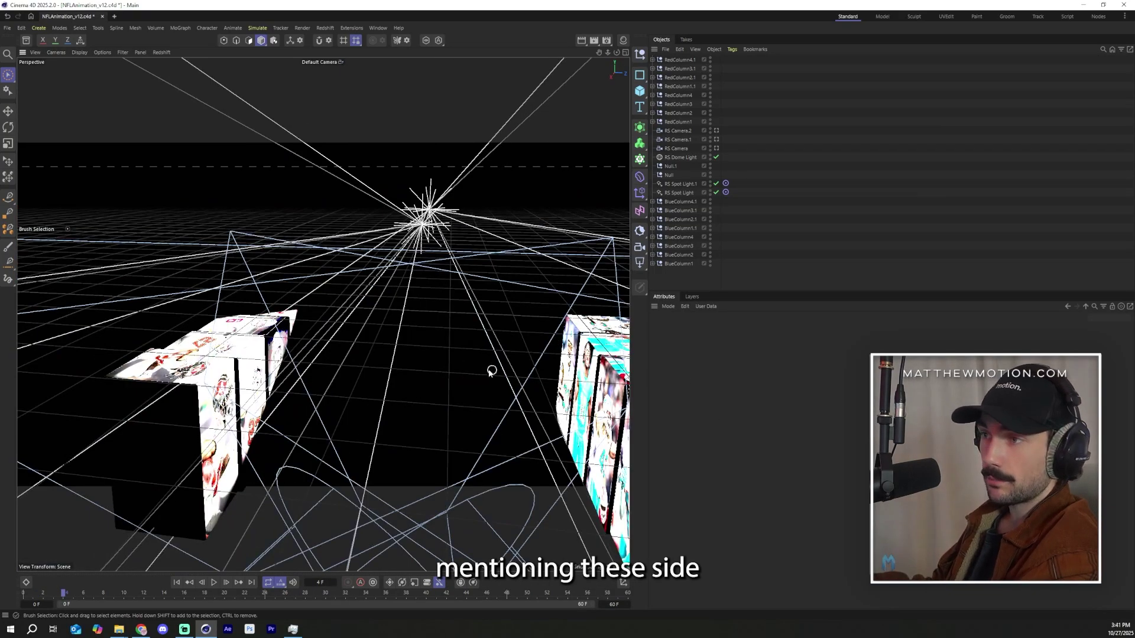
Play the columns' Y-position pop-up animation, then scrub back to frame 18
{"action": "left_click_drag", "start_coordinate": [436, 360], "coordinate": [401, 333], "text": "alt"}
{"action": "key", "text": "F8"}
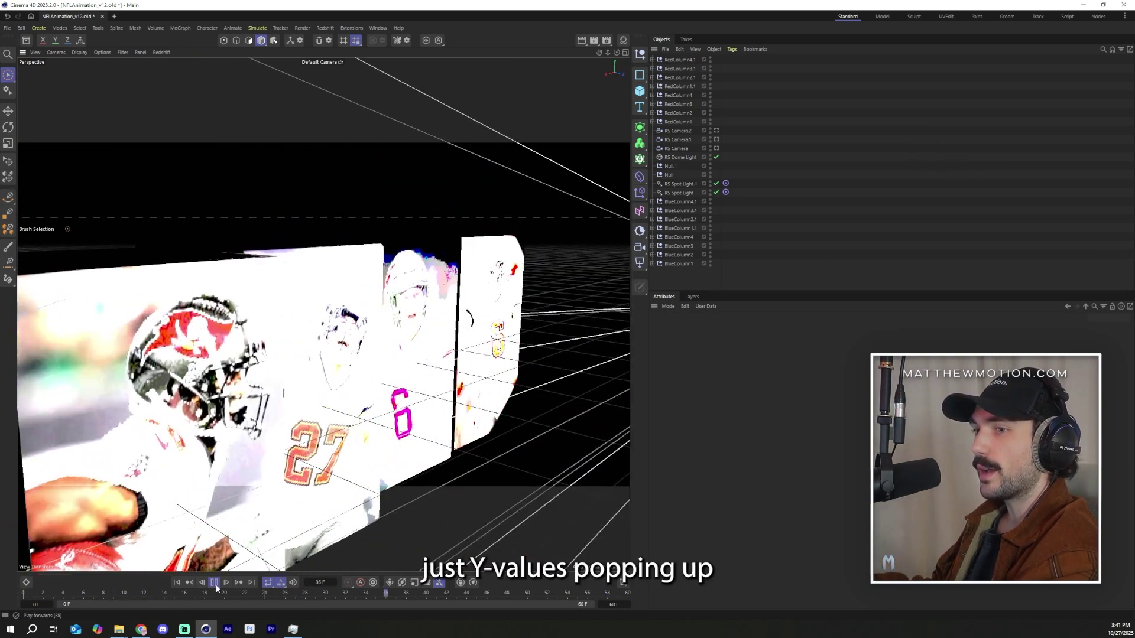
{"action": "key", "text": "F8"}
{"action": "mouse_move", "coordinate": [188, 592]}
{"action": "left_mouse_down"}
{"action": "mouse_move", "coordinate": [138, 611]}
{"action": "mouse_move", "coordinate": [204, 602]}
{"action": "left_mouse_up"}
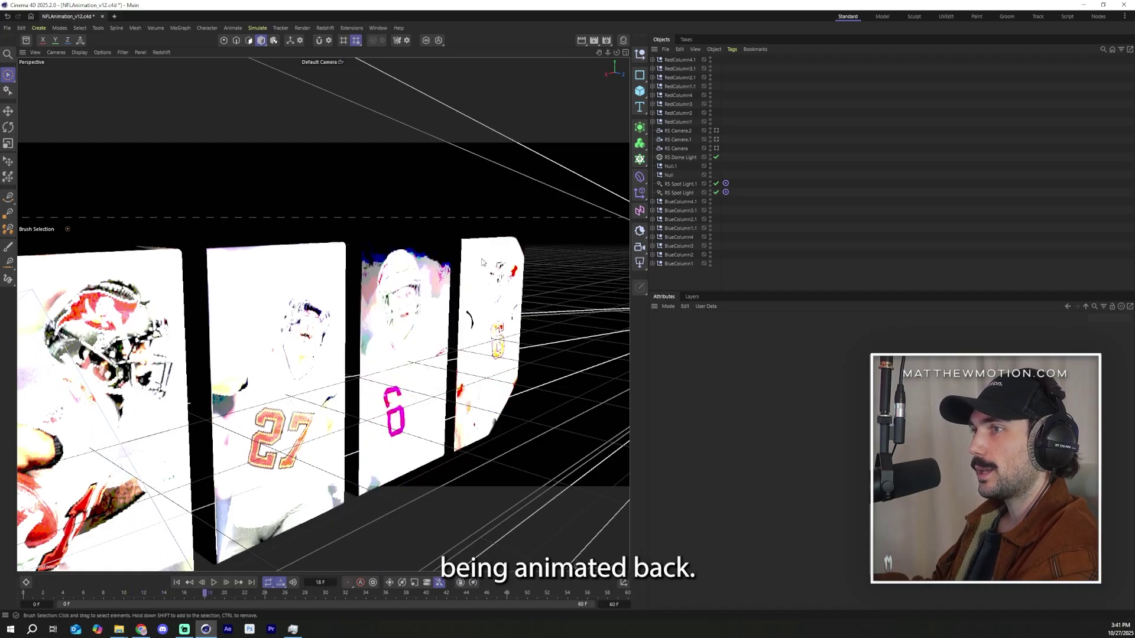
Open the F-Curve timeline and scrub the Position.Y curve around frames 15–16
{"action": "left_click", "coordinate": [351, 27]}
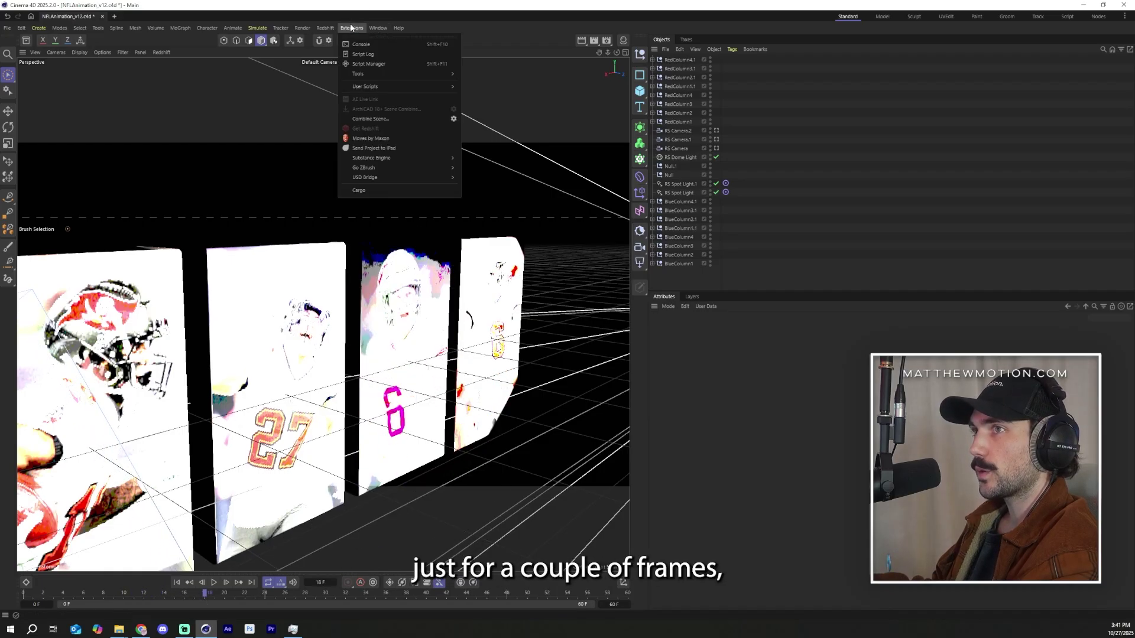
{"action": "mouse_move", "coordinate": [387, 27]}
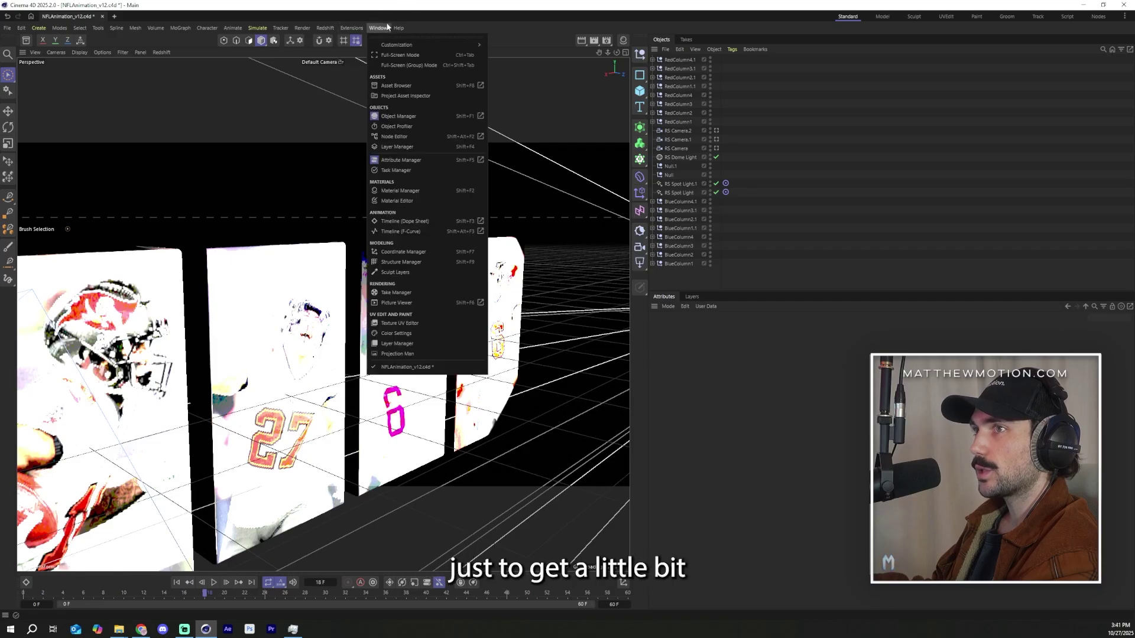
{"action": "left_click", "coordinate": [425, 239]}
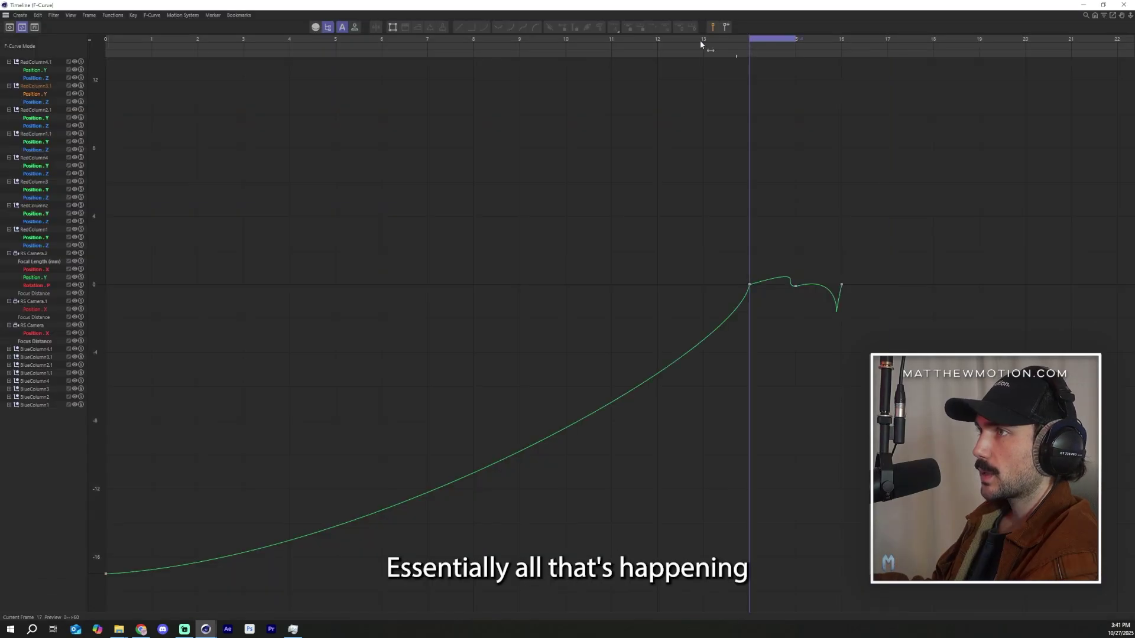
{"action": "left_click", "coordinate": [795, 58]}
{"action": "scroll", "coordinate": [845, 319], "scroll_direction": "up", "scroll_amount": 3, "text": "ctrl"}
{"action": "left_click", "coordinate": [842, 47]}
{"action": "scroll", "coordinate": [813, 229], "scroll_direction": "down", "scroll_amount": 5, "text": "ctrl"}
{"action": "left_click_drag", "start_coordinate": [577, 41], "coordinate": [814, 50]}
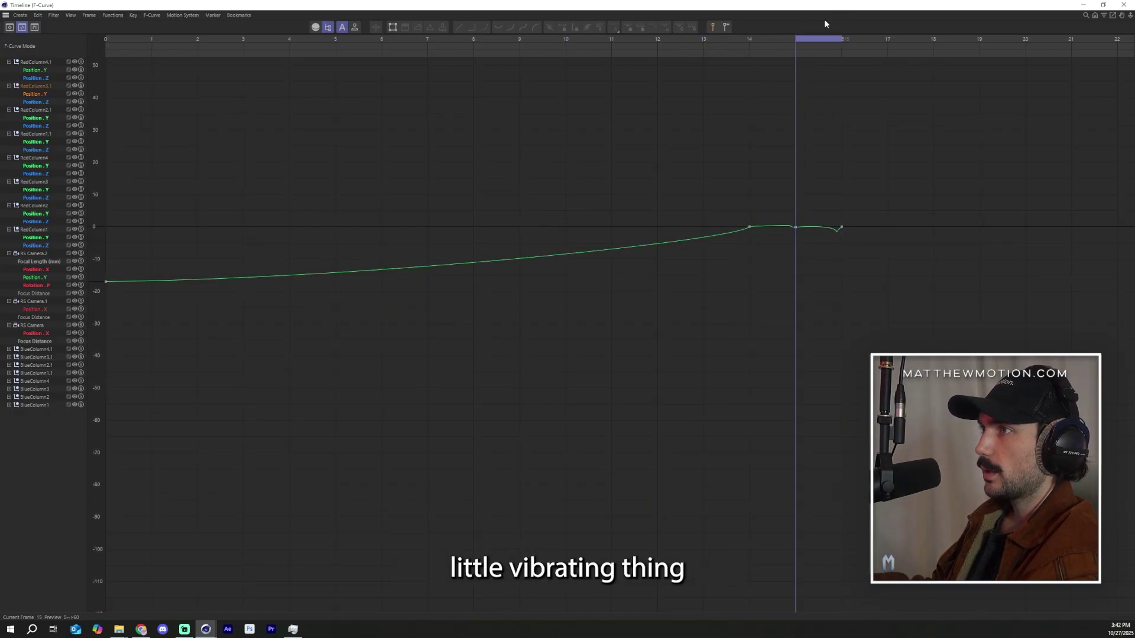
Move the curve editor aside, play the bounce, and scrub back through the columns' fall
{"action": "left_click_drag", "start_coordinate": [840, 6], "coordinate": [999, 423]}
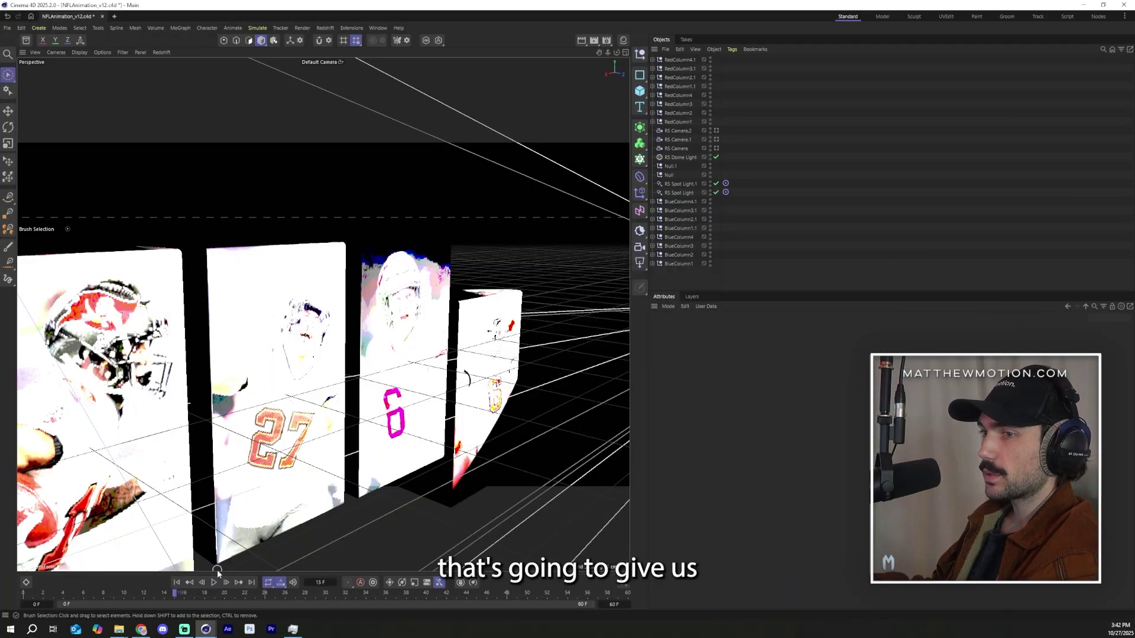
{"action": "key", "text": "F8"}
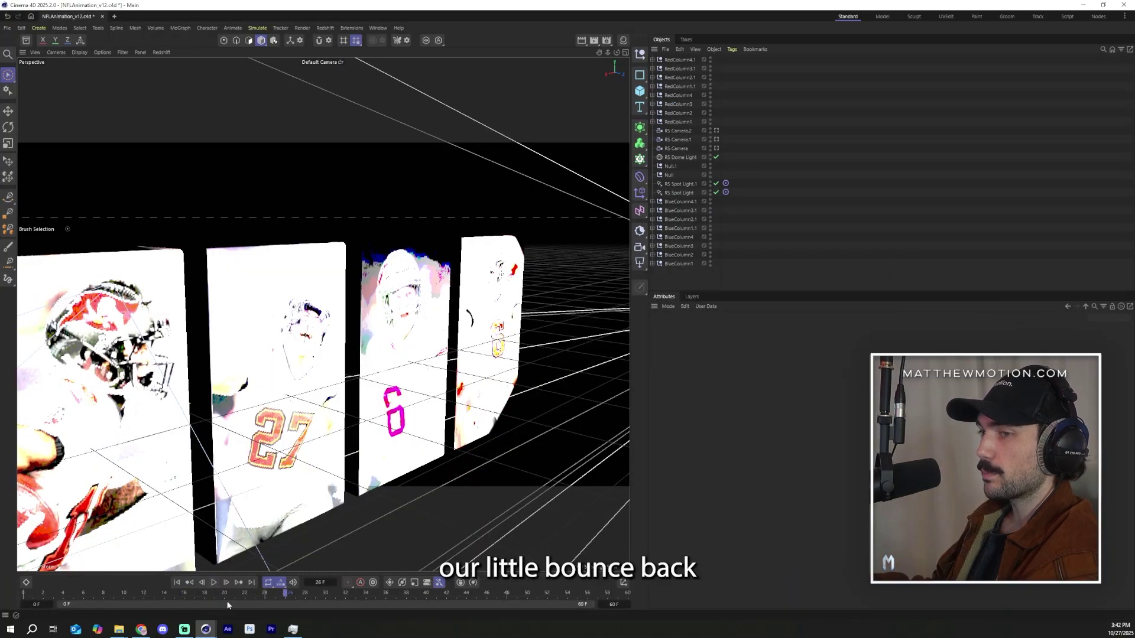
{"action": "left_click", "coordinate": [136, 593]}
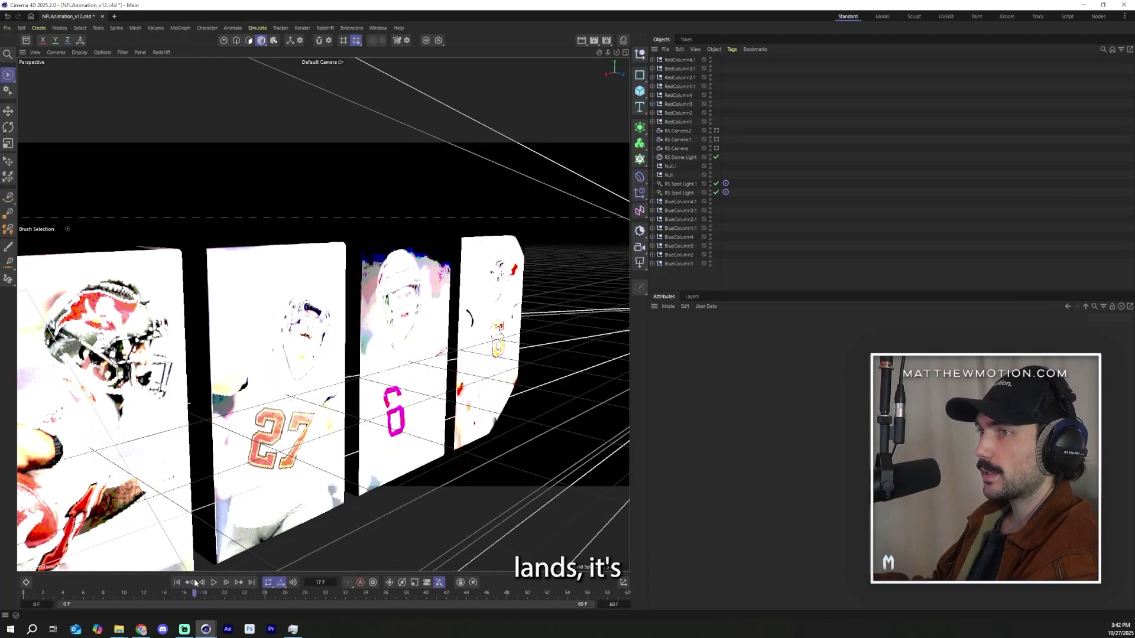
{"action": "left_click_drag", "start_coordinate": [194, 593], "coordinate": [262, 612]}
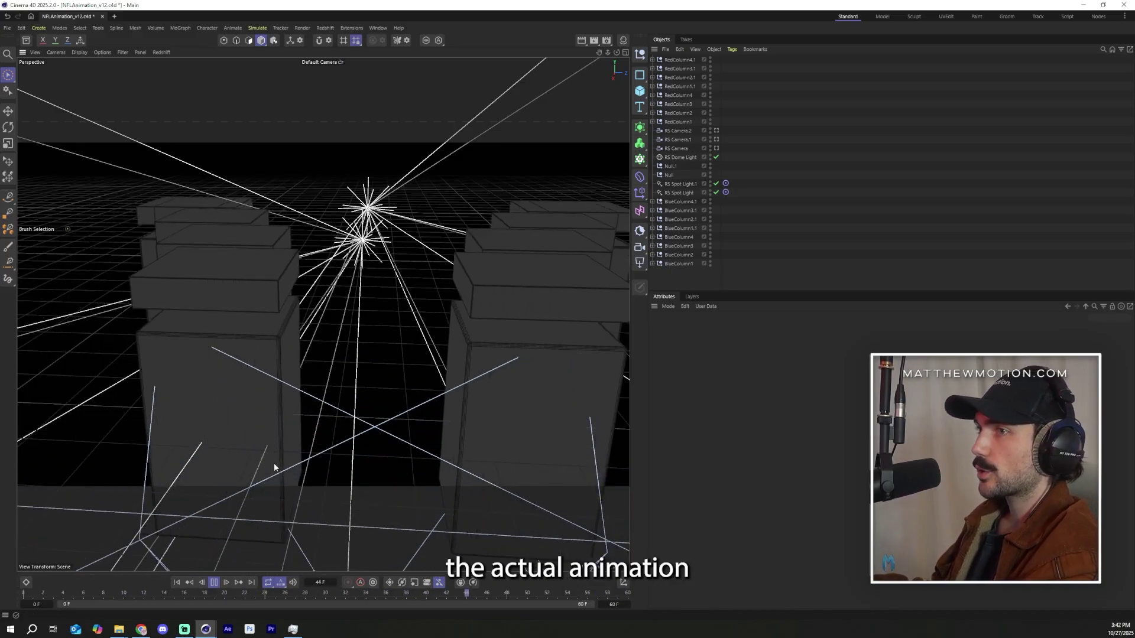
Stop at frame 50, then scrub the shots through RS Camera.1 and RS Camera.2
{"action": "left_click", "coordinate": [214, 582]}
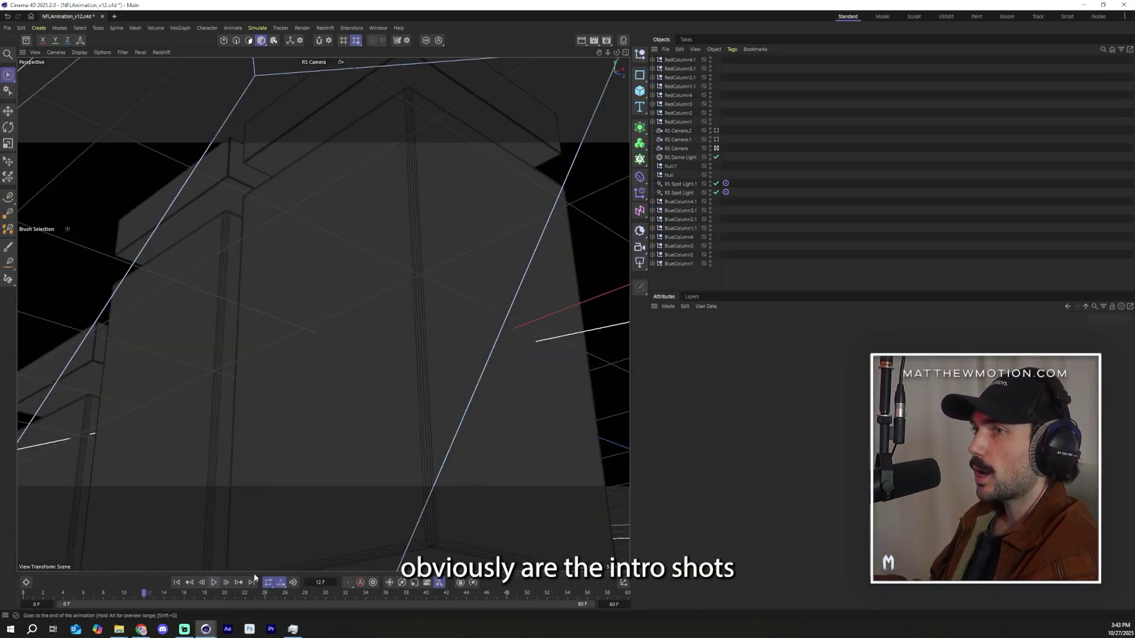
{"action": "left_click", "coordinate": [716, 139]}
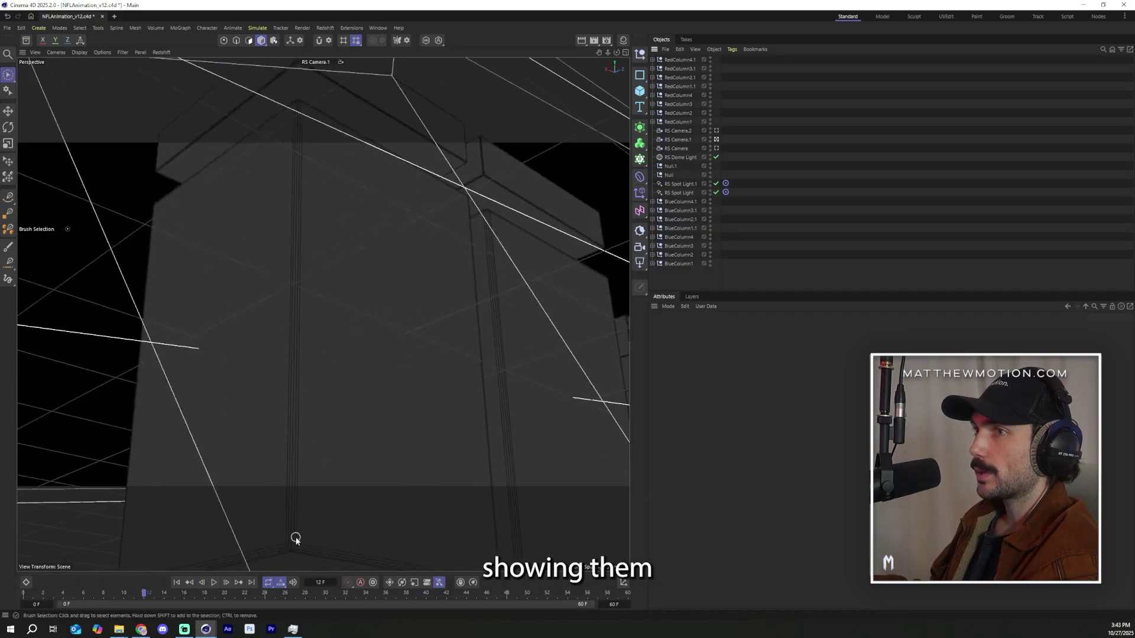
{"action": "left_click_drag", "start_coordinate": [183, 593], "coordinate": [295, 592]}
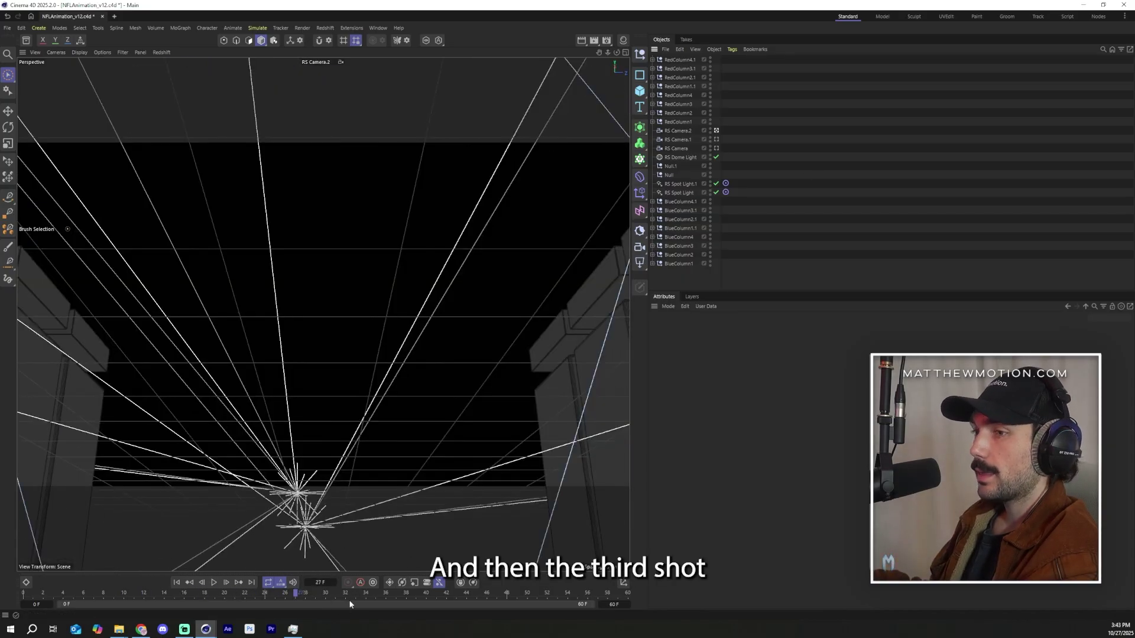
{"action": "left_click_drag", "start_coordinate": [354, 593], "coordinate": [547, 594]}
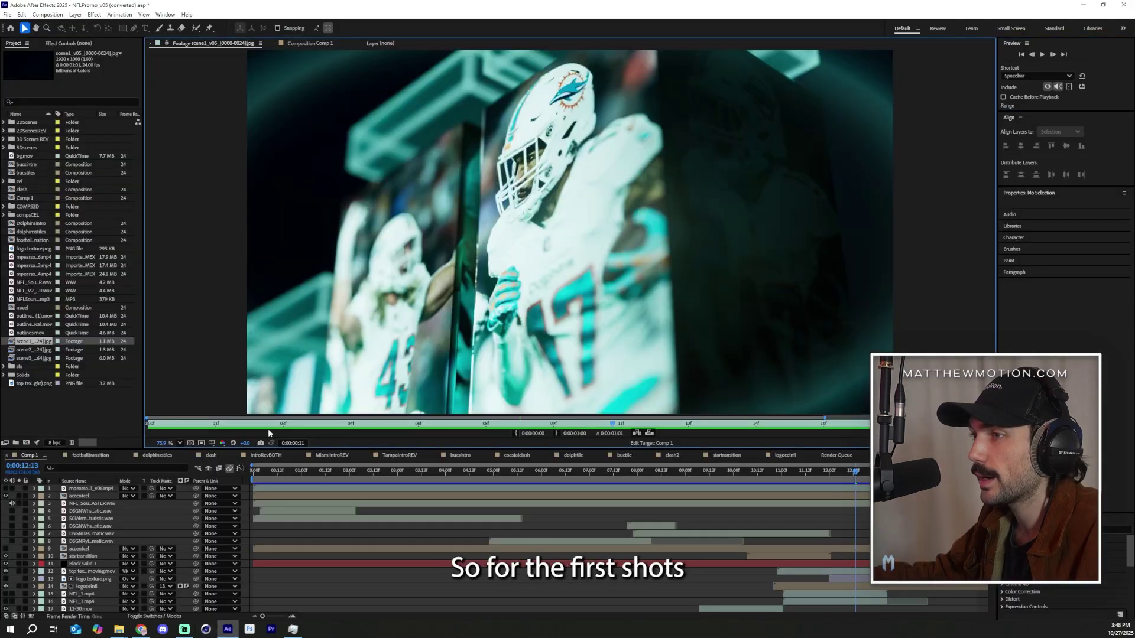
Preview the rendered footage and the scene2 render, stepping it to one second
{"action": "left_click", "coordinate": [1042, 53]}
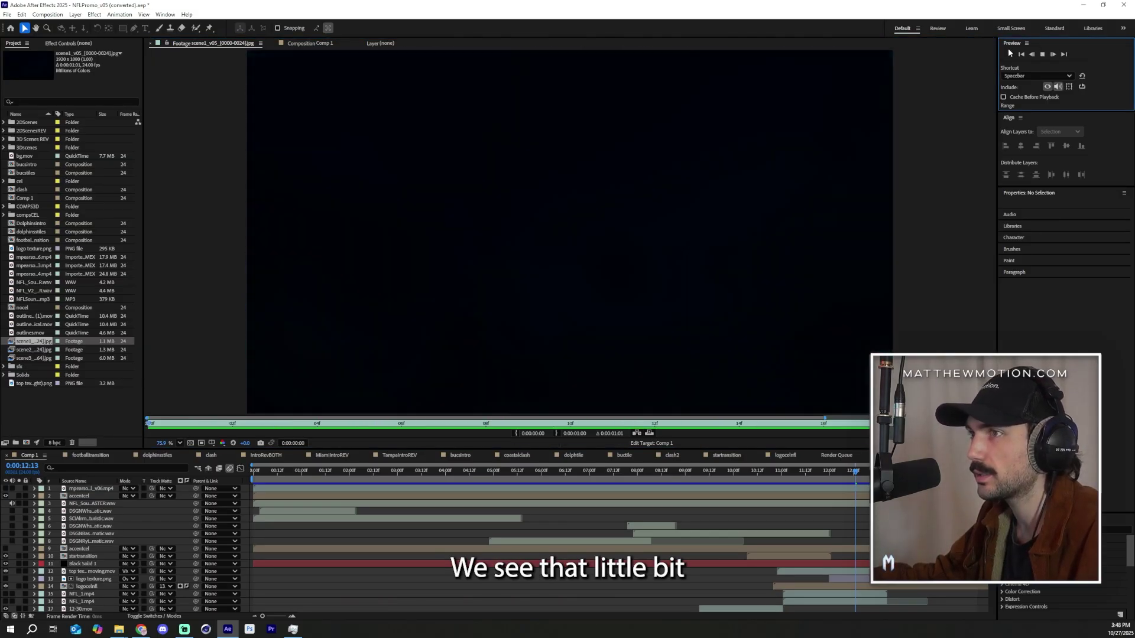
{"action": "left_click", "coordinate": [656, 424]}
{"action": "left_click_drag", "start_coordinate": [664, 424], "coordinate": [738, 423]}
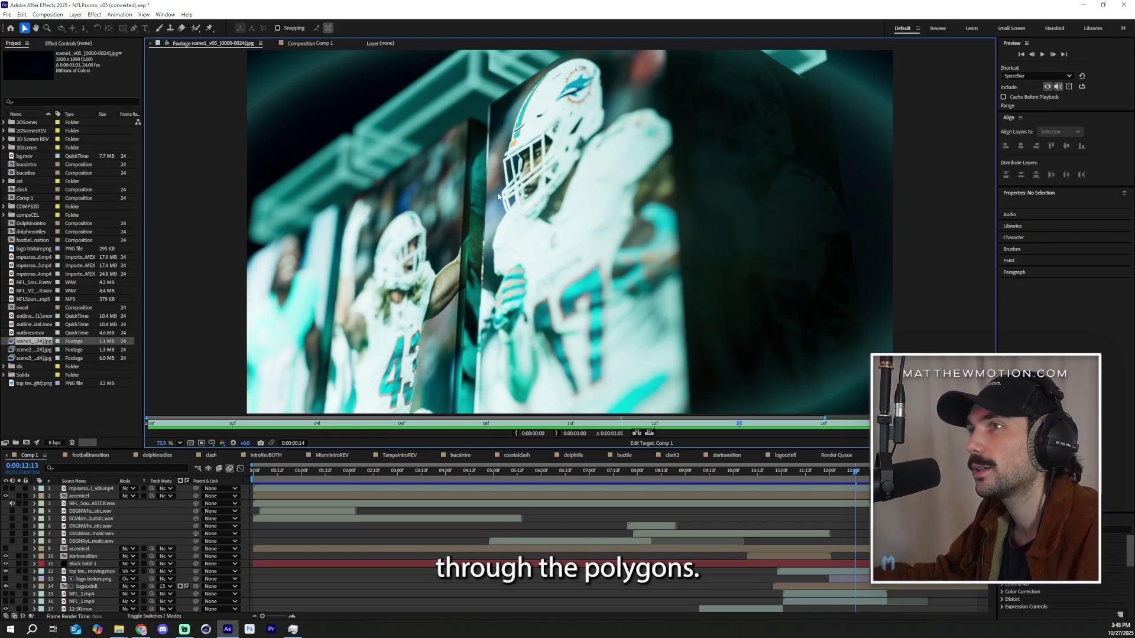
{"action": "key", "text": "Down"}
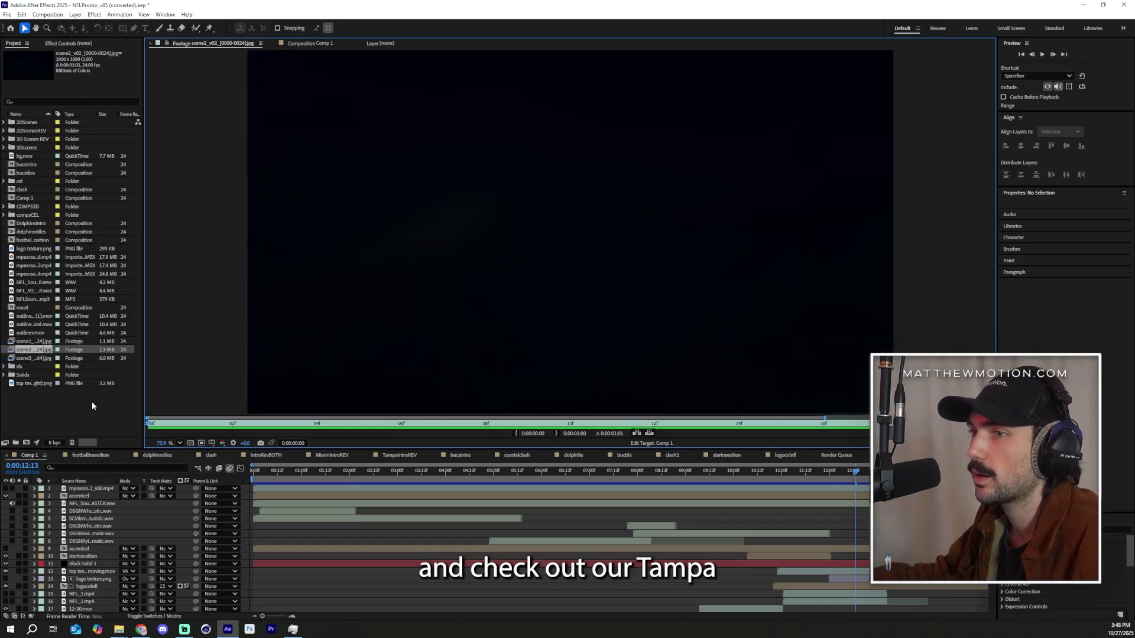
{"action": "left_click", "coordinate": [1043, 55]}
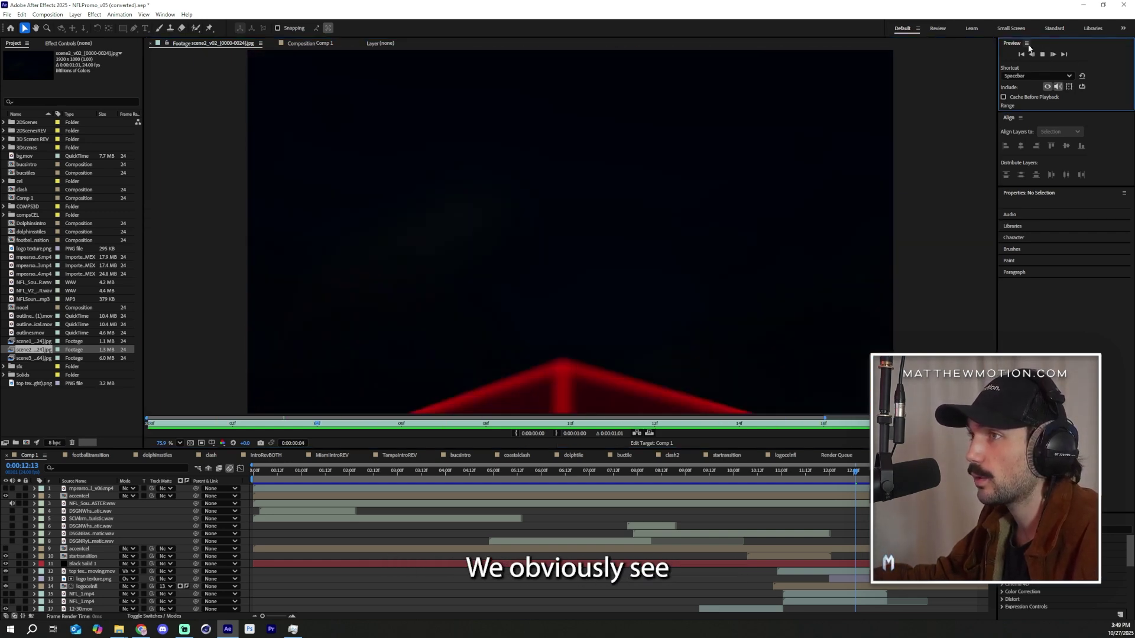
{"action": "left_click", "coordinate": [1042, 54]}
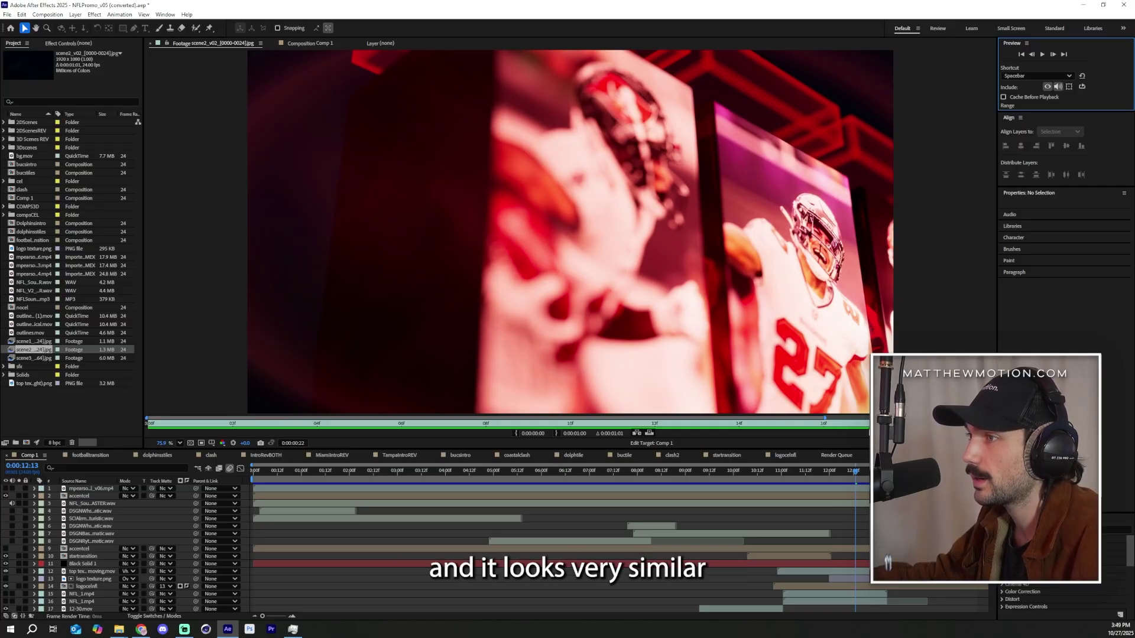
{"action": "key", "text": "Page_Down"}
{"action": "key", "text": "Page_Down"}
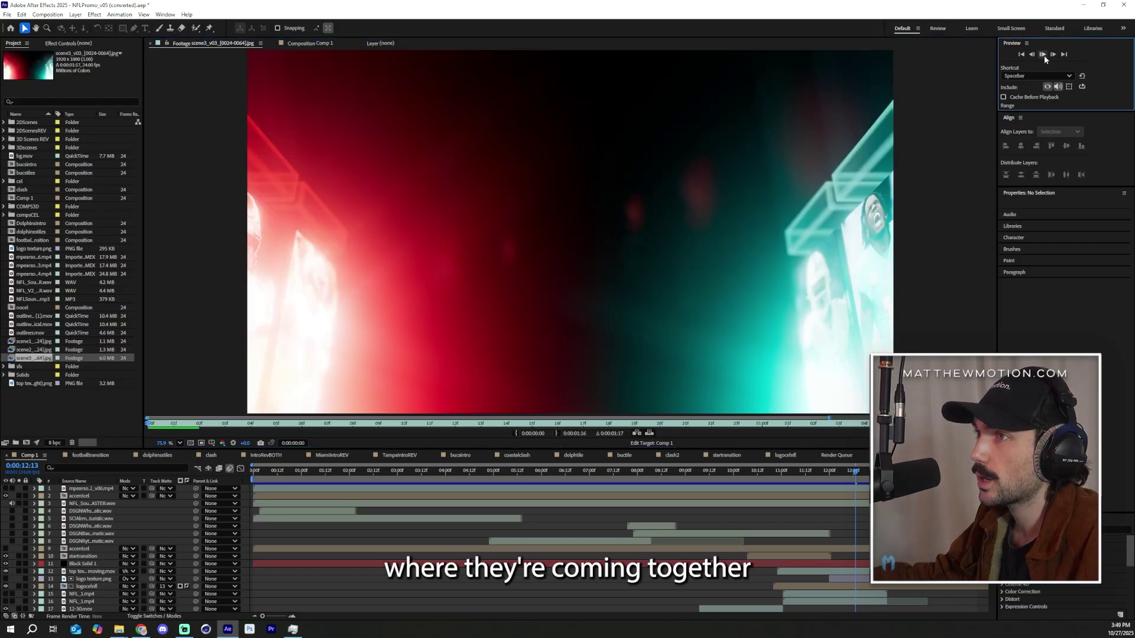
Play the scene3 footage, then scrub back through its frames
{"action": "left_click", "coordinate": [1042, 54]}
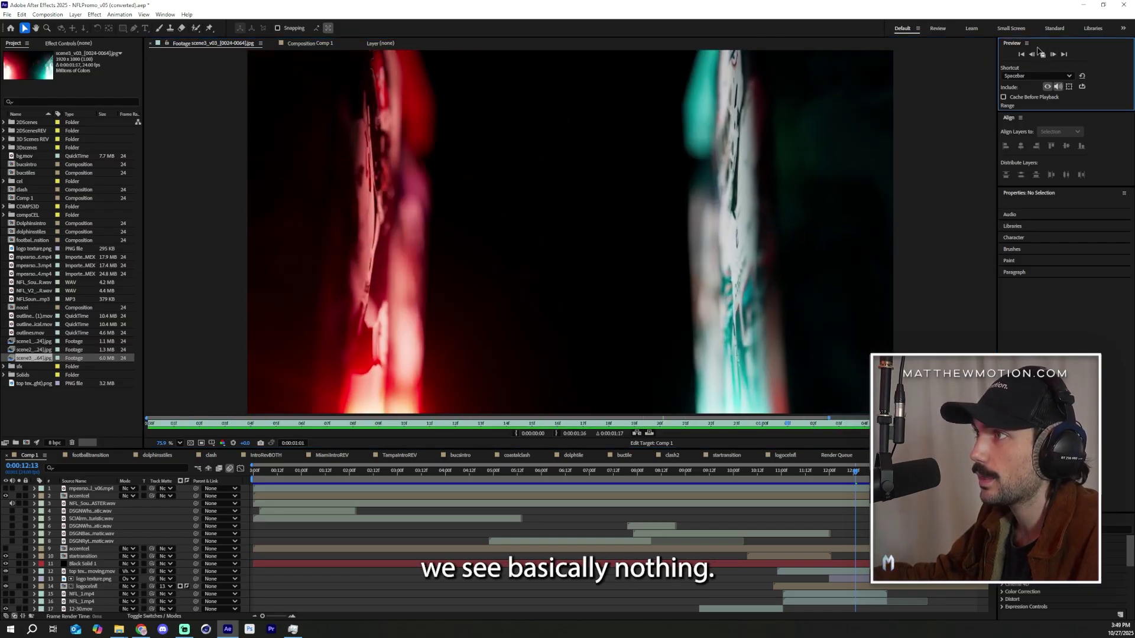
{"action": "left_click", "coordinate": [342, 427]}
{"action": "left_click_drag", "start_coordinate": [341, 427], "coordinate": [887, 428]}
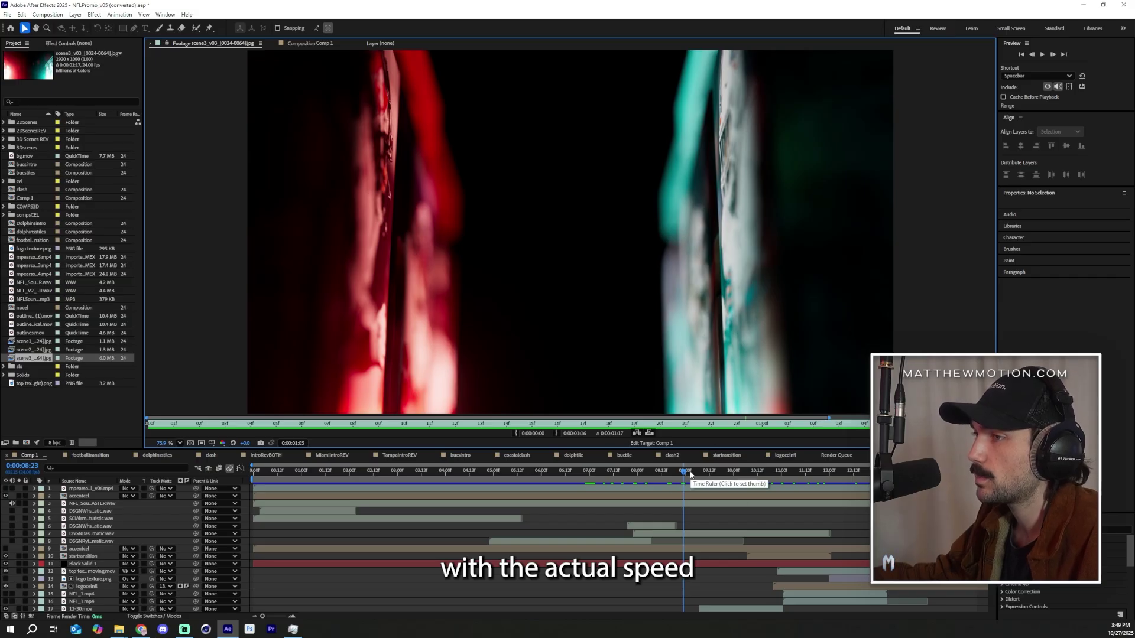
Reopen the scene2 render, then scrub Comp 1 from the Tampa into the Miami intro
{"action": "left_click_drag", "start_coordinate": [697, 470], "coordinate": [619, 475]}
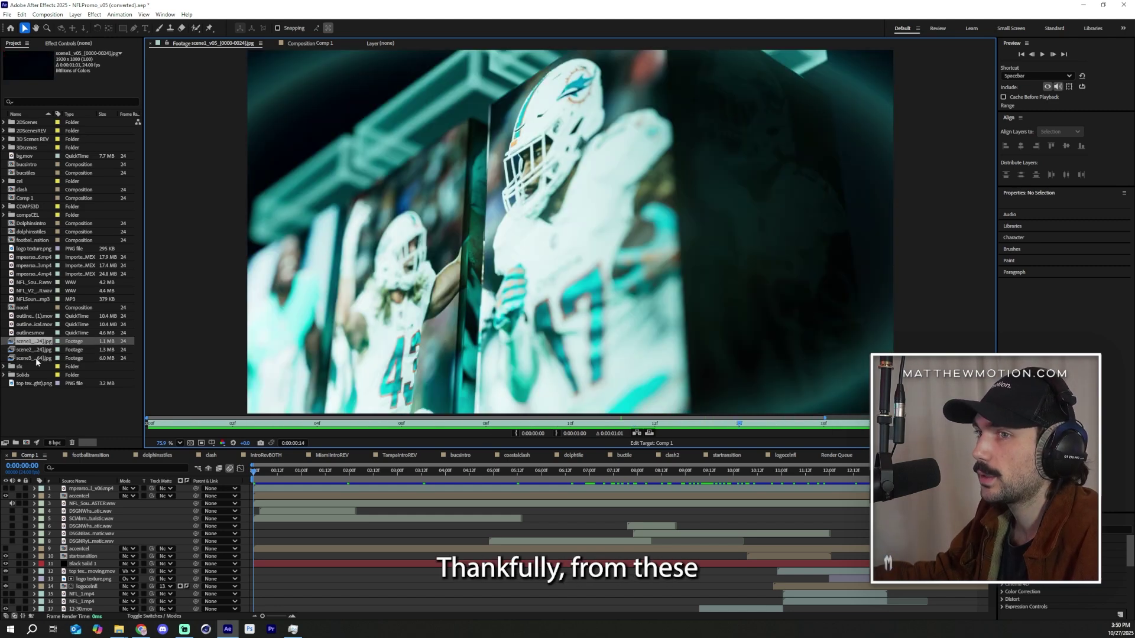
{"action": "double_click", "coordinate": [35, 349]}
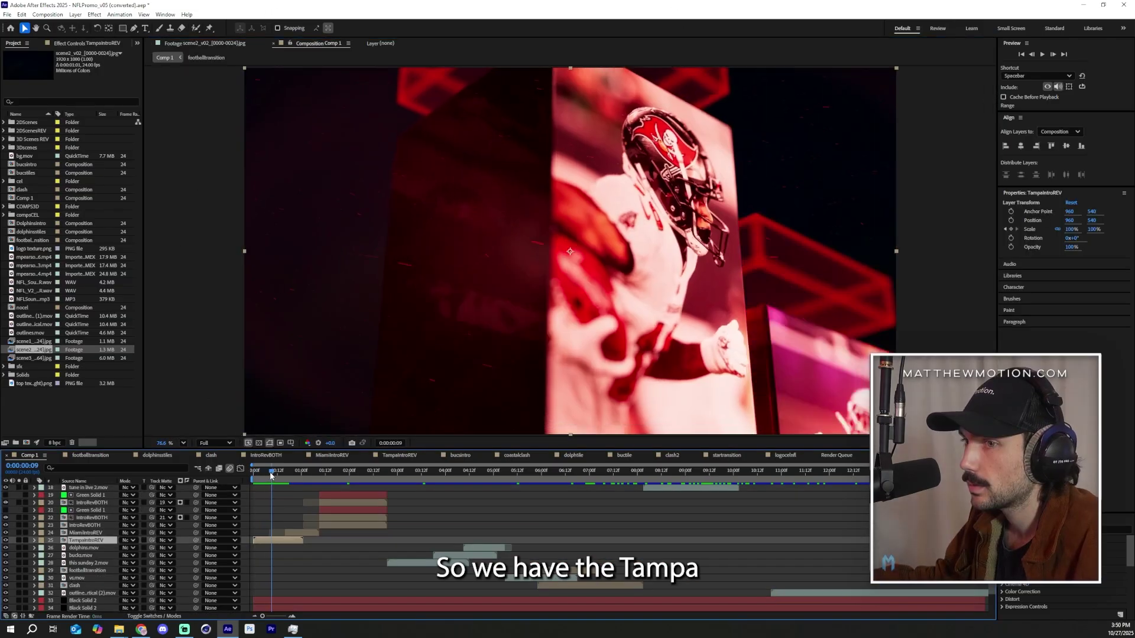
{"action": "left_click", "coordinate": [280, 473]}
{"action": "left_click_drag", "start_coordinate": [280, 474], "coordinate": [312, 504]}
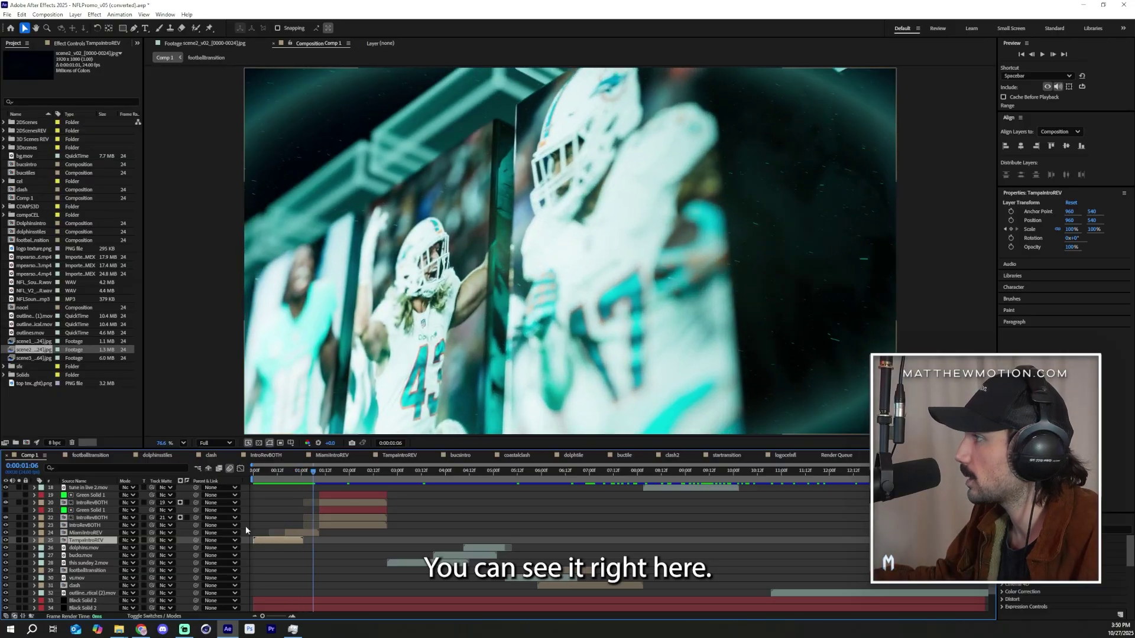
Jump Comp 1 to 0:00:02:00 and scroll the layer list up toward MiamiIntroREV
{"action": "left_click", "coordinate": [262, 564]}
{"action": "left_click", "coordinate": [349, 471]}
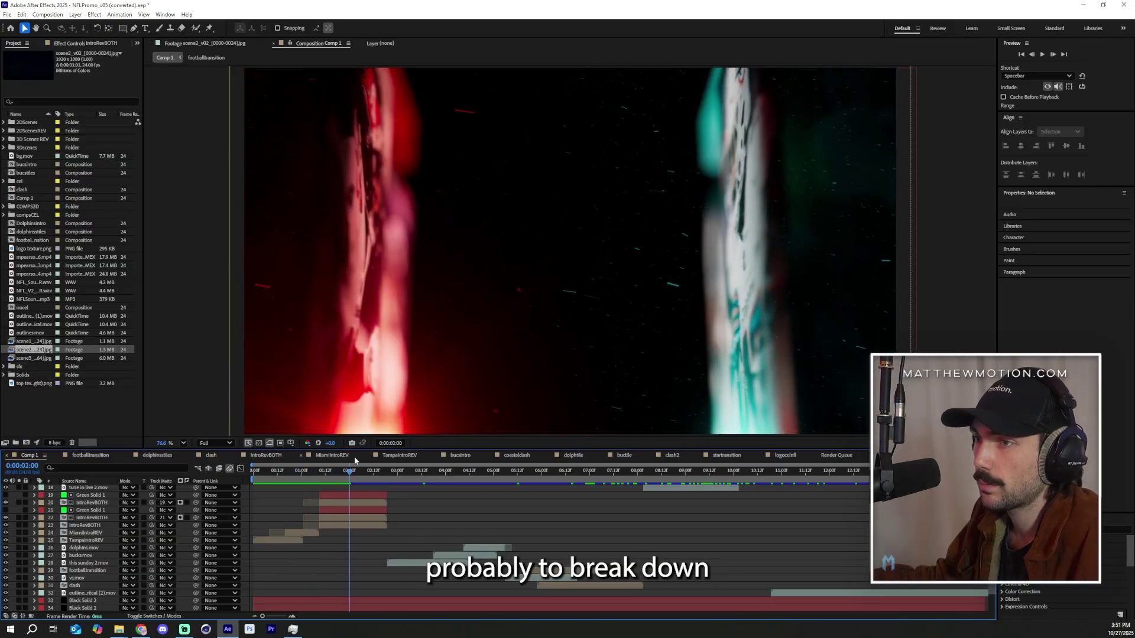
{"action": "scroll", "coordinate": [354, 528], "scroll_direction": "up", "scroll_amount": 1}
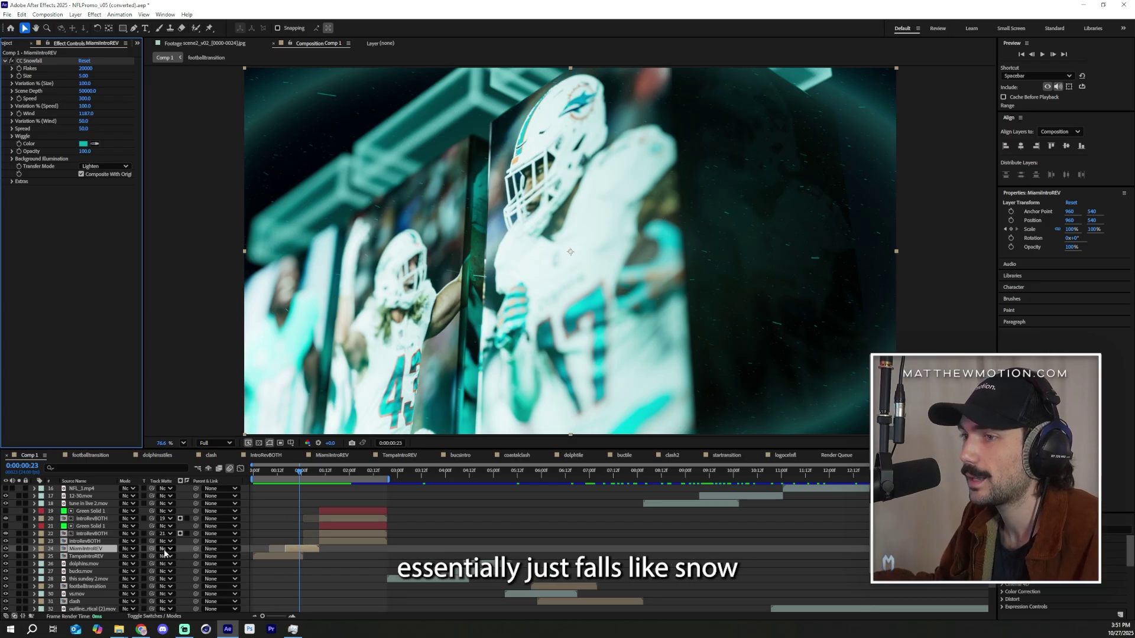
Solo MiamiIntroREV, toggle CC Snowfall off and on, scrub to compare, then unsolo
{"action": "left_click", "coordinate": [20, 548]}
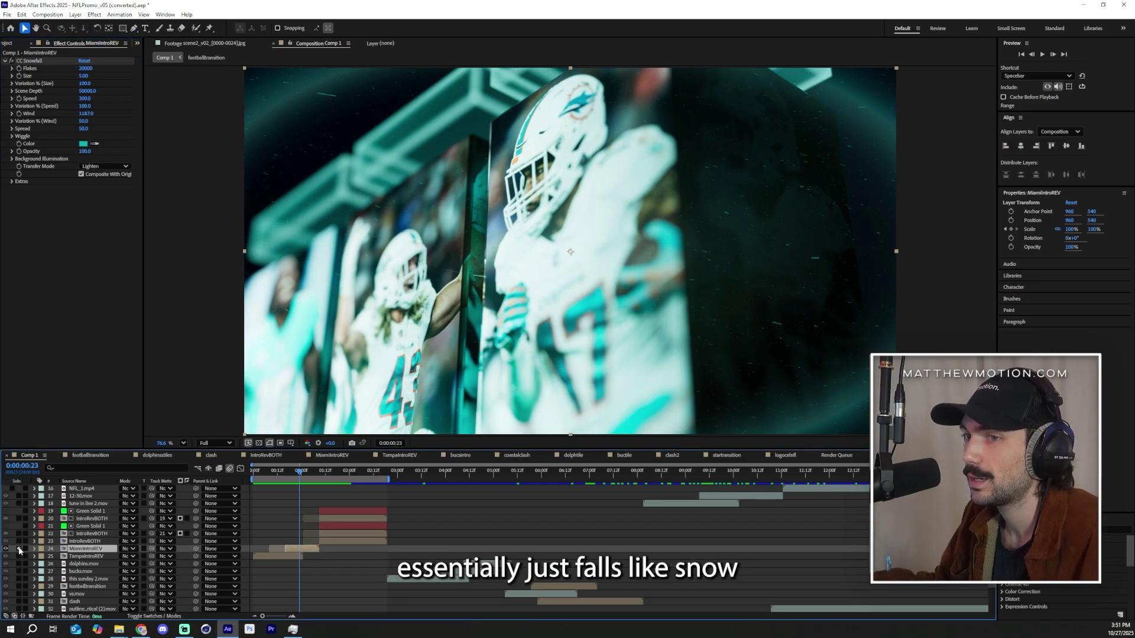
{"action": "left_click", "coordinate": [10, 62]}
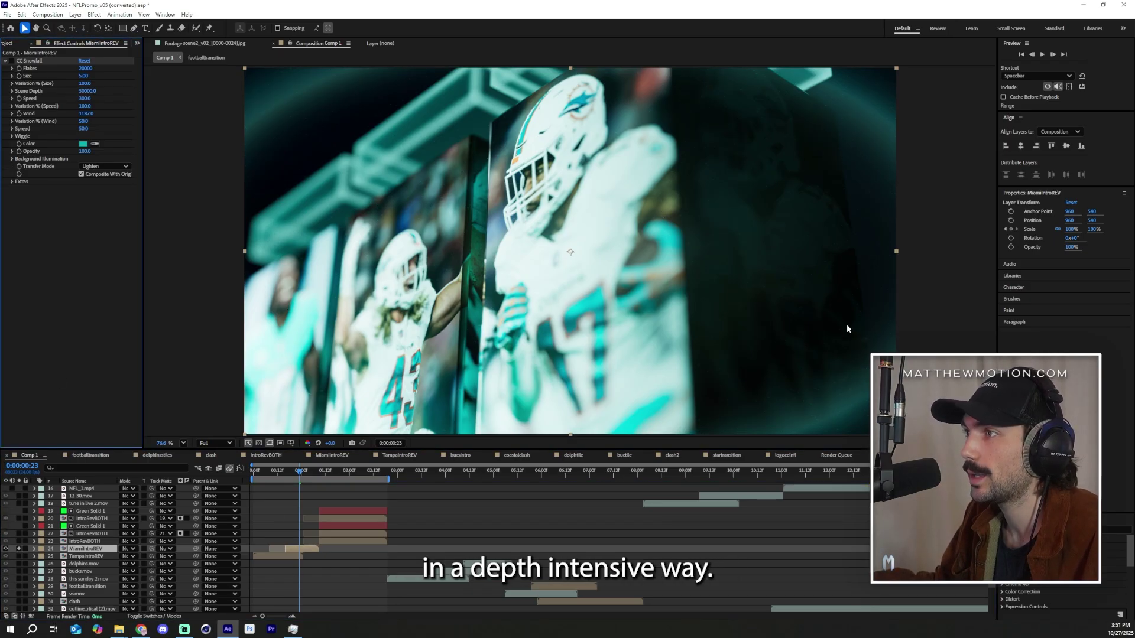
{"action": "left_click", "coordinate": [10, 61]}
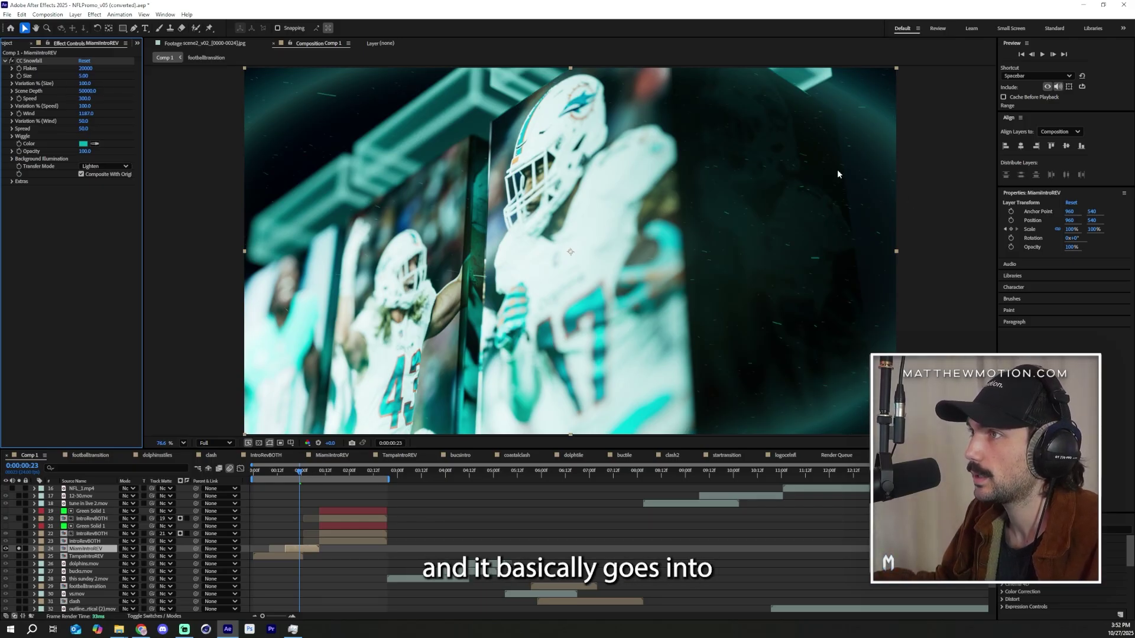
{"action": "left_click_drag", "start_coordinate": [298, 475], "coordinate": [315, 475]}
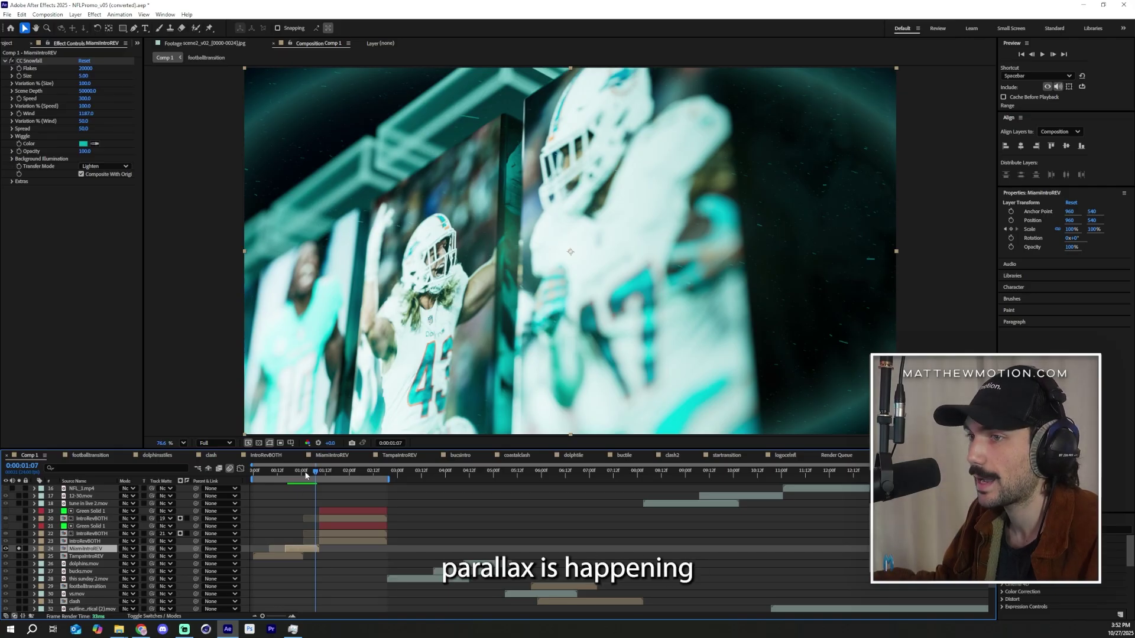
{"action": "left_click_drag", "start_coordinate": [306, 474], "coordinate": [304, 475]}
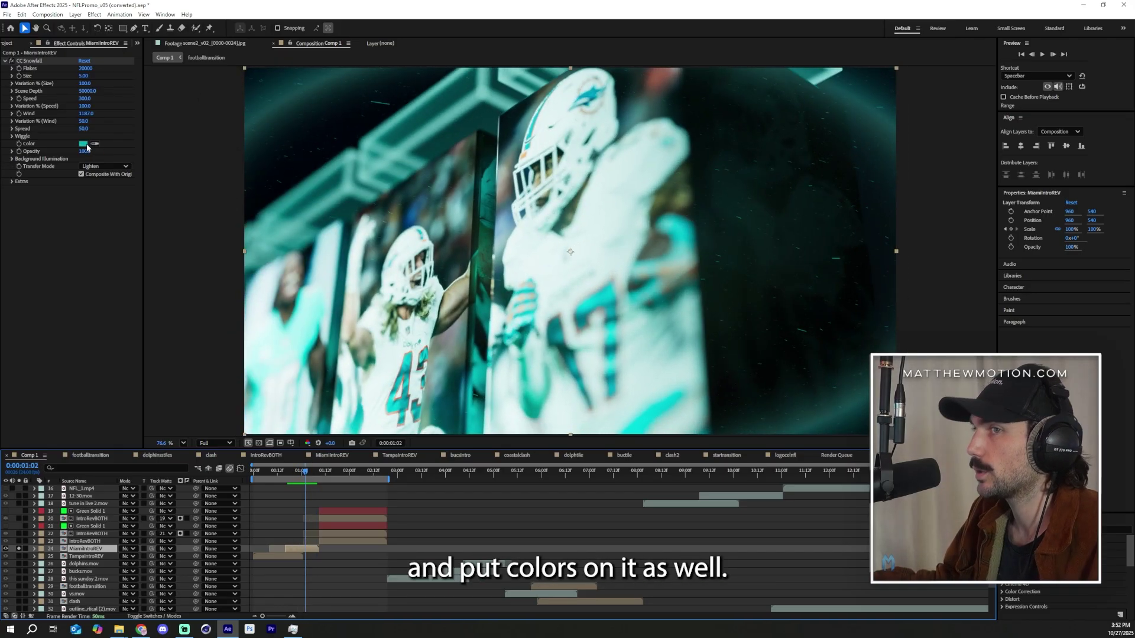
{"action": "left_click_drag", "start_coordinate": [305, 472], "coordinate": [269, 480]}
{"action": "left_click", "coordinate": [19, 549]}
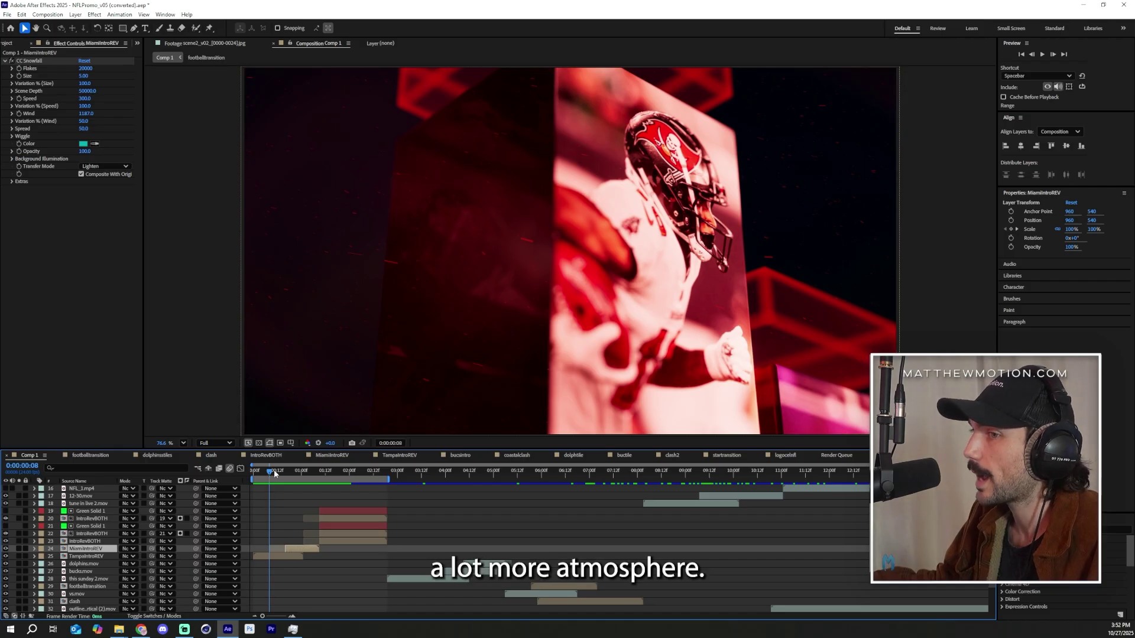
Select TampaIntroREV and collapse its Speed Variation, Wind, Wind Variation, Spread and Wiggle properties
{"action": "left_click", "coordinate": [85, 556]}
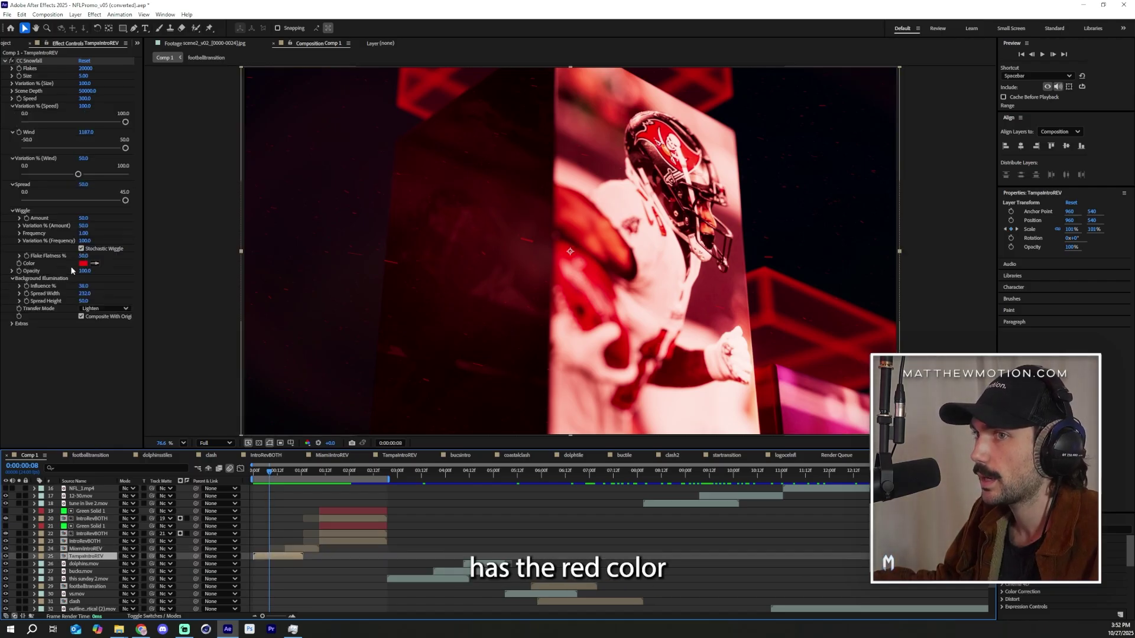
{"action": "left_click", "coordinate": [13, 106]}
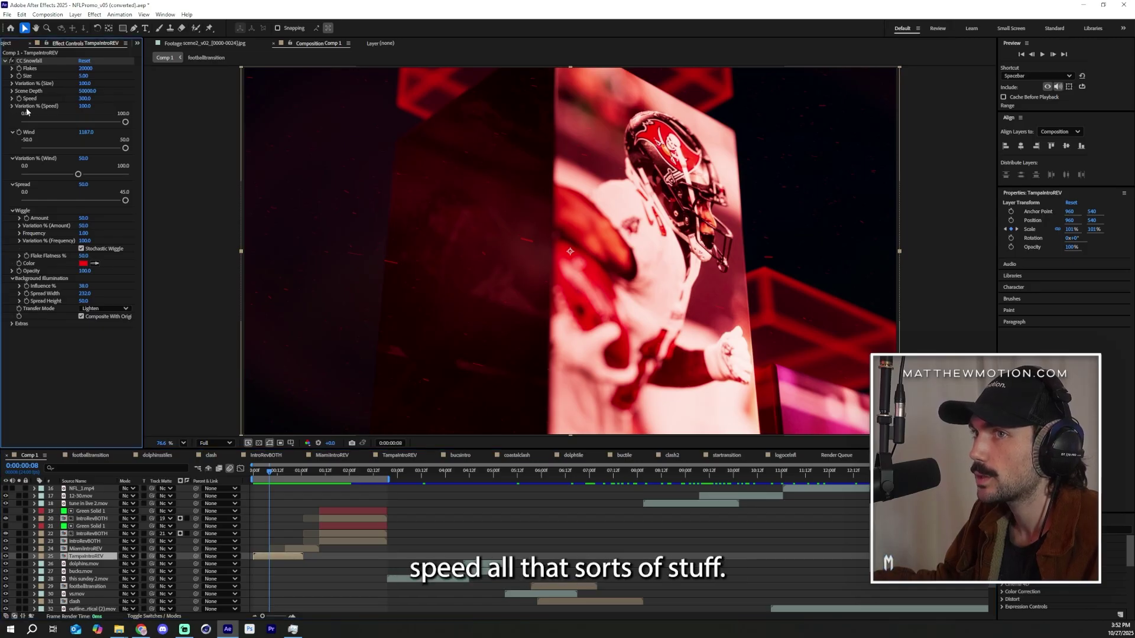
{"action": "left_click", "coordinate": [13, 114]}
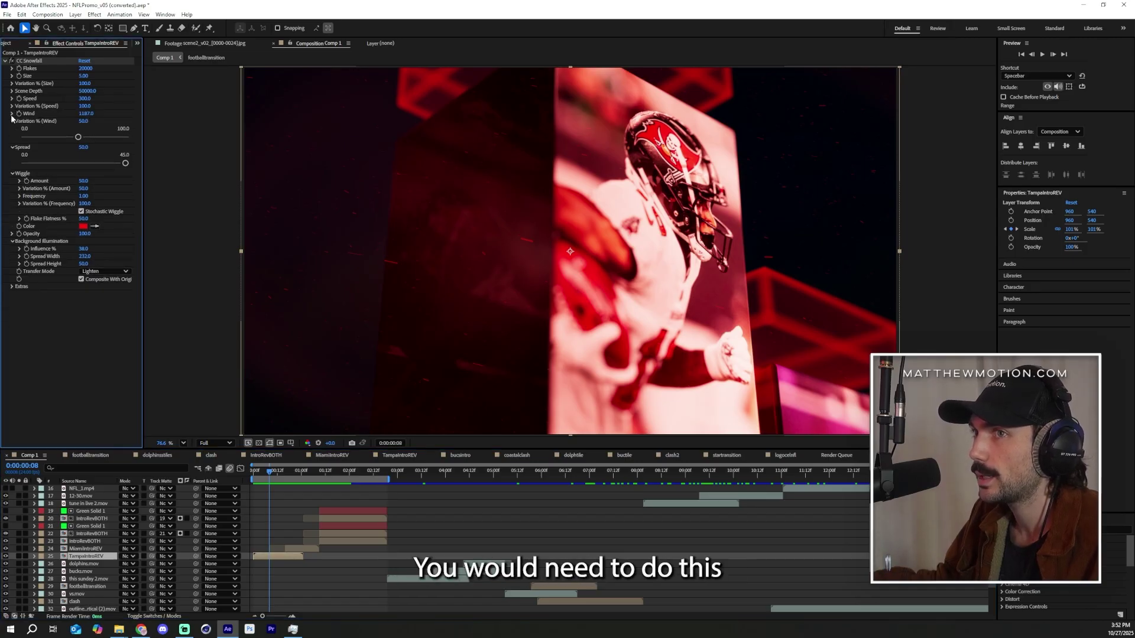
{"action": "left_click", "coordinate": [12, 121]}
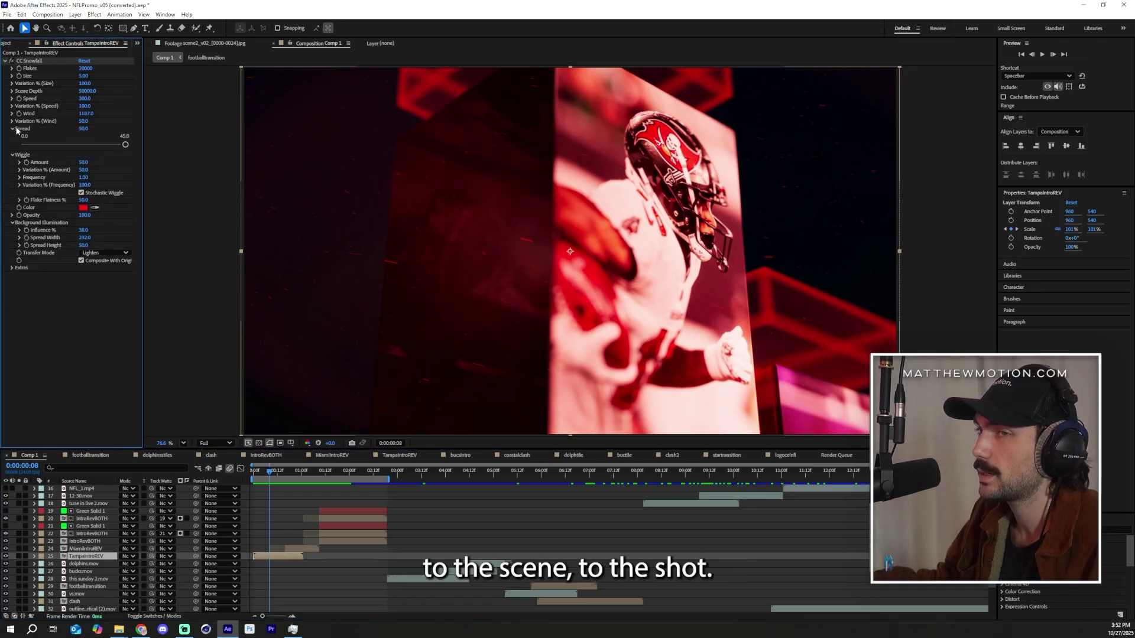
{"action": "left_click", "coordinate": [12, 129]}
{"action": "left_click", "coordinate": [13, 135]}
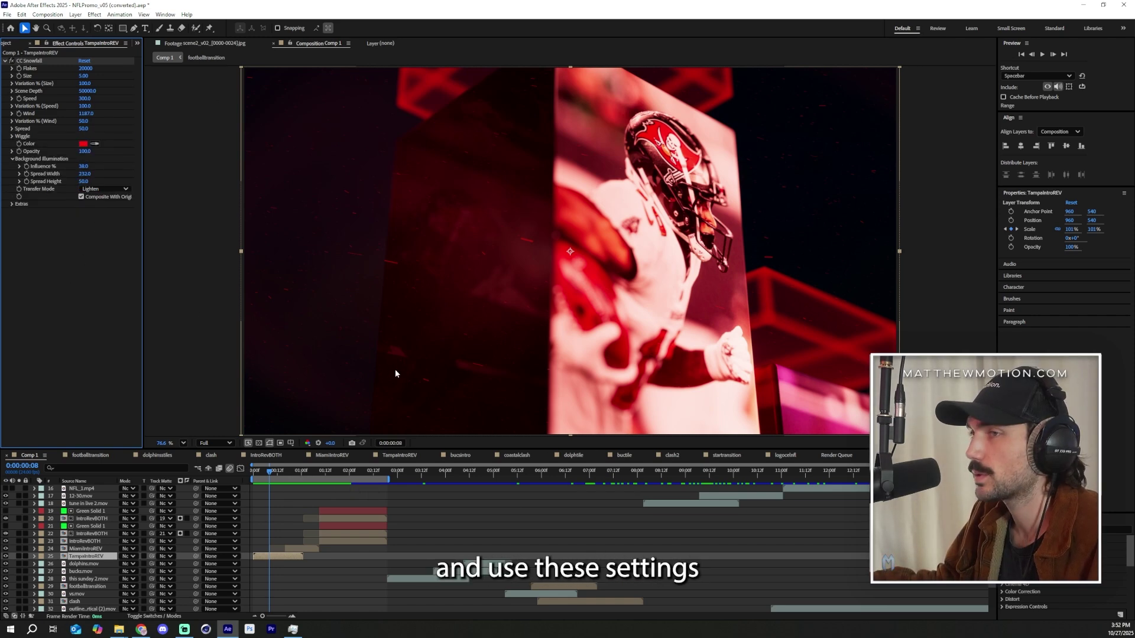
{"action": "left_click", "coordinate": [342, 473]}
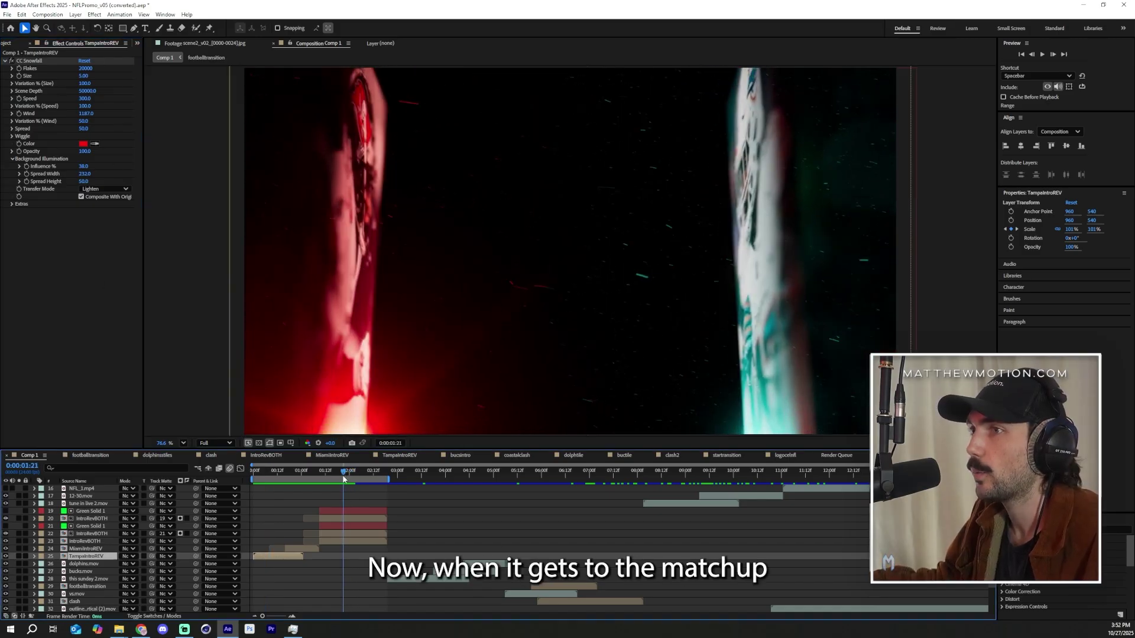
{"action": "left_click_drag", "start_coordinate": [341, 479], "coordinate": [343, 478]}
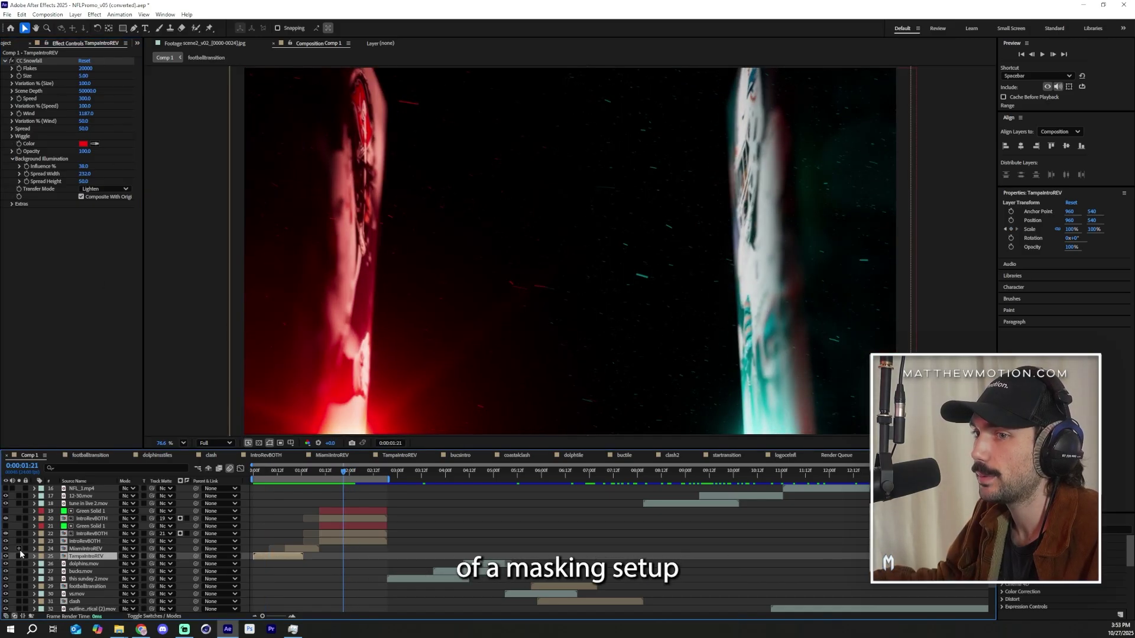
{"action": "left_click", "coordinate": [61, 542]}
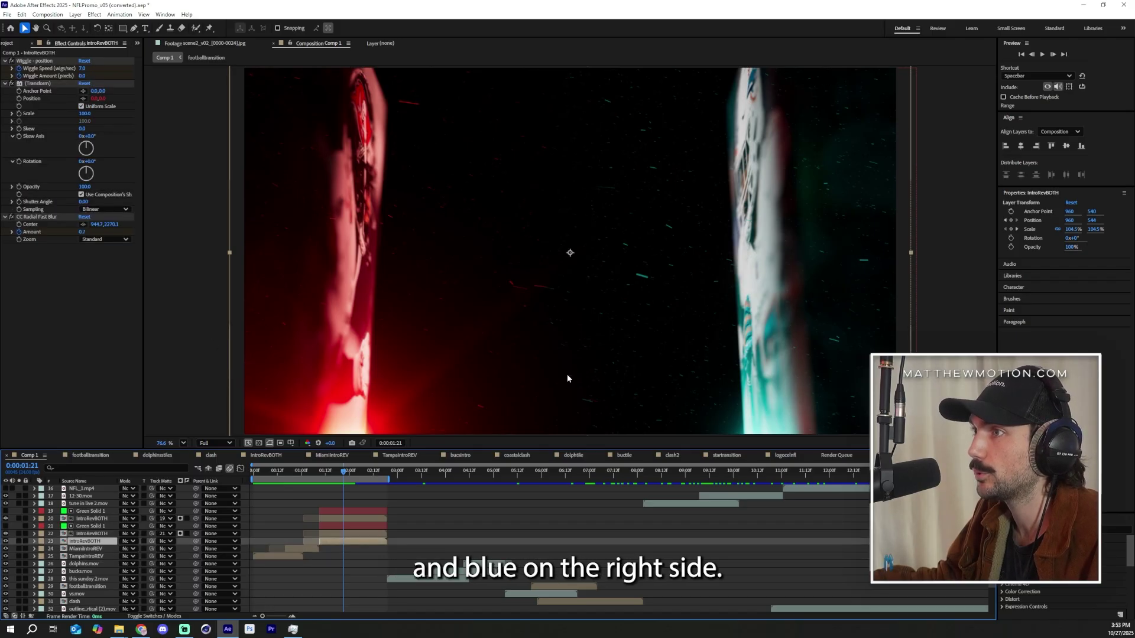
{"action": "left_click", "coordinate": [18, 542]}
{"action": "left_click", "coordinate": [18, 534]}
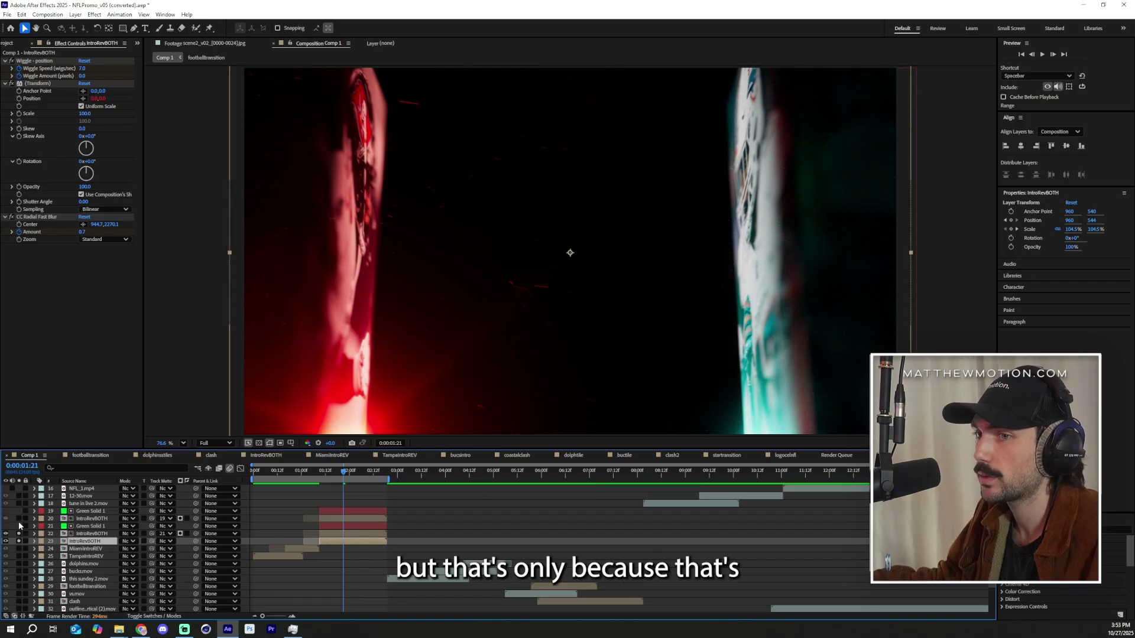
{"action": "left_click", "coordinate": [18, 519]}
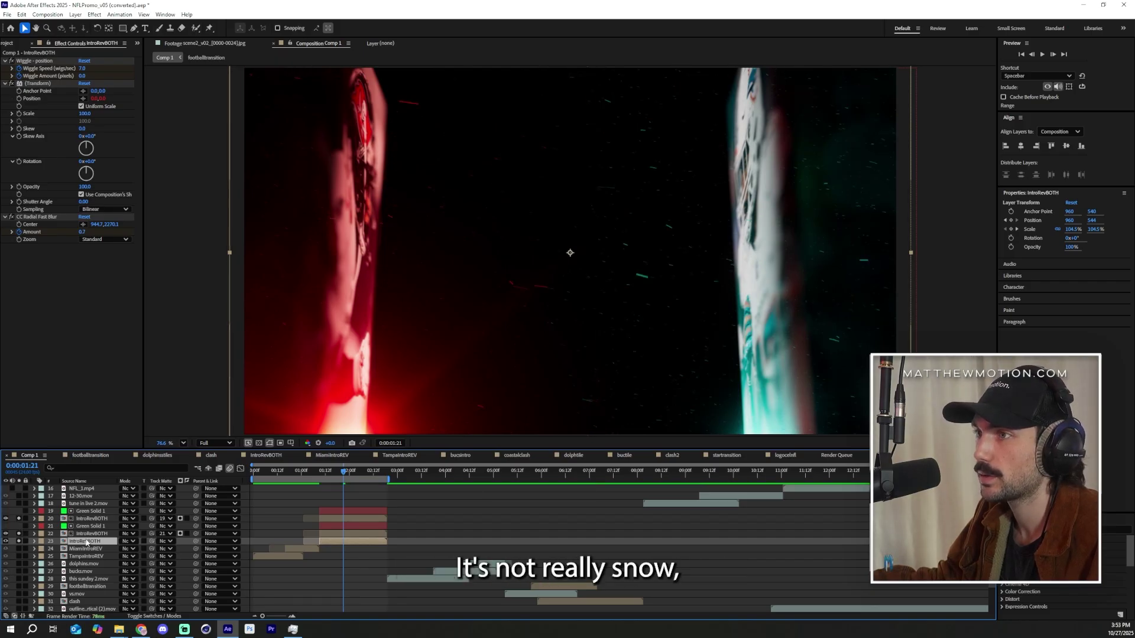
{"action": "left_click", "coordinate": [18, 519]}
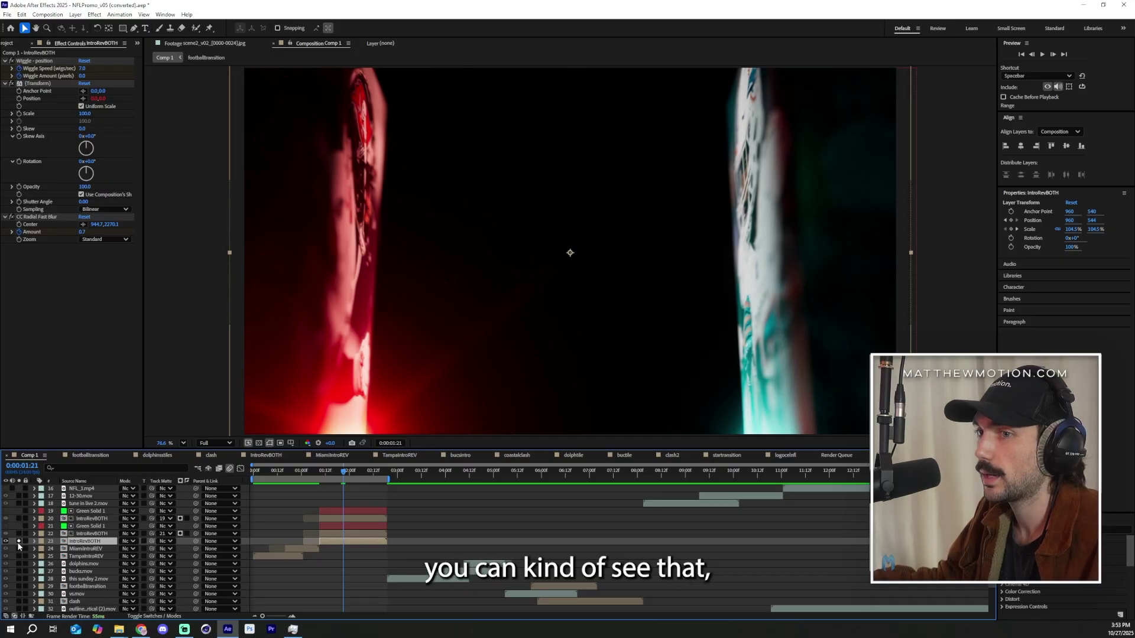
{"action": "left_click", "coordinate": [18, 542]}
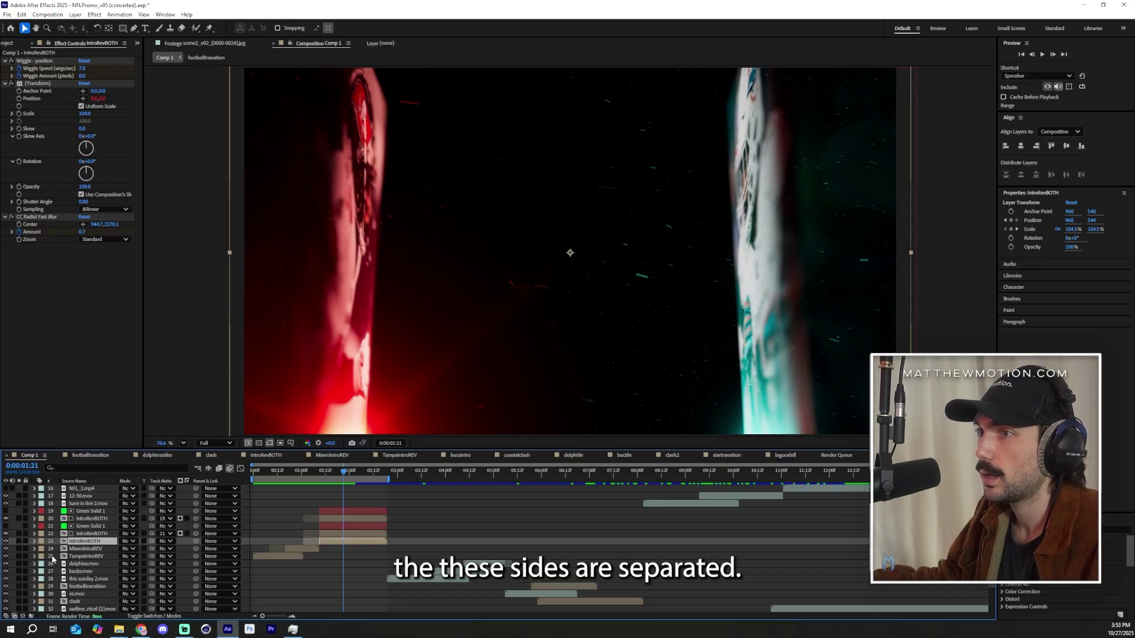
{"action": "left_click", "coordinate": [18, 541]}
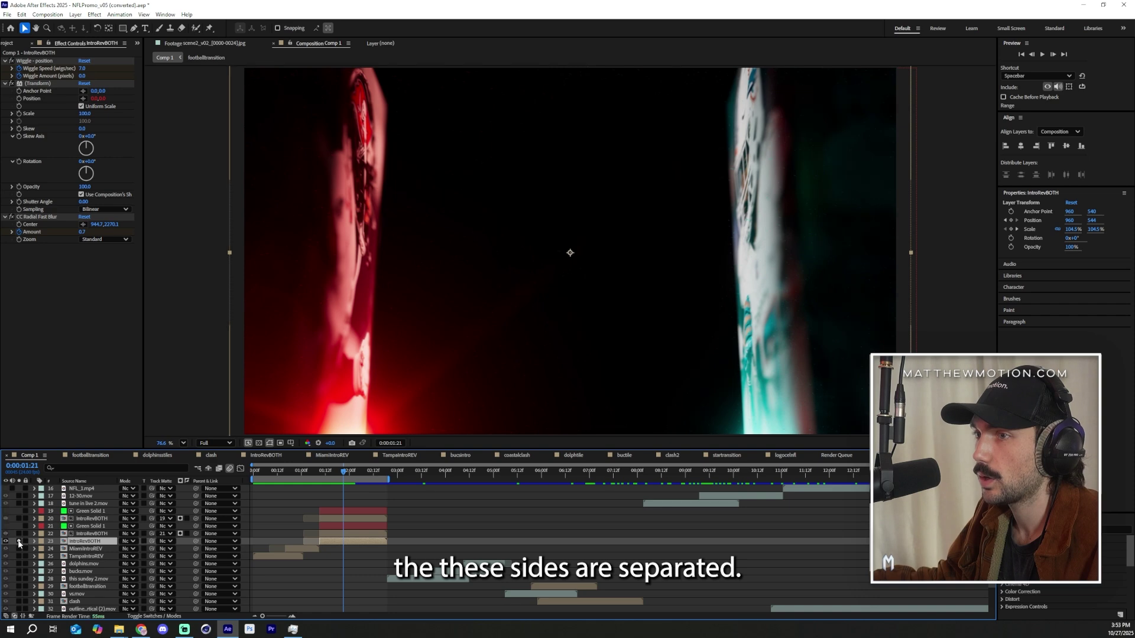
{"action": "left_click", "coordinate": [90, 526]}
{"action": "left_click", "coordinate": [34, 534]}
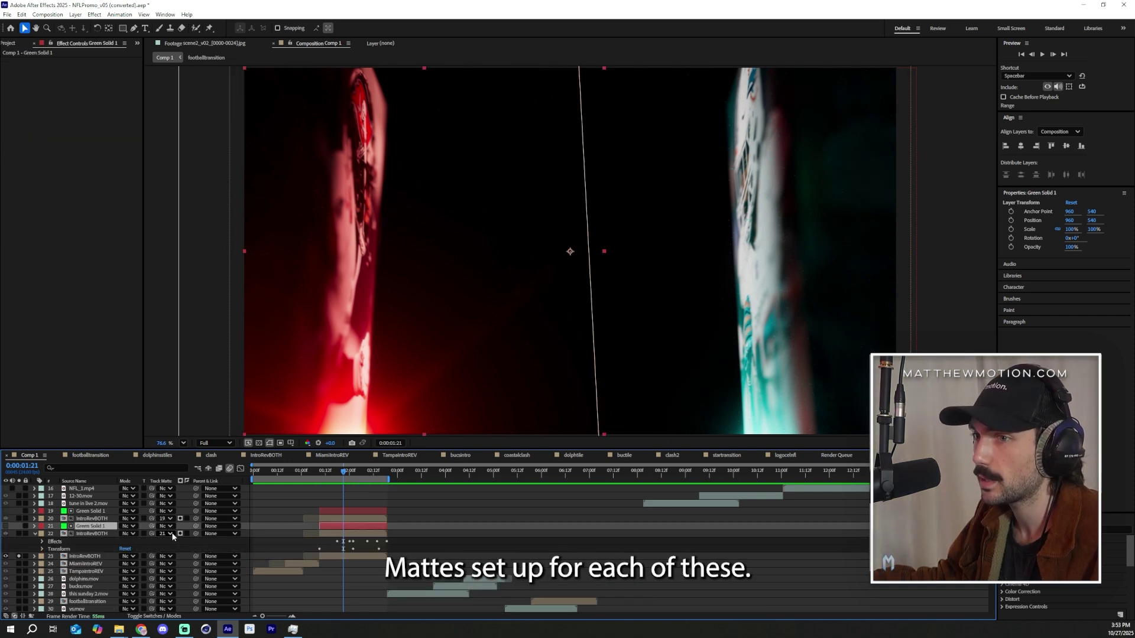
Select the split layers and expand Green Solid 1's Mask 1 to check its feather
{"action": "left_click", "coordinate": [89, 533]}
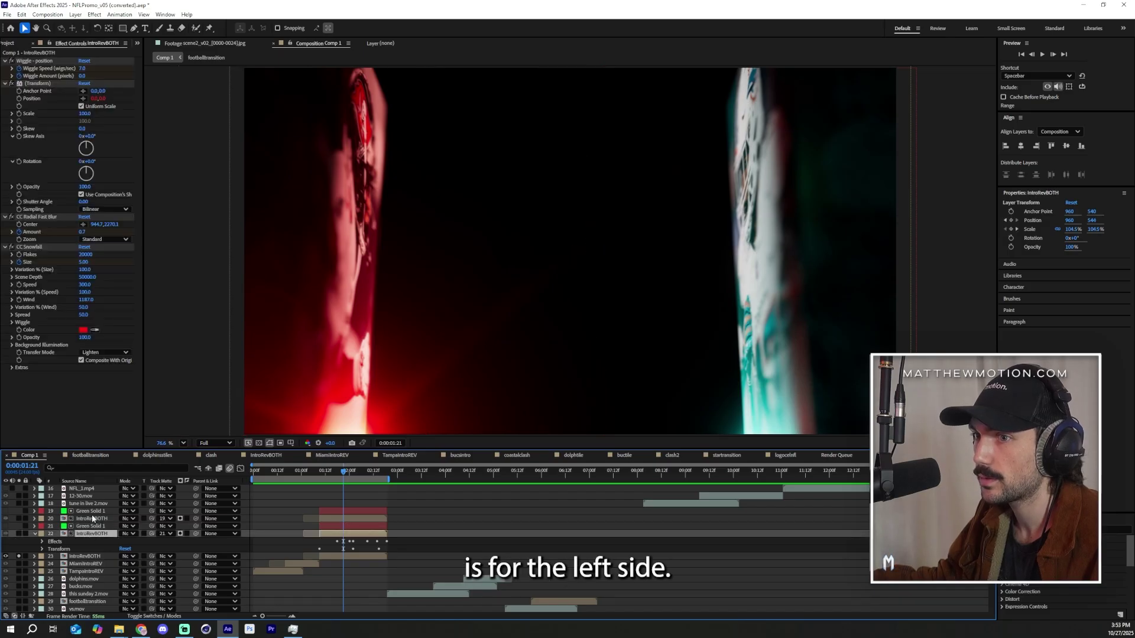
{"action": "left_click", "coordinate": [109, 512]}
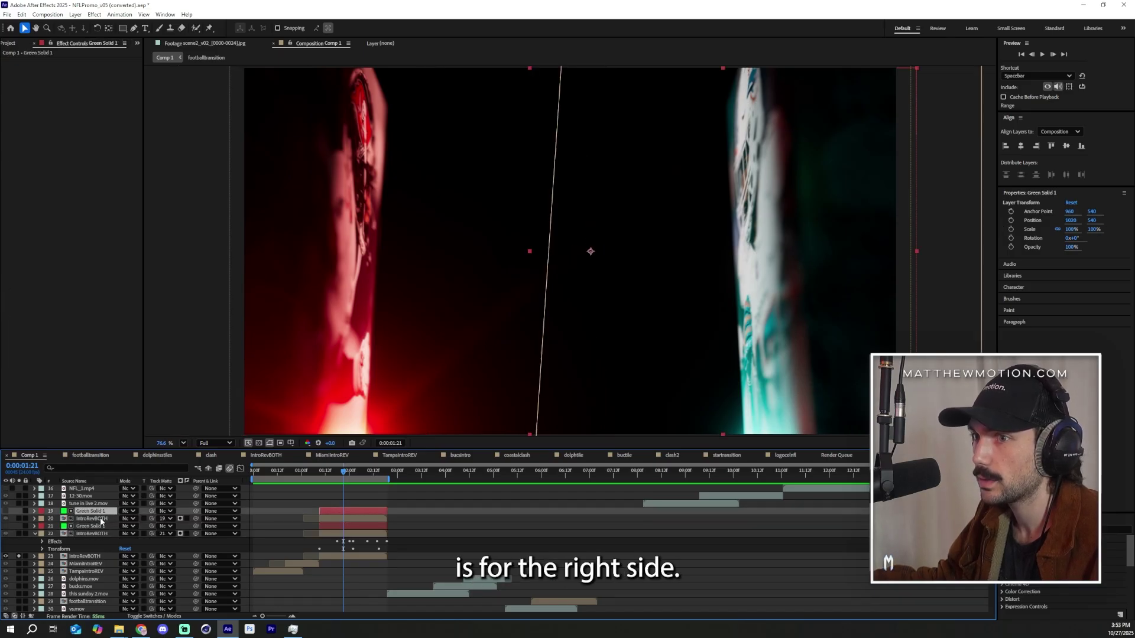
{"action": "left_click", "coordinate": [34, 511]}
{"action": "left_click", "coordinate": [42, 519]}
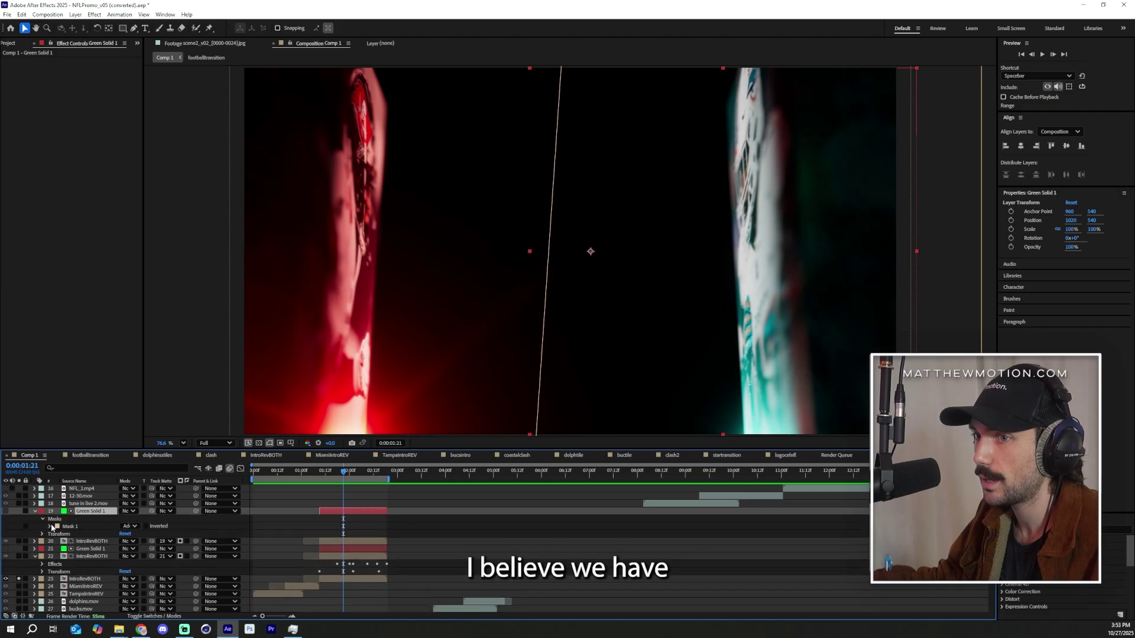
{"action": "left_click", "coordinate": [50, 526]}
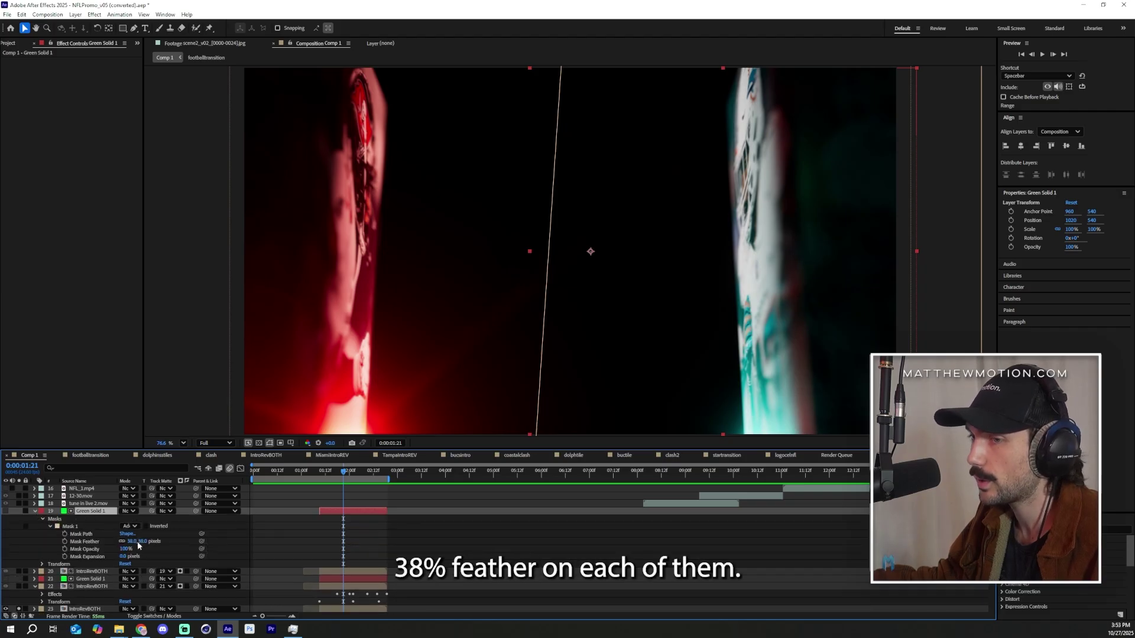
Move to 0:00:02:06, collapse layer 19, and unsolo layer 23 so every layer renders
{"action": "left_click_drag", "start_coordinate": [342, 471], "coordinate": [361, 478]}
{"action": "left_click", "coordinate": [35, 511]}
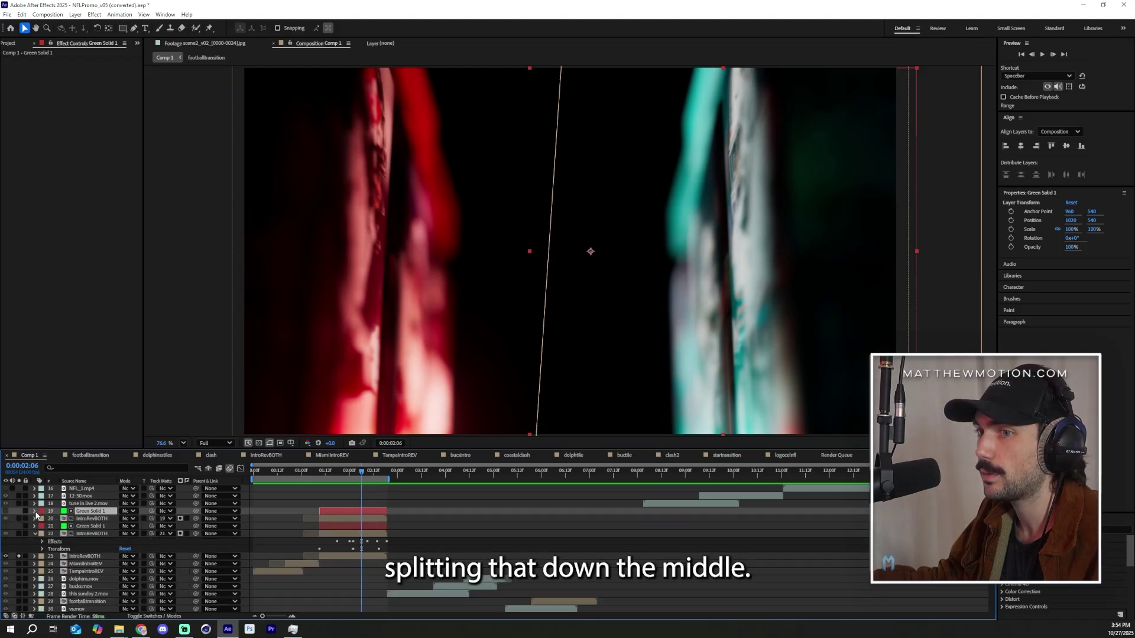
{"action": "left_click", "coordinate": [19, 557]}
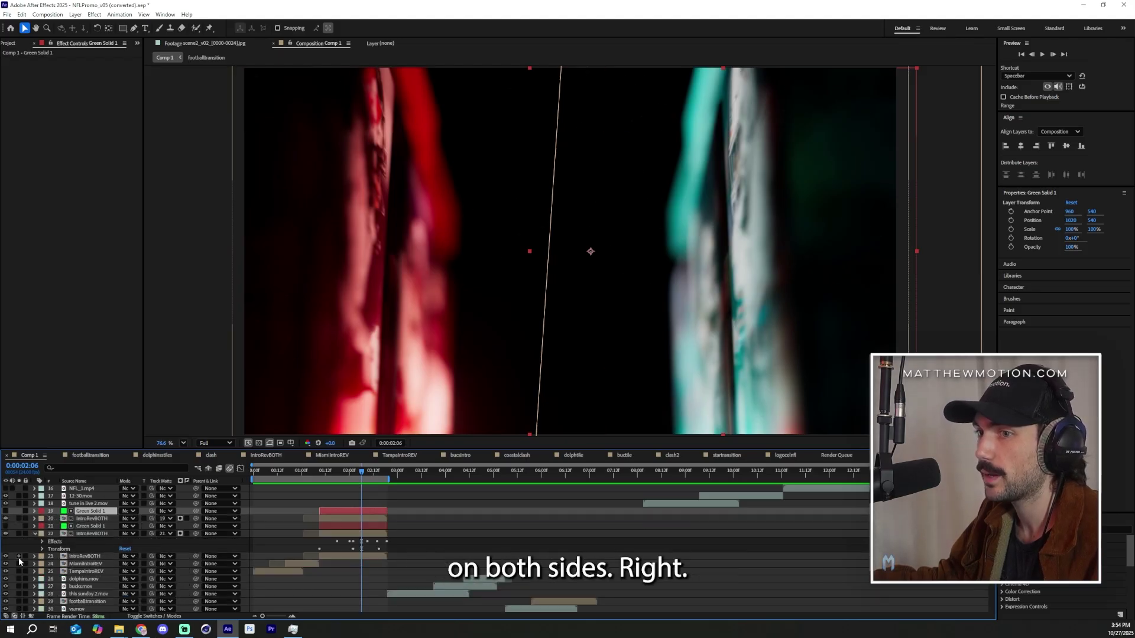
{"action": "key", "text": "ctrl+Down"}
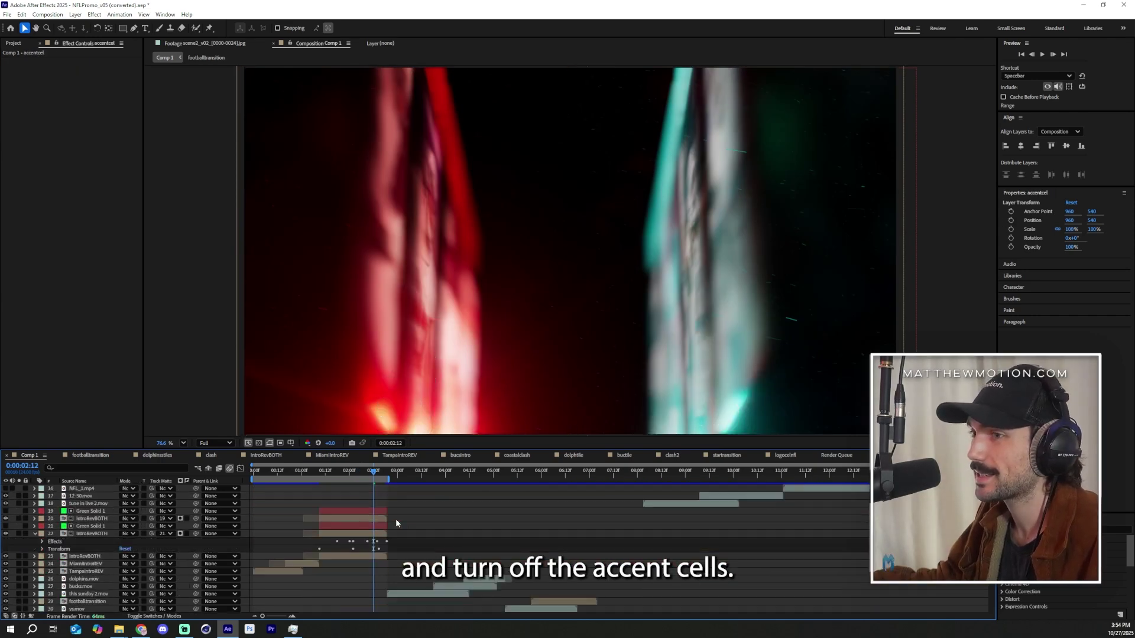
{"action": "left_click", "coordinate": [361, 473]}
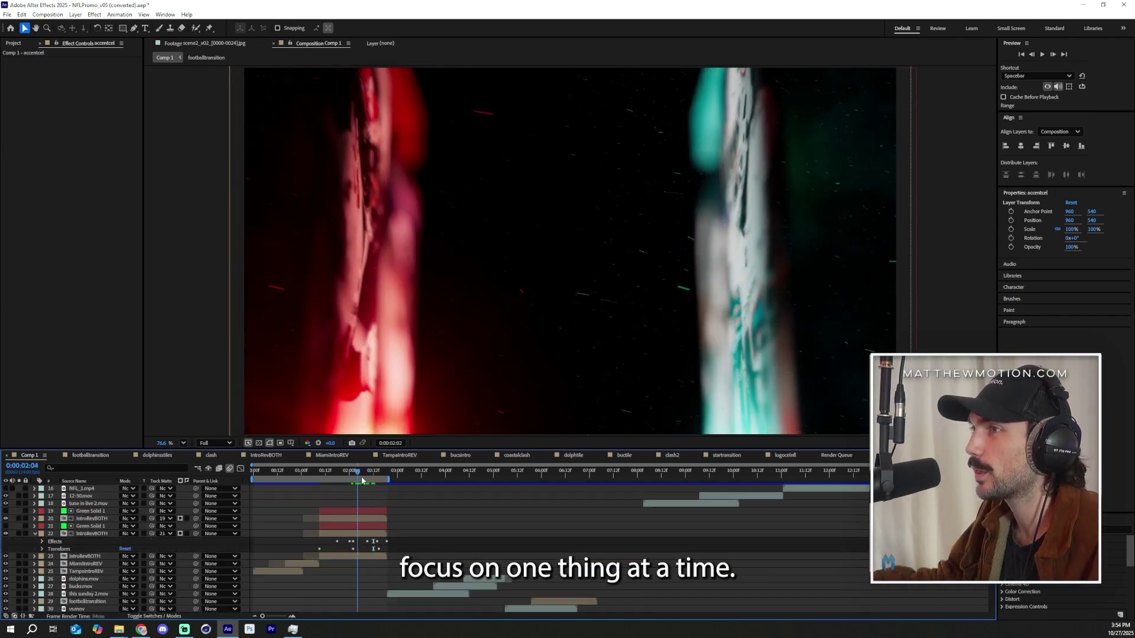
{"action": "key", "text": "space"}
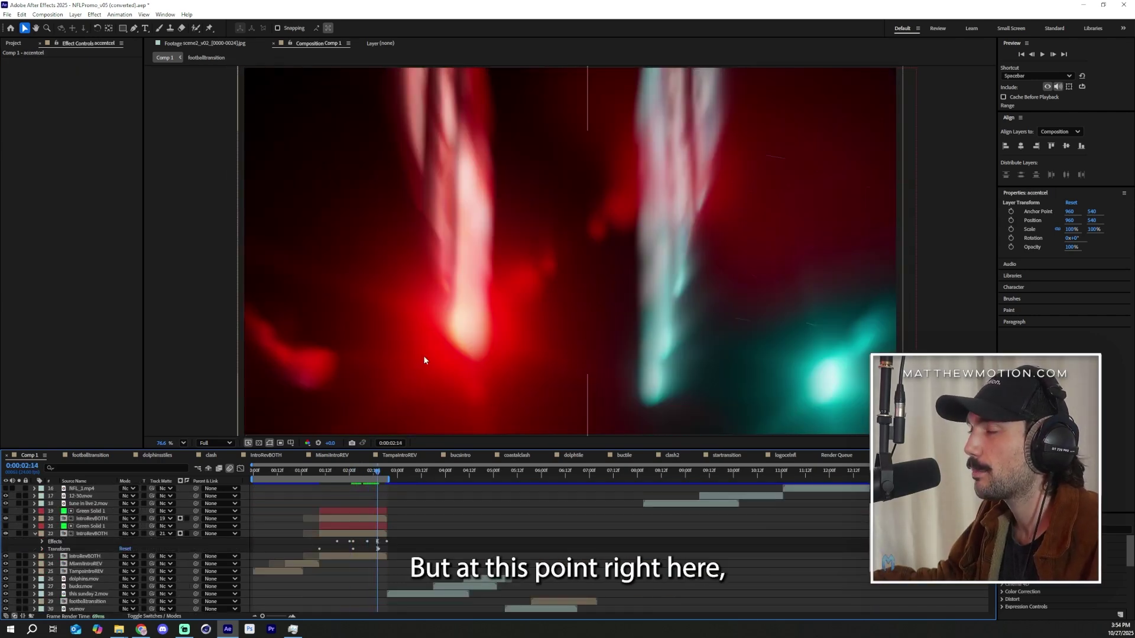
{"action": "left_click", "coordinate": [370, 557]}
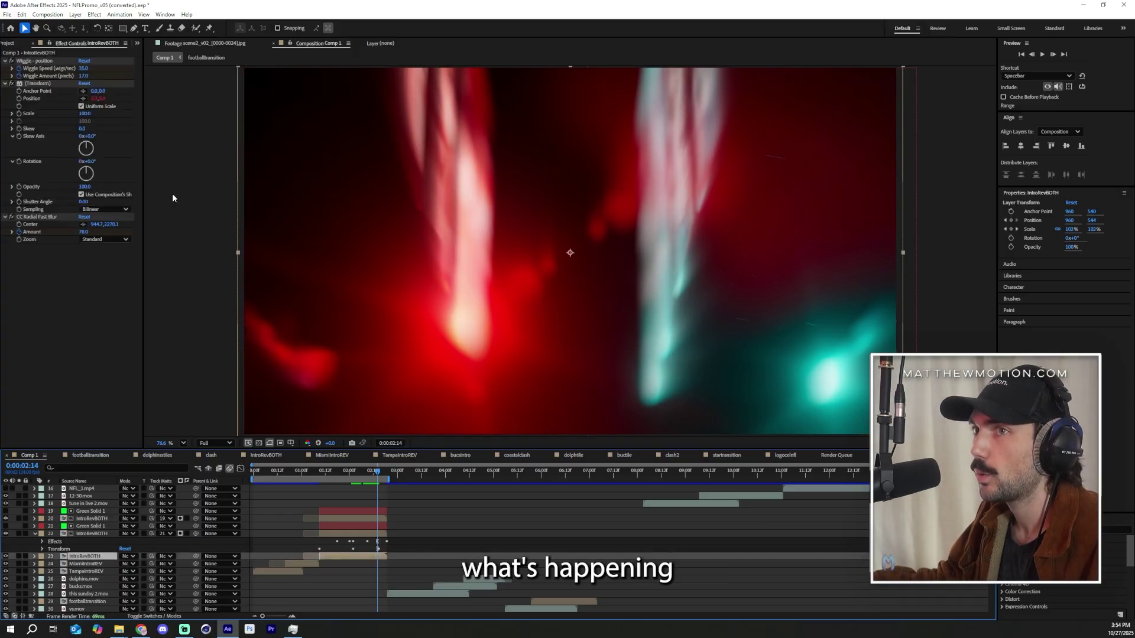
{"action": "left_click", "coordinate": [379, 518]}
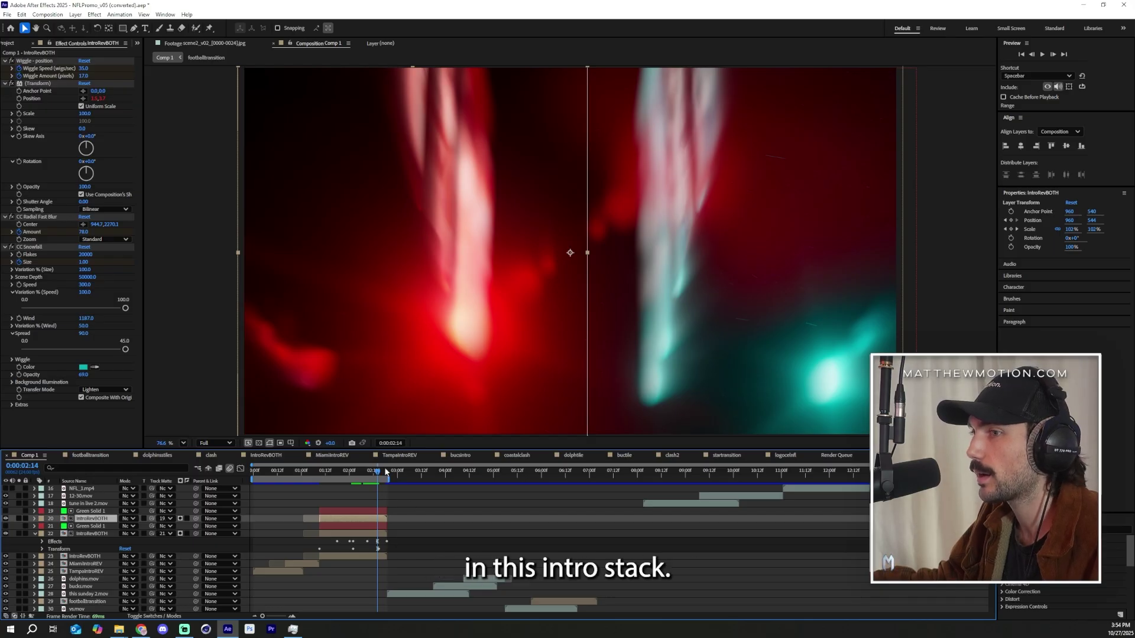
{"action": "left_click", "coordinate": [45, 217]}
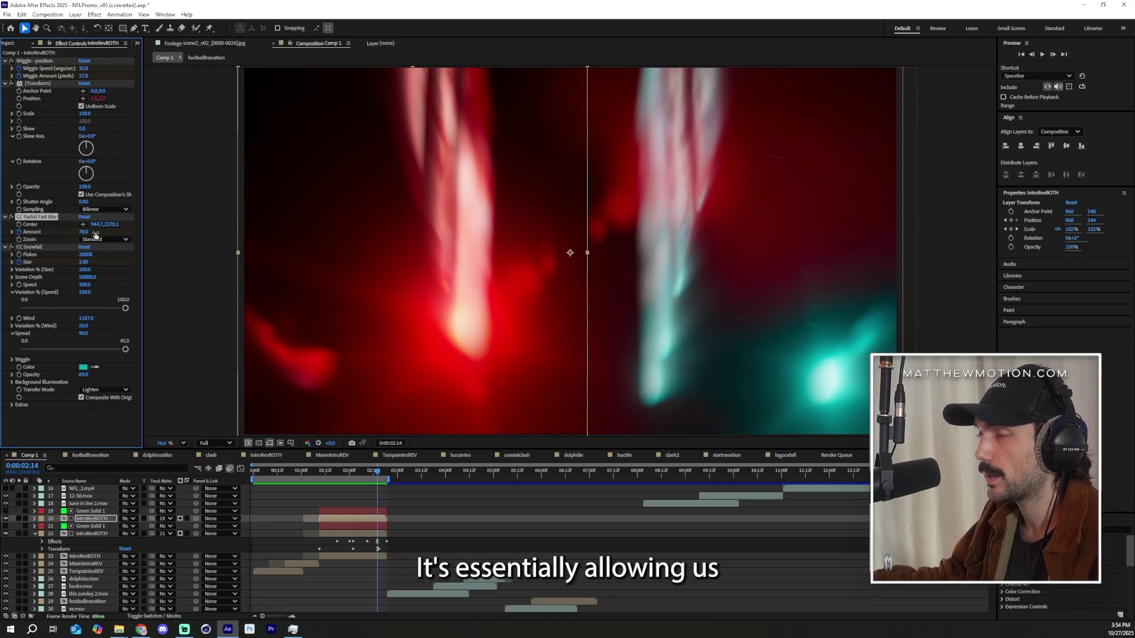
{"action": "left_click_drag", "start_coordinate": [377, 474], "coordinate": [381, 470]}
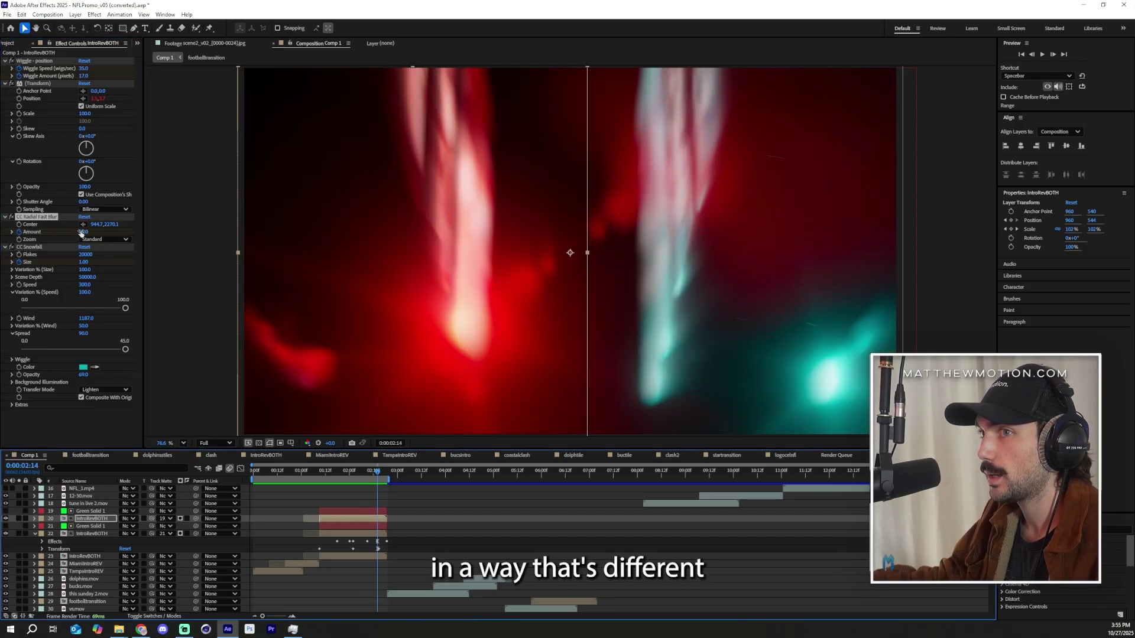
{"action": "mouse_move", "coordinate": [83, 232]}
{"action": "left_mouse_down"}
{"action": "mouse_move", "coordinate": [164, 235]}
{"action": "mouse_move", "coordinate": [72, 267]}
{"action": "mouse_move", "coordinate": [62, 225]}
{"action": "left_mouse_up"}
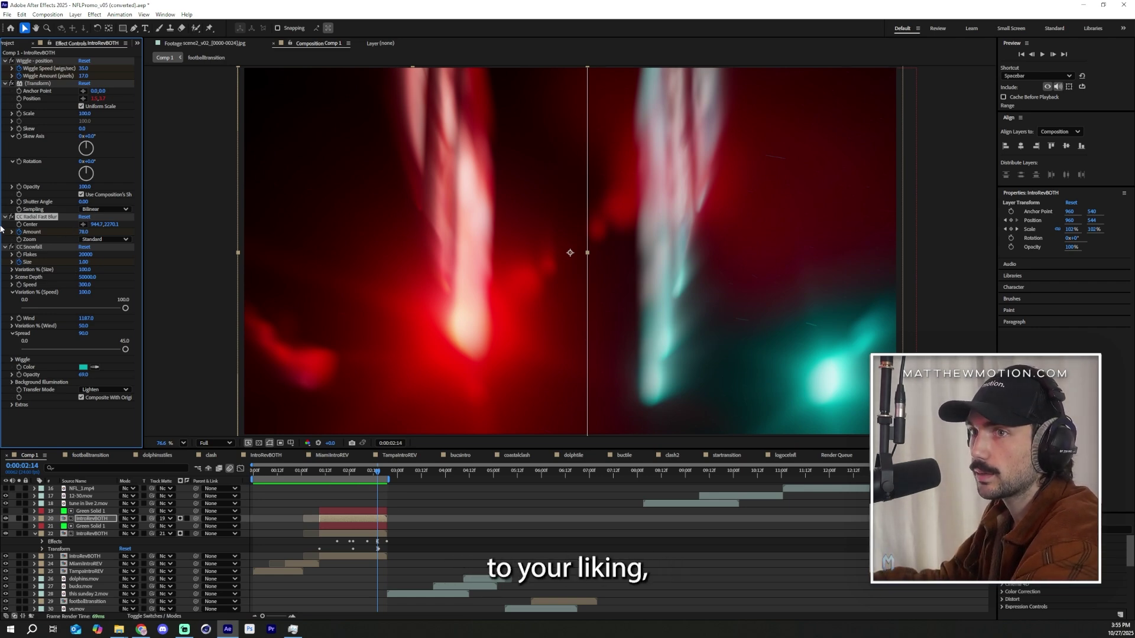
{"action": "left_click", "coordinate": [356, 534]}
{"action": "left_click", "coordinate": [41, 216]}
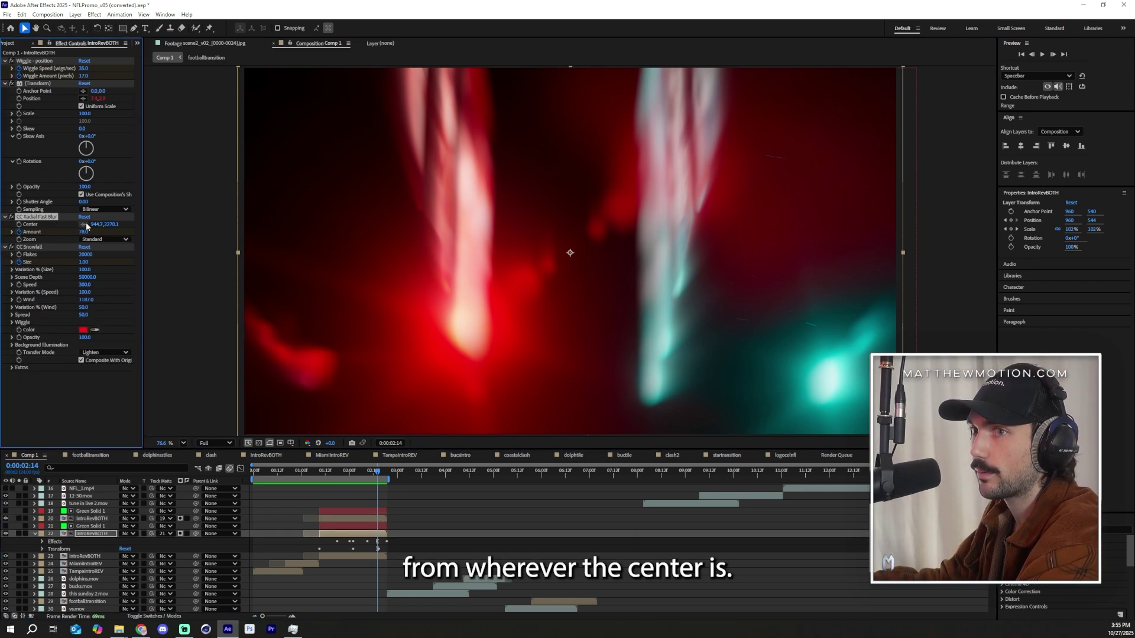
{"action": "left_click", "coordinate": [84, 224]}
{"action": "left_click", "coordinate": [494, 253]}
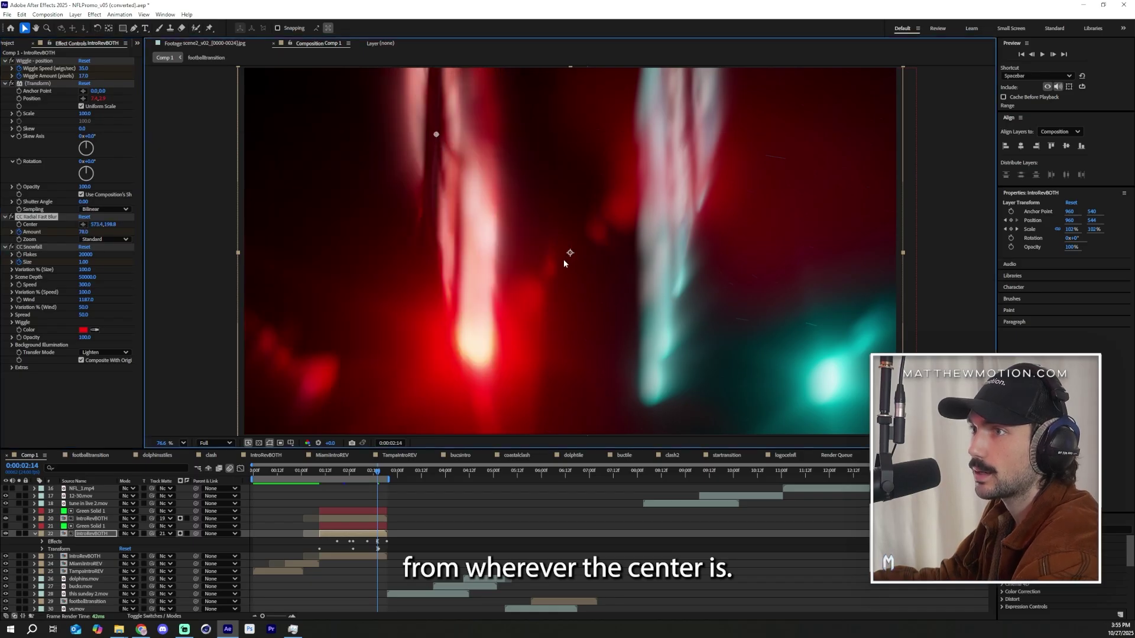
{"action": "left_click", "coordinate": [523, 496]}
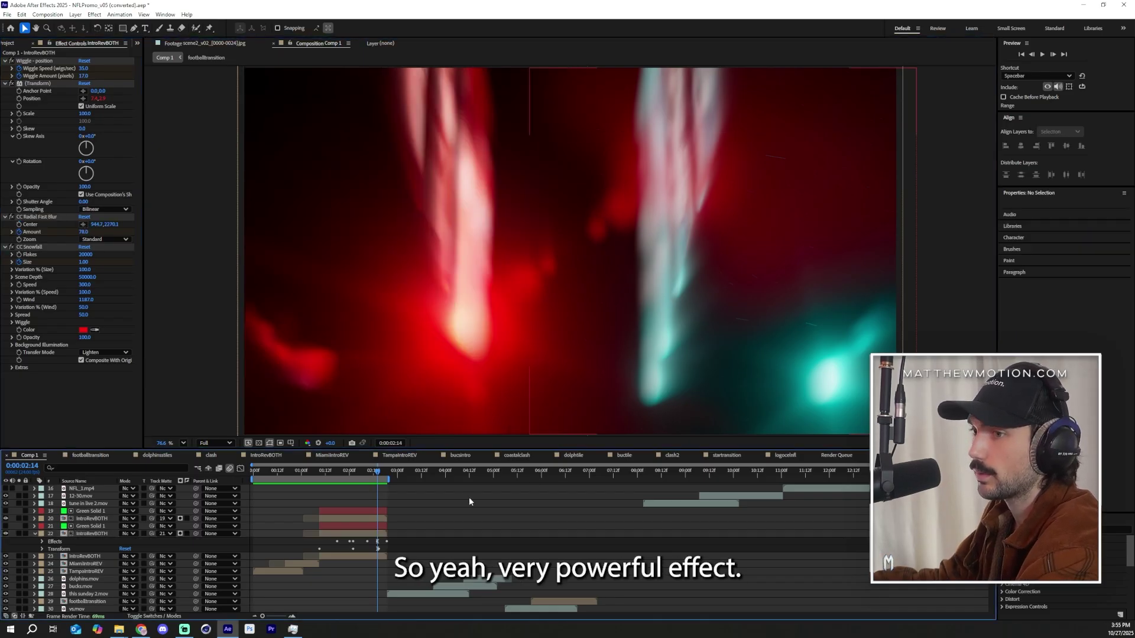
{"action": "left_click_drag", "start_coordinate": [376, 476], "coordinate": [373, 476]}
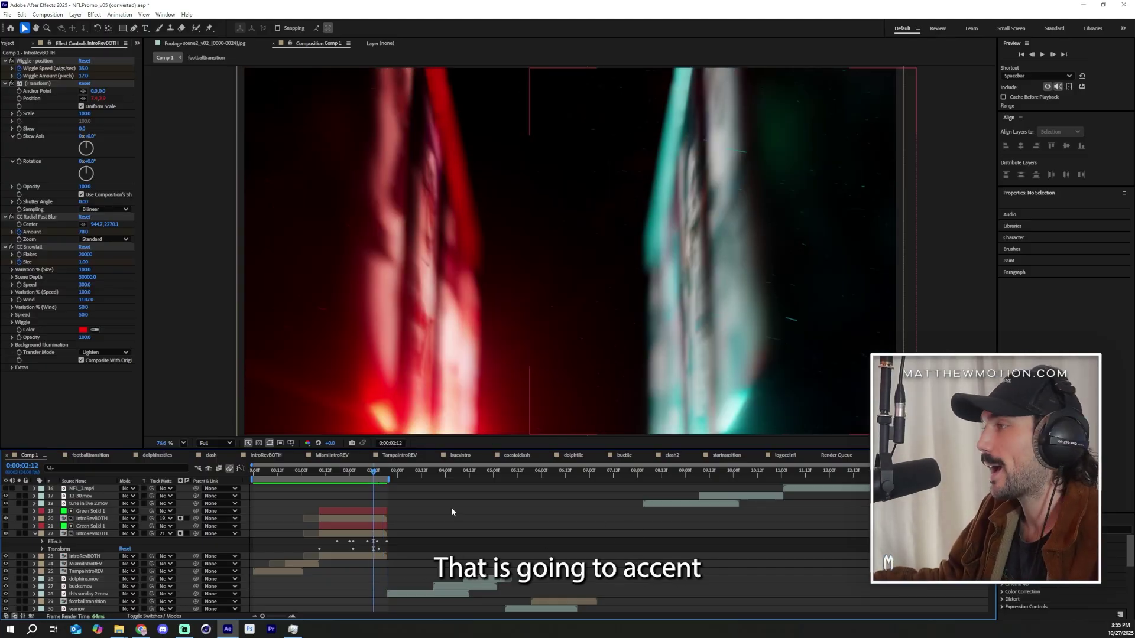
{"action": "scroll", "coordinate": [413, 495], "scroll_direction": "up", "scroll_amount": 5}
Show the accentcel layer's white streaks and rewind the comp to 0:00:00:00
{"action": "left_click", "coordinate": [414, 496]}
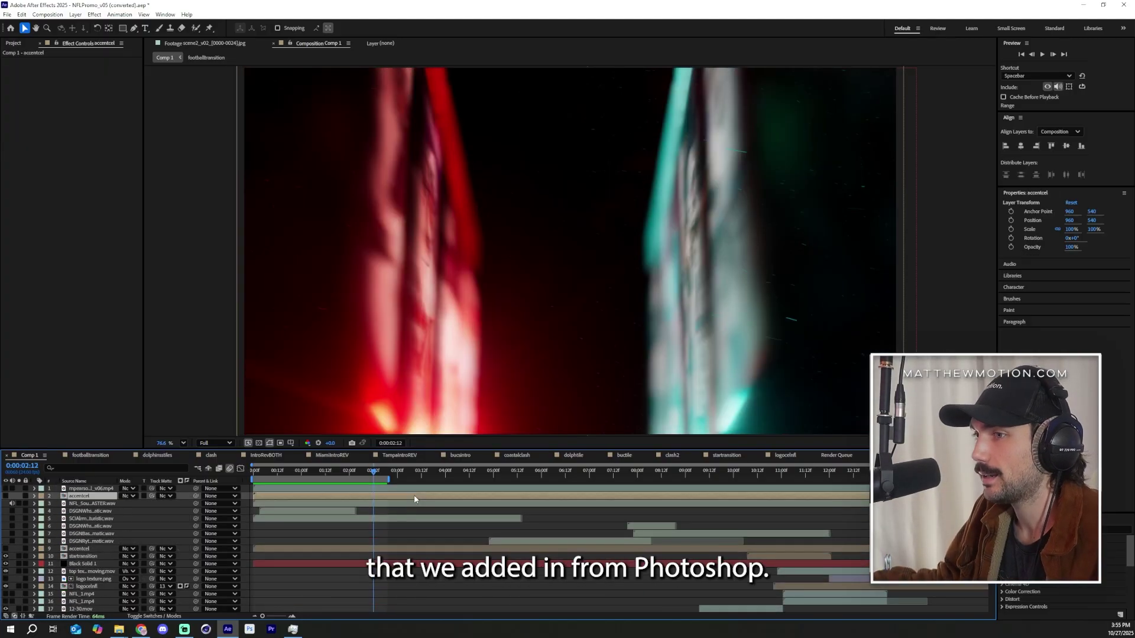
{"action": "left_click", "coordinate": [5, 496]}
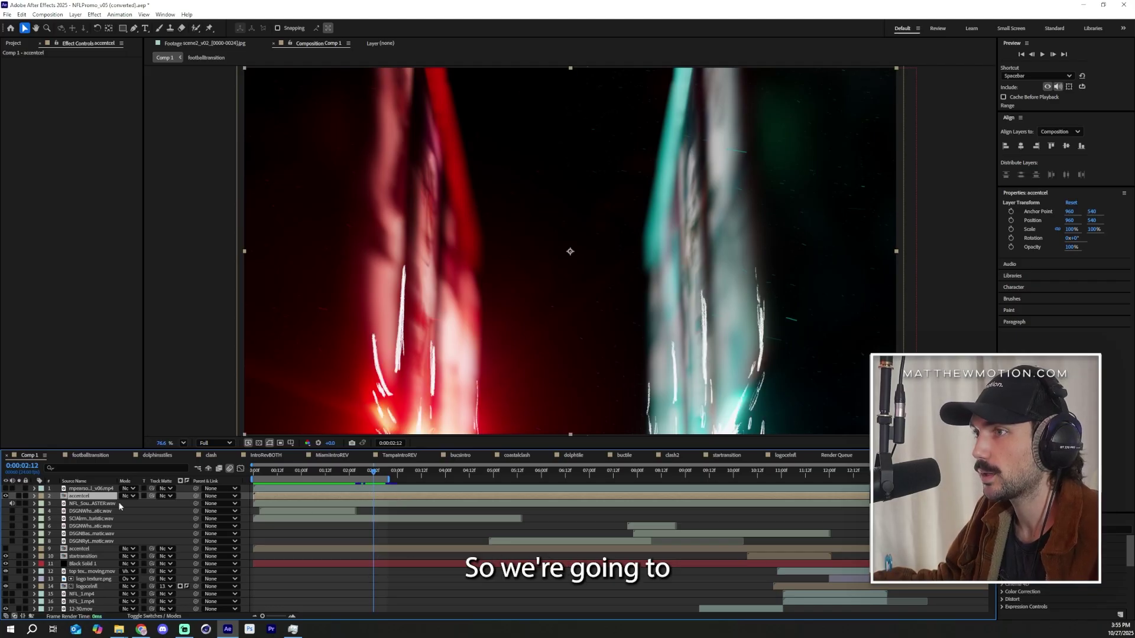
{"action": "left_click_drag", "start_coordinate": [375, 472], "coordinate": [345, 476]}
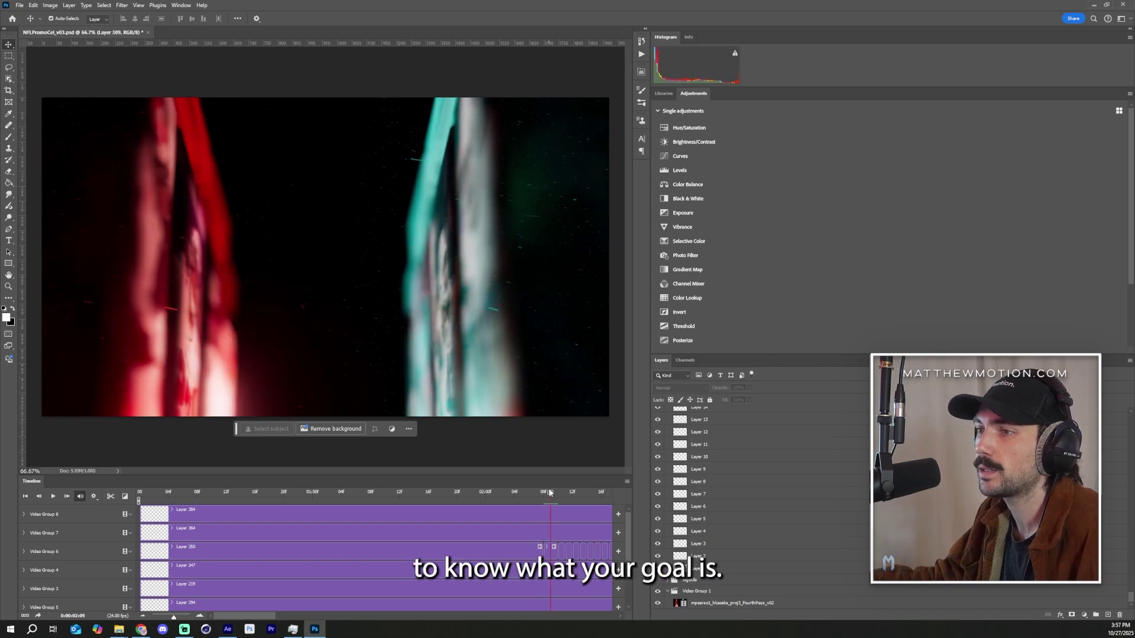
Scrub the Photoshop cel timeline between 0:00:02:11 and 0:00:01:18 to view the sparks
{"action": "left_click_drag", "start_coordinate": [549, 492], "coordinate": [564, 500]}
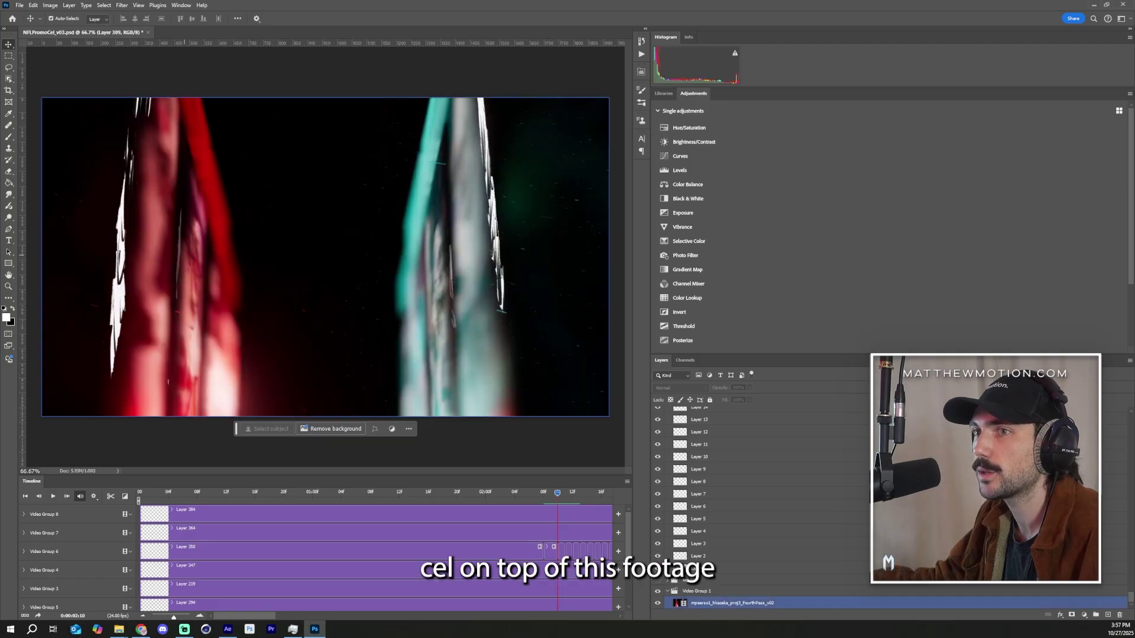
{"action": "left_click", "coordinate": [546, 492]}
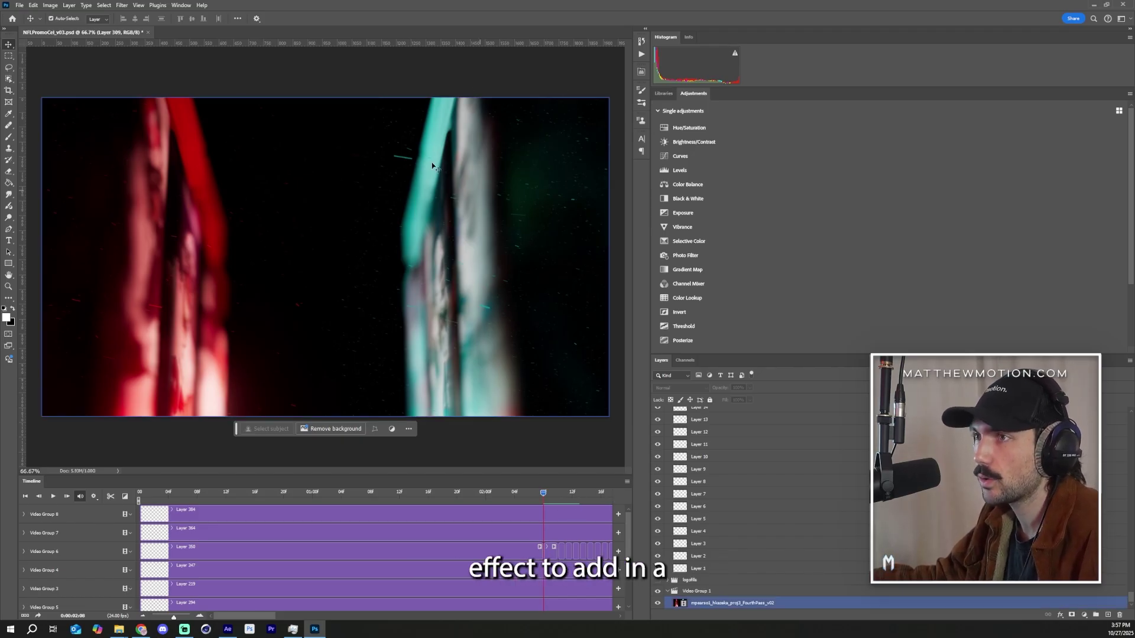
{"action": "mouse_move", "coordinate": [527, 492]}
{"action": "left_mouse_down"}
{"action": "mouse_move", "coordinate": [435, 505]}
{"action": "mouse_move", "coordinate": [445, 480]}
{"action": "mouse_move", "coordinate": [513, 473]}
{"action": "mouse_move", "coordinate": [595, 491]}
{"action": "mouse_move", "coordinate": [573, 497]}
{"action": "left_mouse_up"}
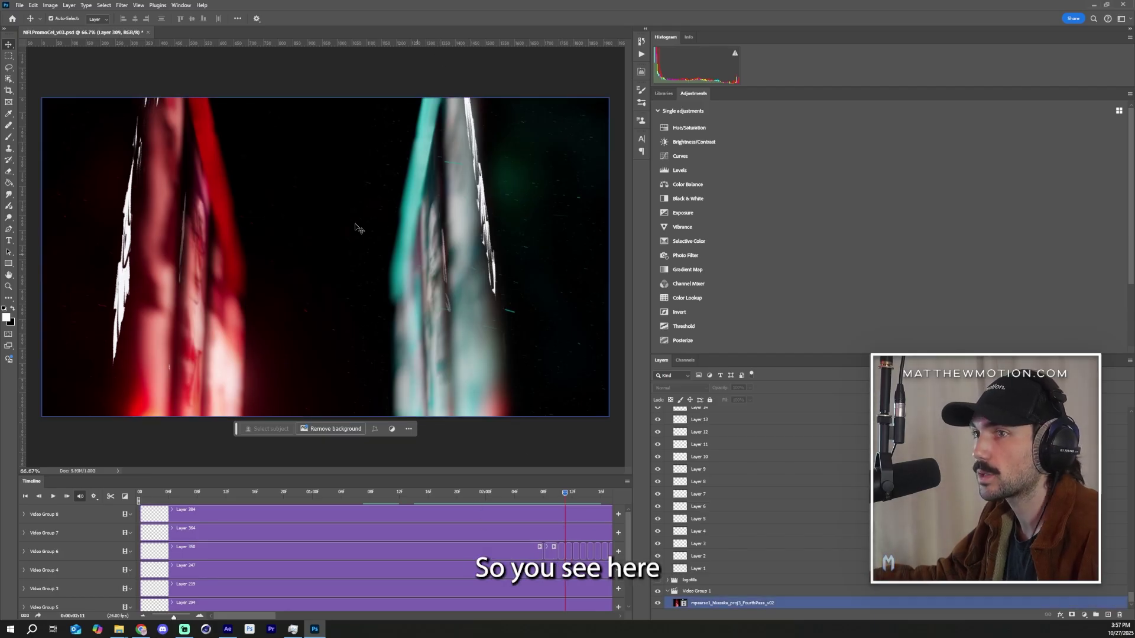
Select Layer 366's white strokes, toggle its visibility off and on, and pick the Brush tool
{"action": "left_click", "coordinate": [569, 555]}
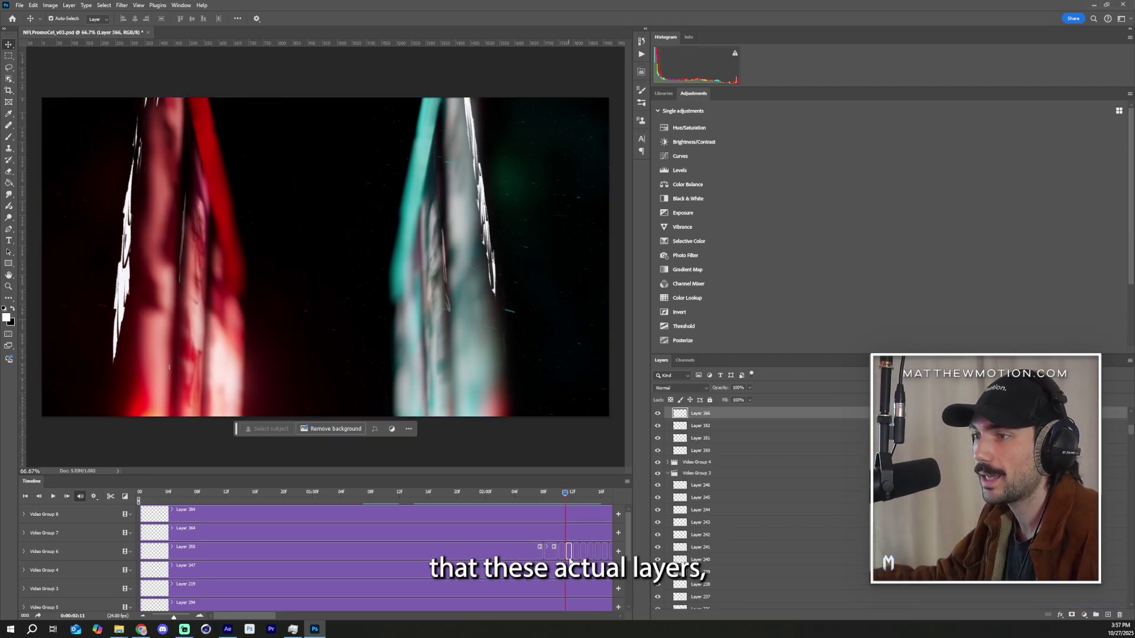
{"action": "left_click", "coordinate": [657, 414]}
{"action": "left_click", "coordinate": [656, 414]}
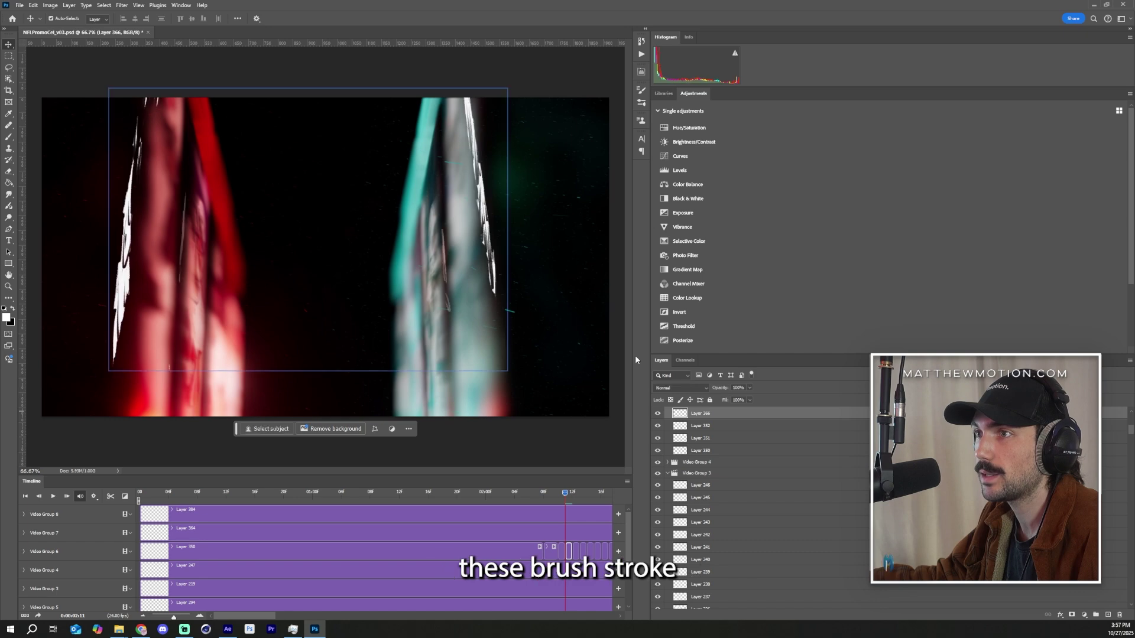
{"action": "left_click", "coordinate": [8, 137]}
Pick a brush preset at 100% opacity, paint a white test stroke, then undo it
{"action": "right_click", "coordinate": [320, 232]}
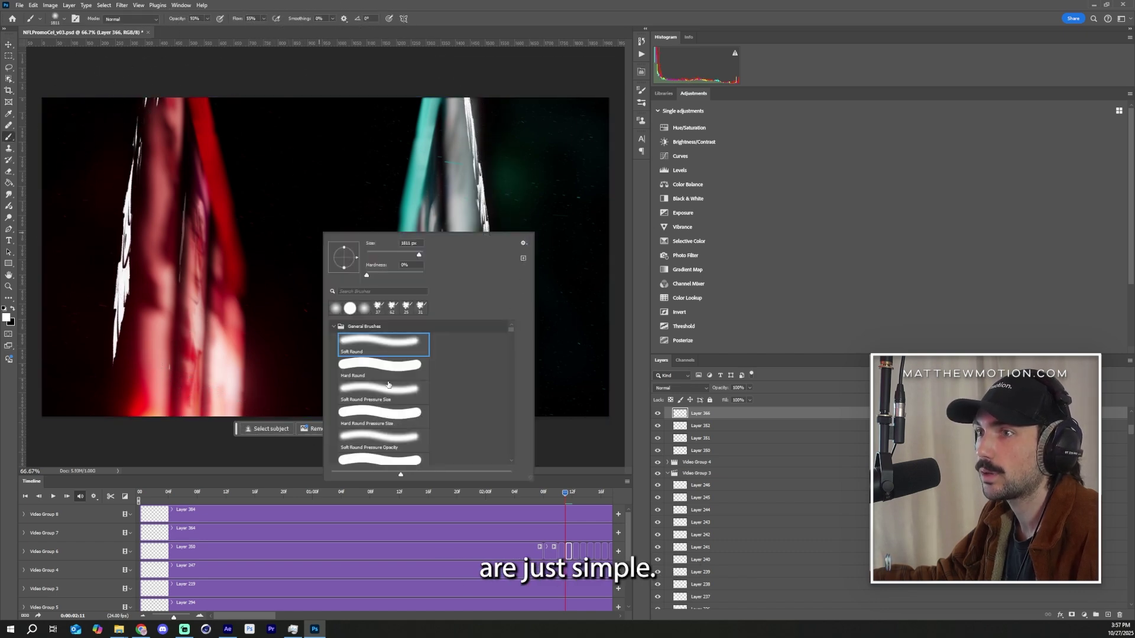
{"action": "scroll", "coordinate": [514, 332], "scroll_direction": "down", "scroll_amount": 2}
{"action": "left_click", "coordinate": [380, 447]}
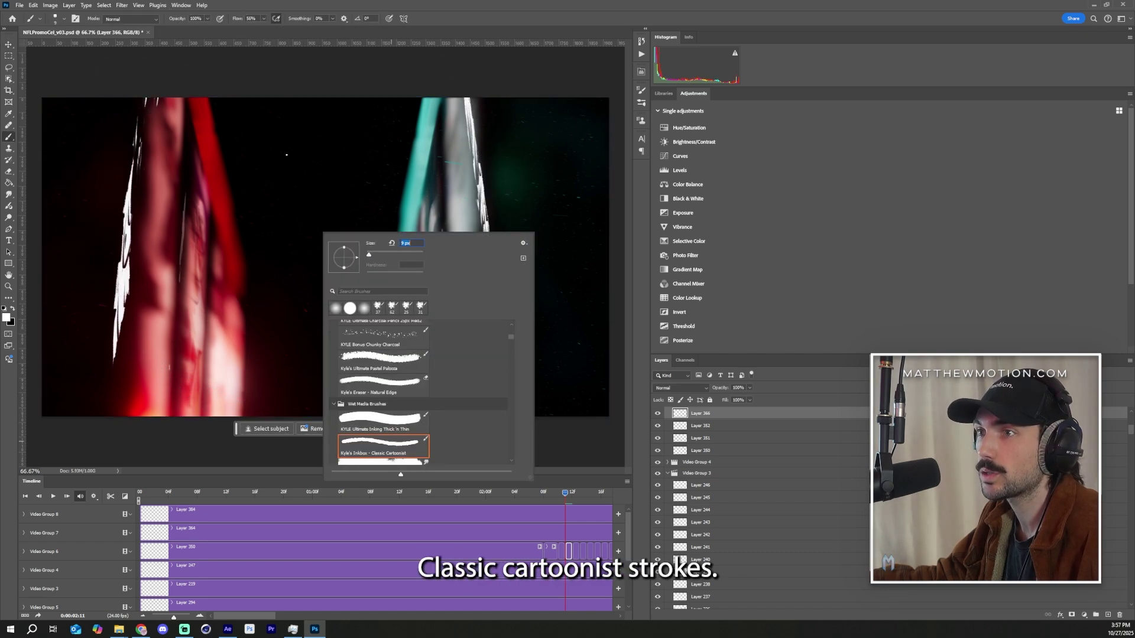
{"action": "key", "text": "Return"}
{"action": "left_click_drag", "start_coordinate": [263, 160], "coordinate": [271, 335]}
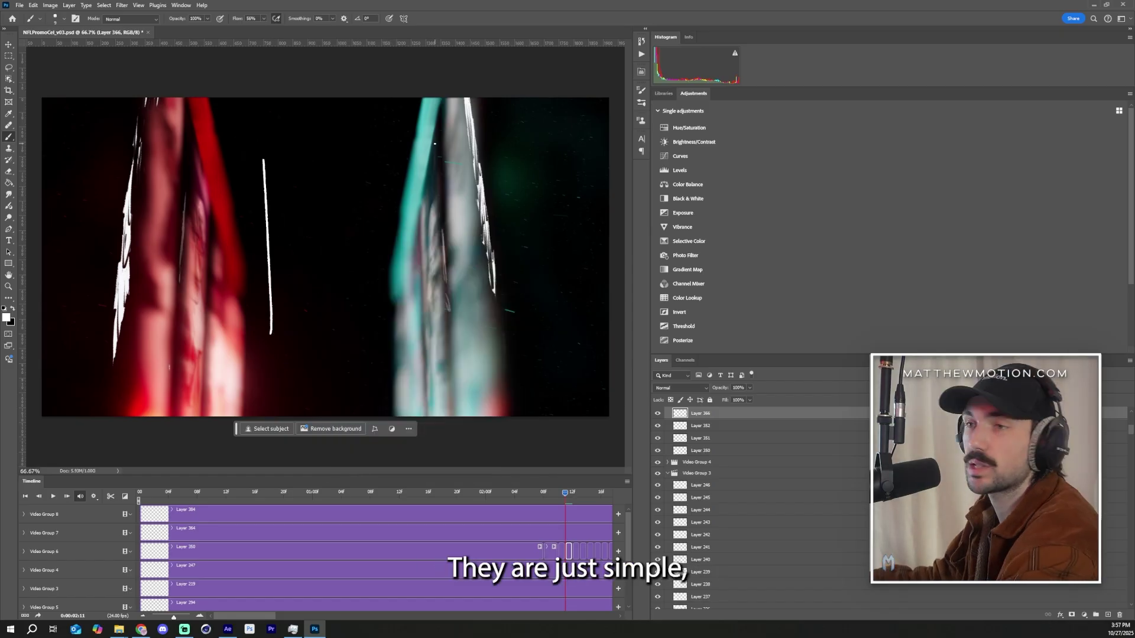
{"action": "key", "text": "ctrl+z"}
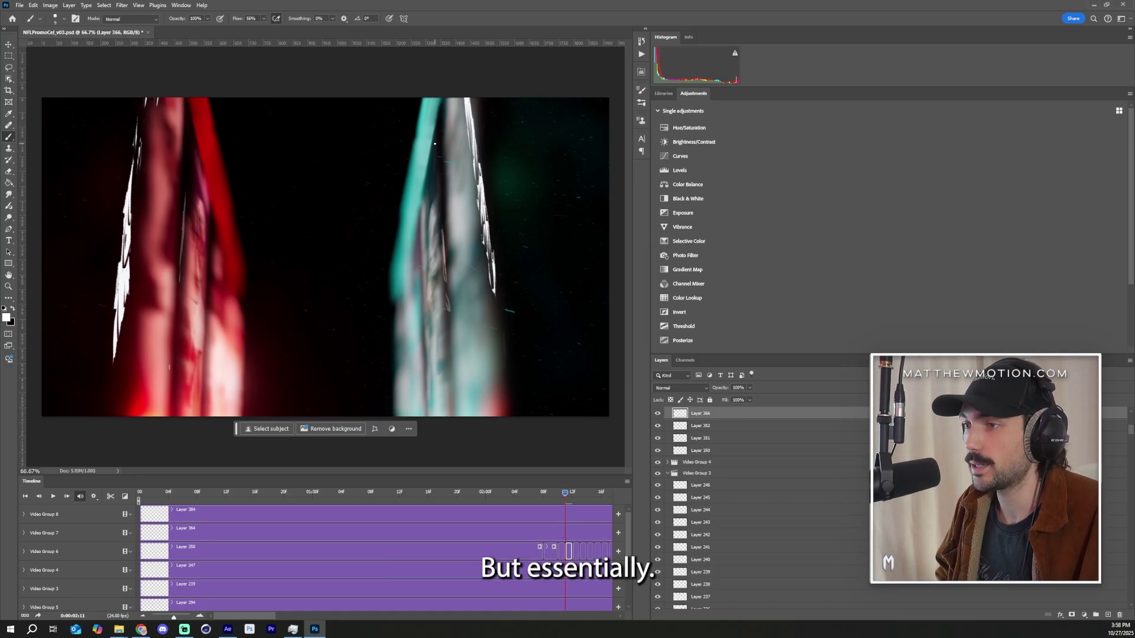
Choose the Classic Cartoonist ink brush and advance the animation one frame
{"action": "right_click", "coordinate": [347, 257]}
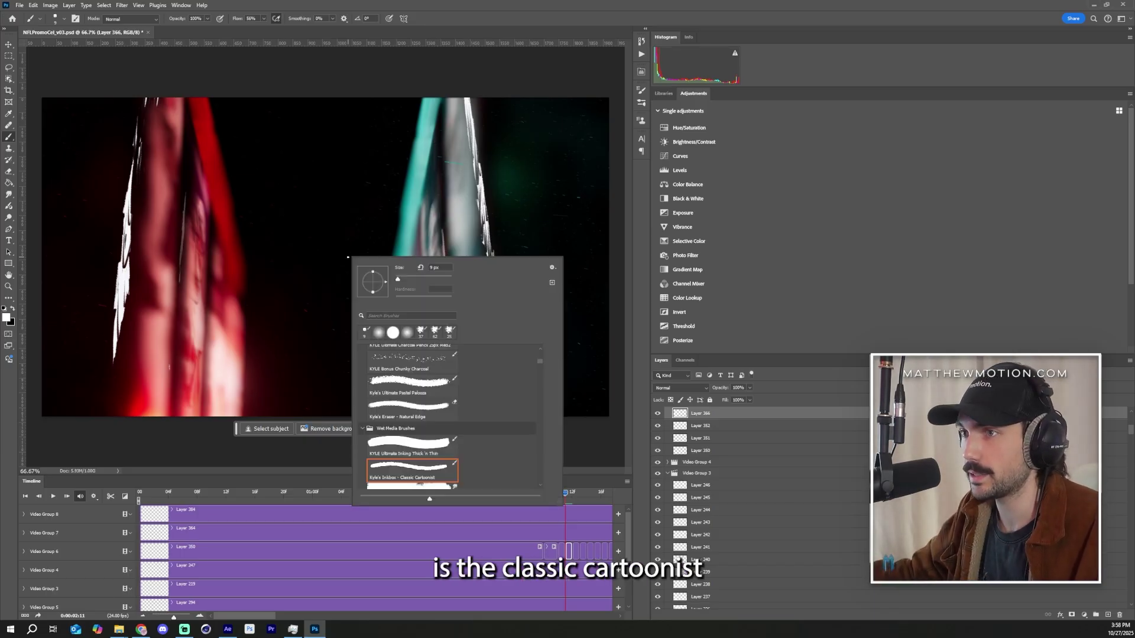
{"action": "left_click", "coordinate": [477, 4]}
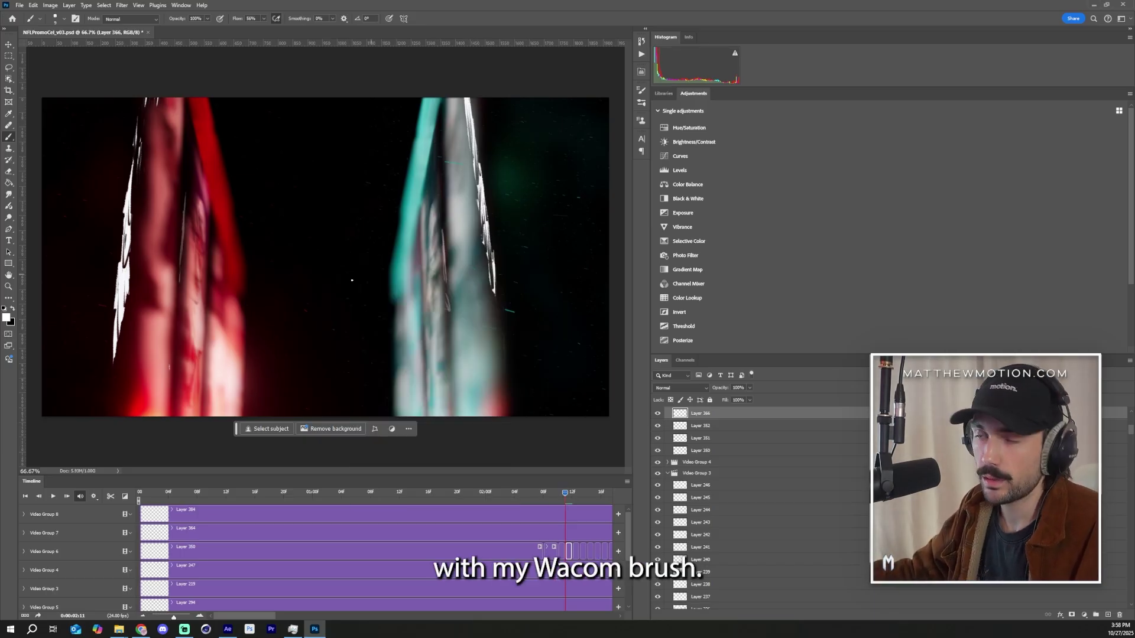
{"action": "left_click", "coordinate": [571, 494]}
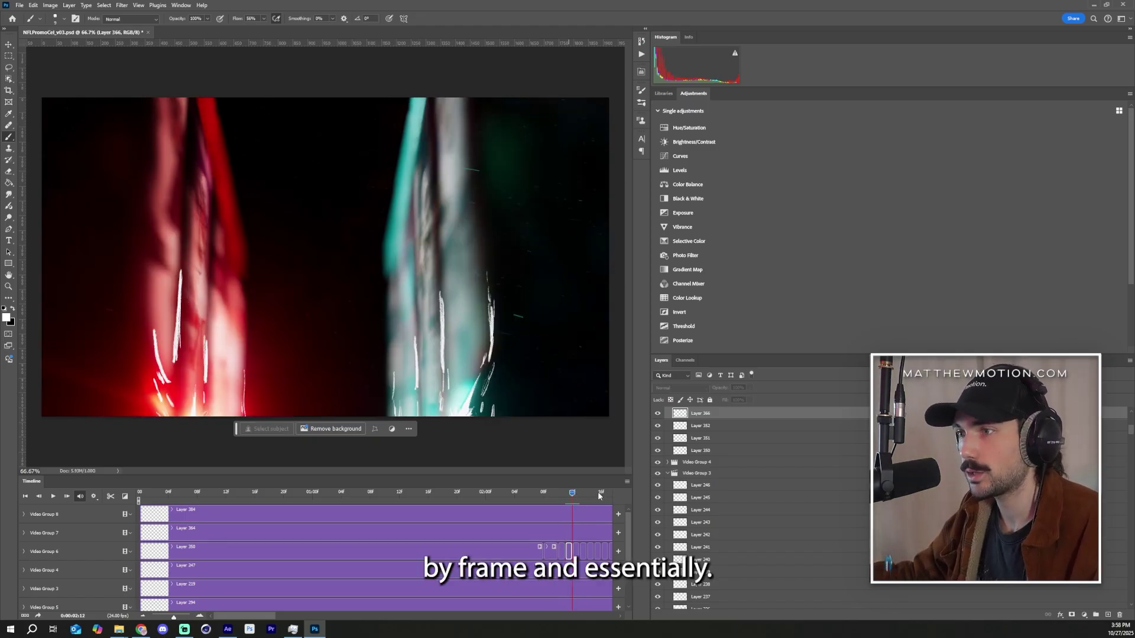
{"action": "scroll", "coordinate": [395, 509], "scroll_direction": "up", "scroll_amount": 2, "text": "alt"}
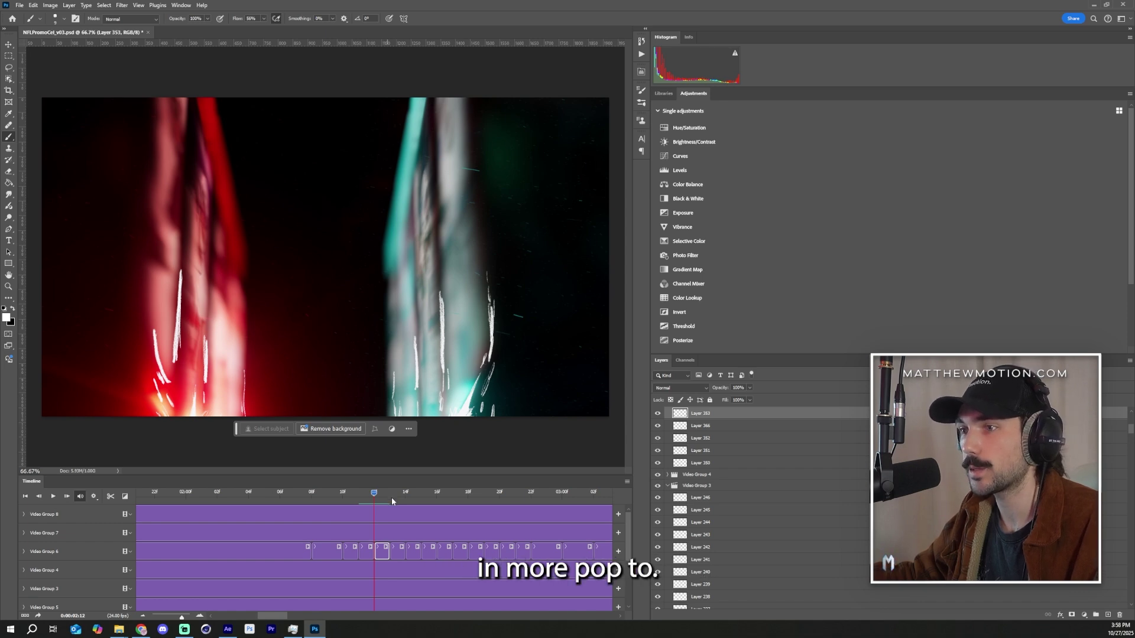
Step frame by frame from 02:11 through the white spark strokes to the outlined THIS SUNDAY frame
{"action": "left_click_drag", "start_coordinate": [391, 498], "coordinate": [358, 500]}
{"action": "left_click", "coordinate": [375, 499]}
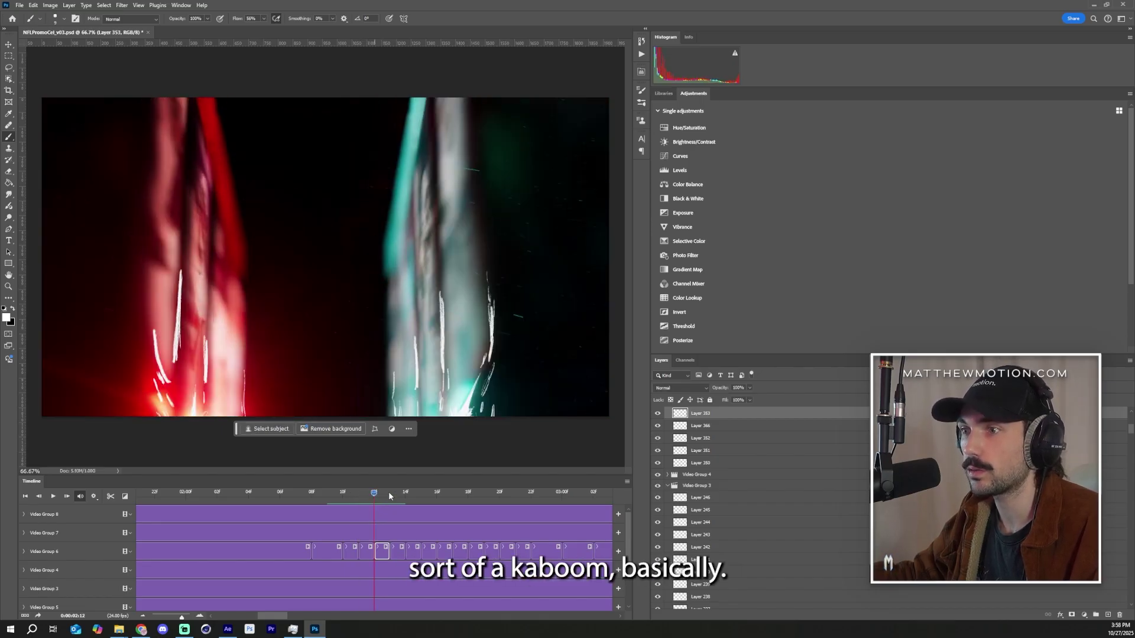
{"action": "left_click", "coordinate": [395, 496]}
{"action": "left_click", "coordinate": [406, 496]}
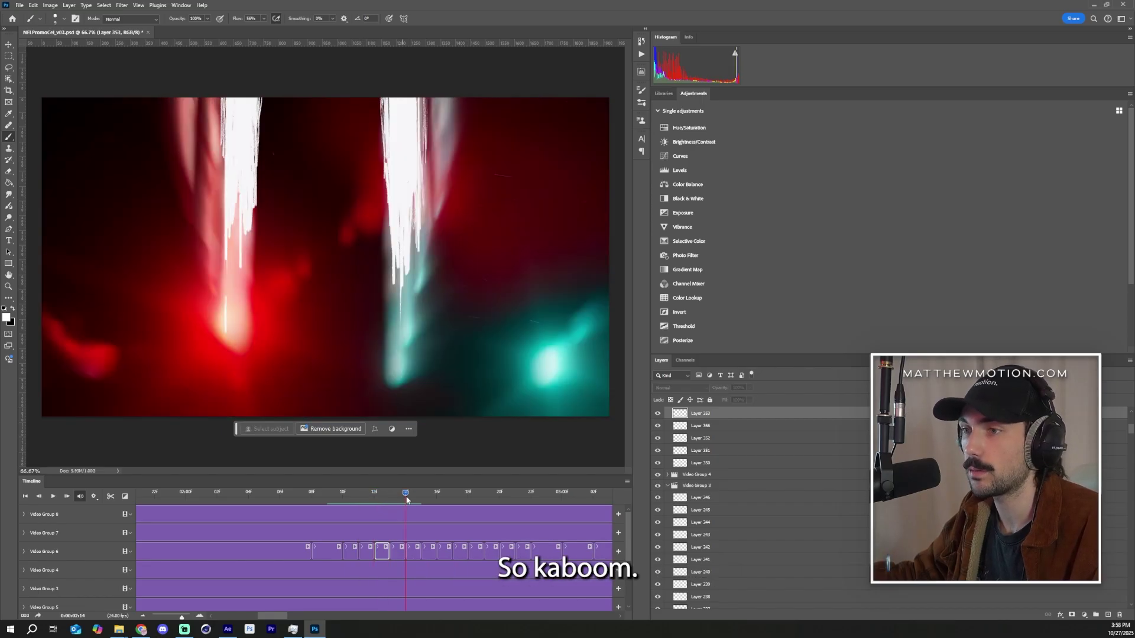
{"action": "left_click", "coordinate": [420, 497]}
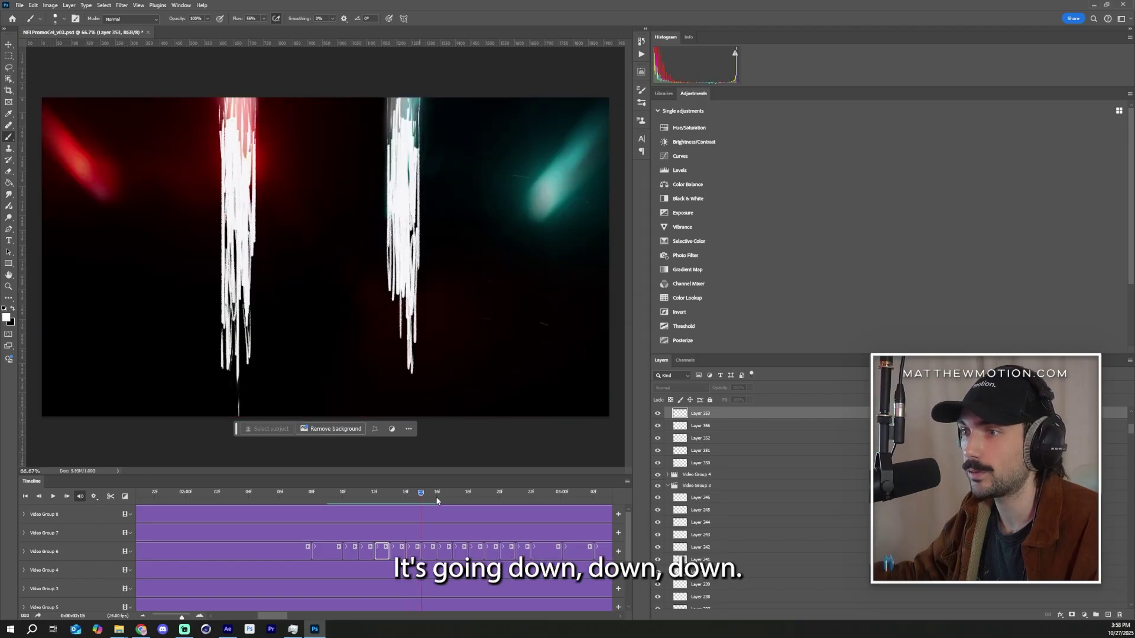
{"action": "left_click", "coordinate": [436, 497]}
{"action": "left_click", "coordinate": [452, 497]}
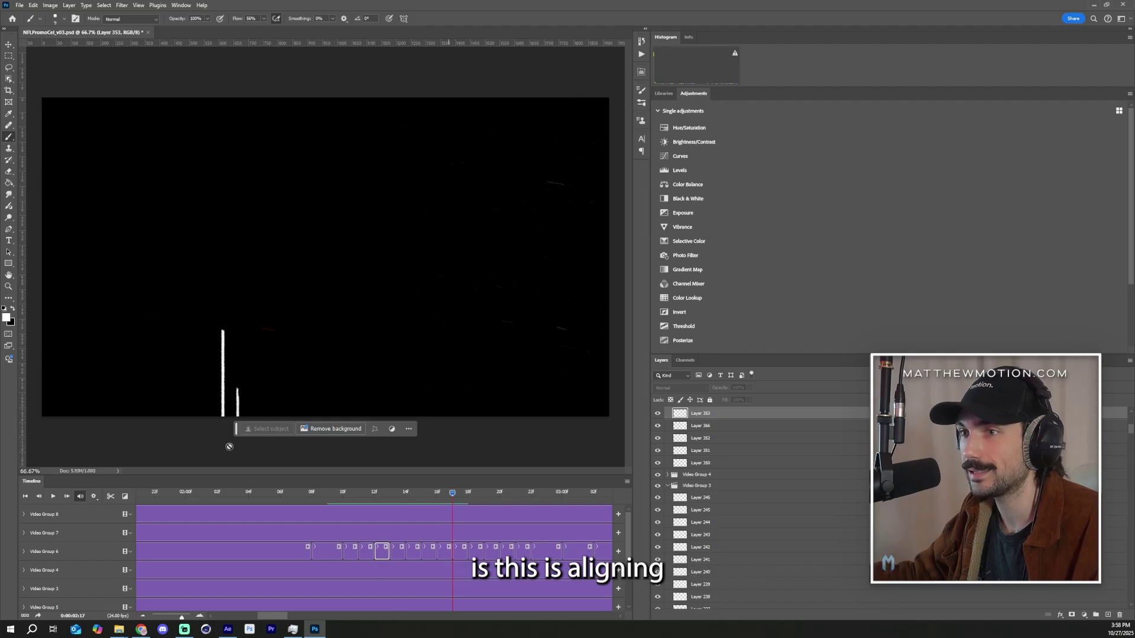
{"action": "left_click", "coordinate": [470, 494]}
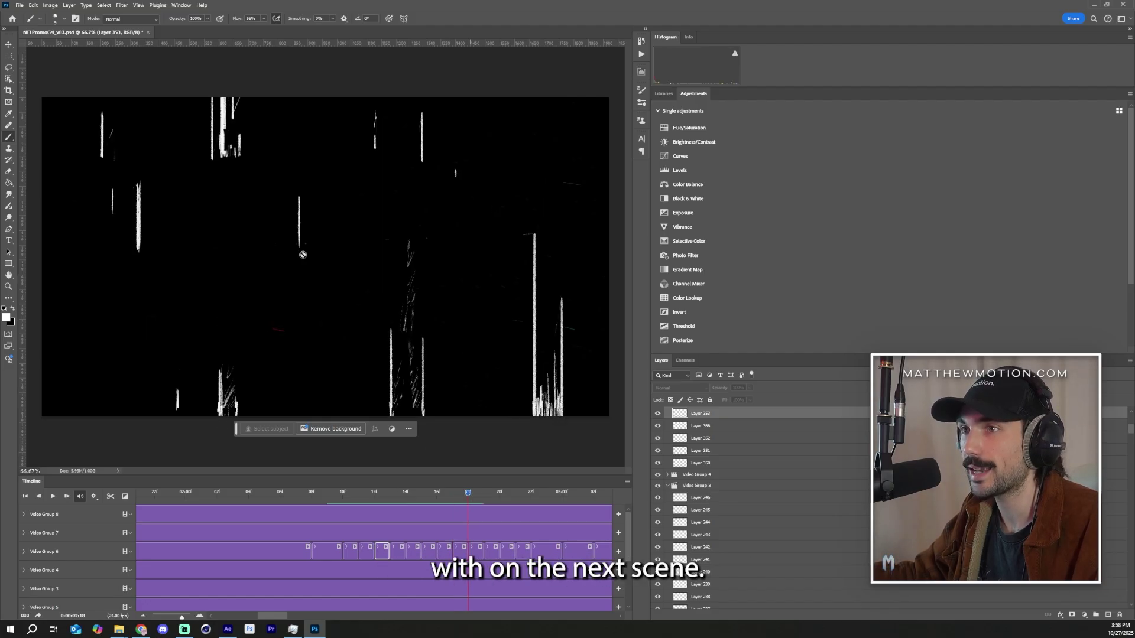
{"action": "left_click", "coordinate": [483, 494]}
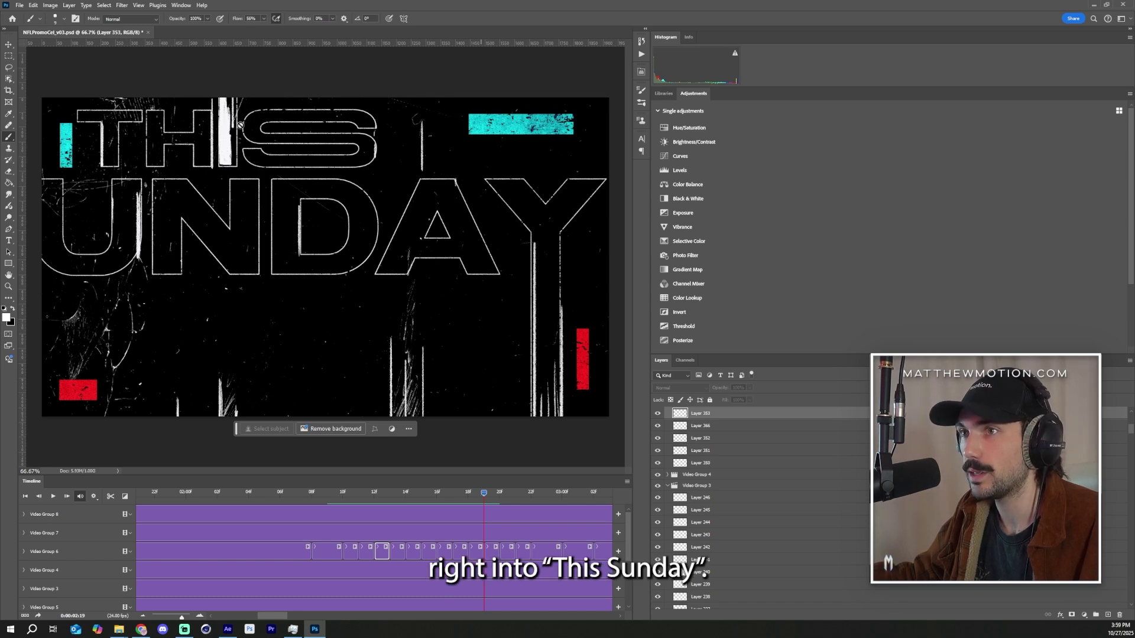
{"action": "left_click", "coordinate": [498, 494]}
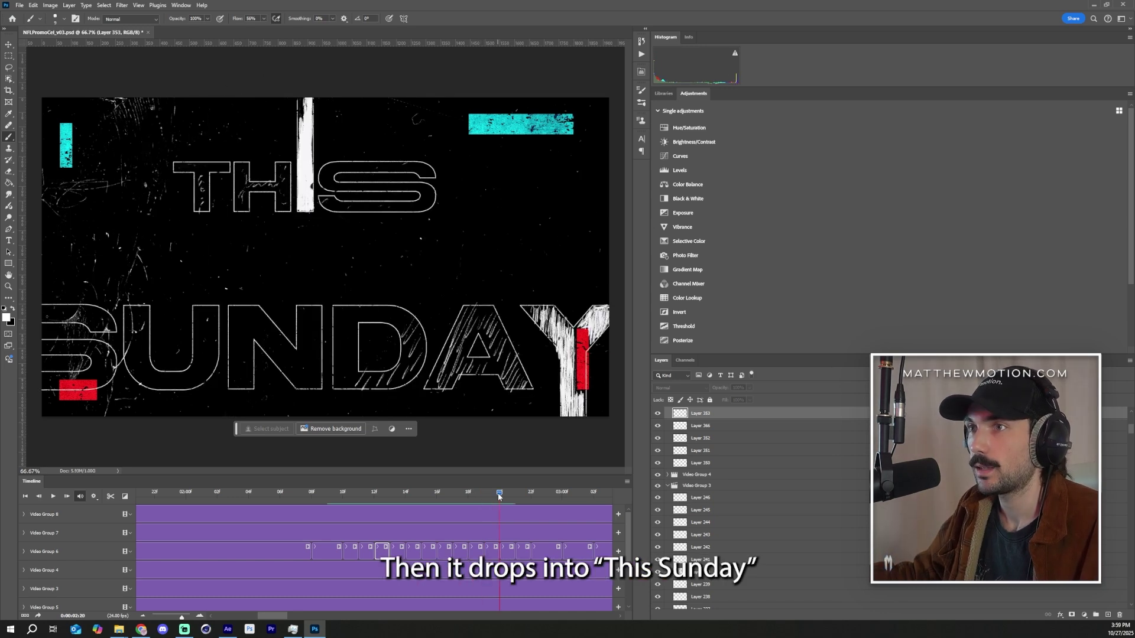
Continue through the filled white and red-and-cyan THIS SUNDAY frames to 03:05, then return to the outlined title
{"action": "left_click", "coordinate": [513, 494]}
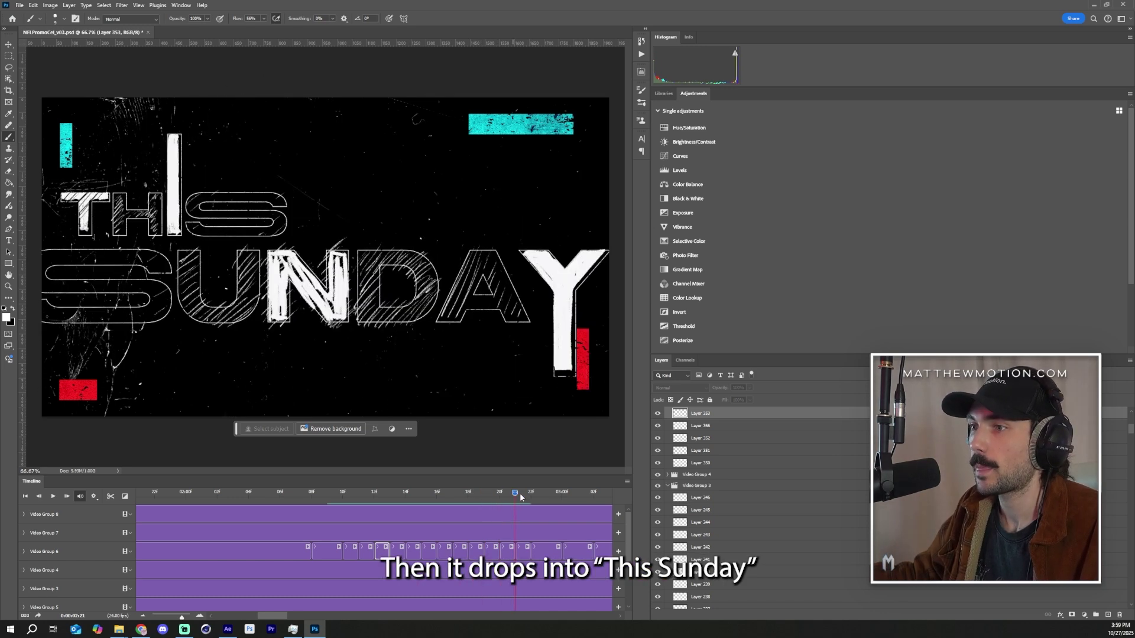
{"action": "left_click", "coordinate": [527, 494]}
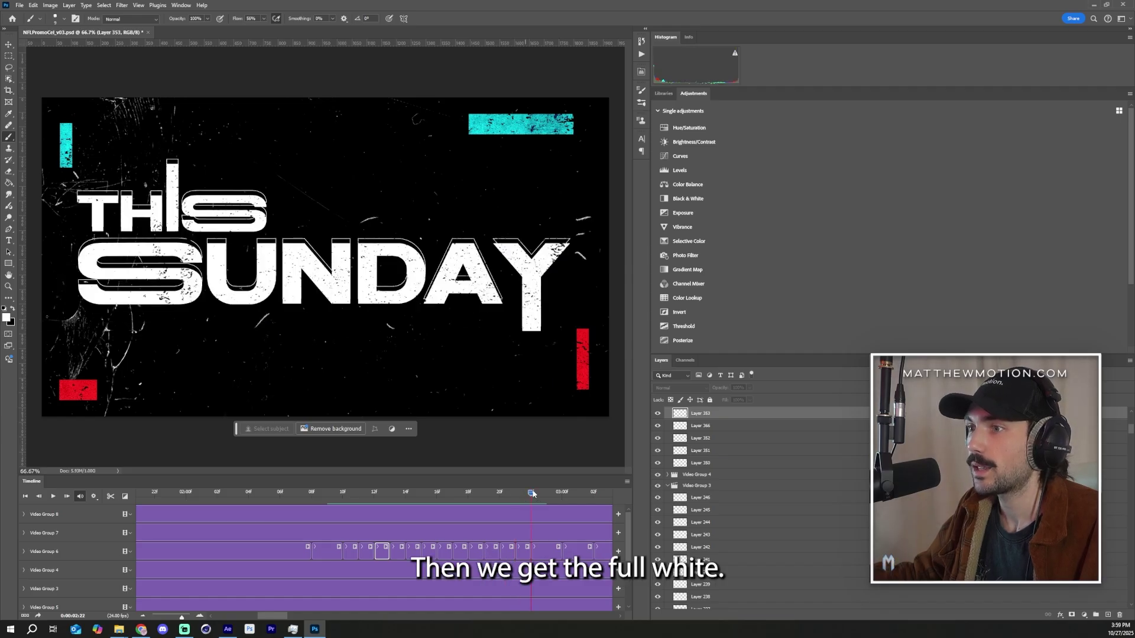
{"action": "left_click", "coordinate": [546, 494]}
{"action": "left_click", "coordinate": [561, 494]}
{"action": "left_click", "coordinate": [577, 494]}
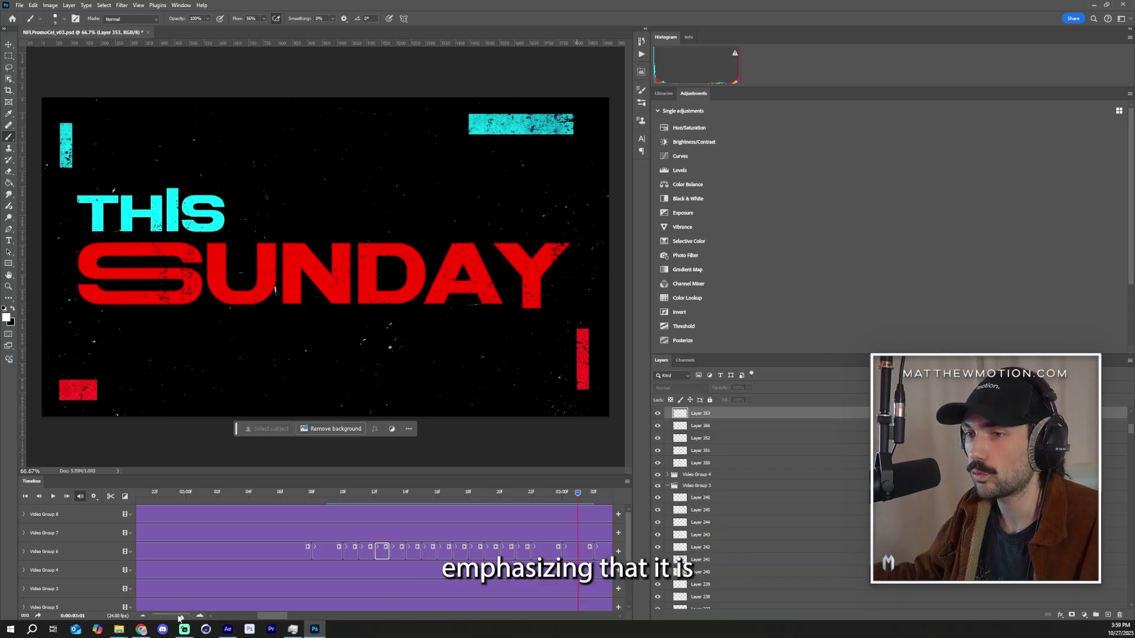
{"action": "left_click_drag", "start_coordinate": [180, 618], "coordinate": [178, 617]}
{"action": "left_click", "coordinate": [396, 494]}
{"action": "left_click", "coordinate": [406, 491]}
{"action": "left_click", "coordinate": [414, 488]}
{"action": "left_click", "coordinate": [324, 491]}
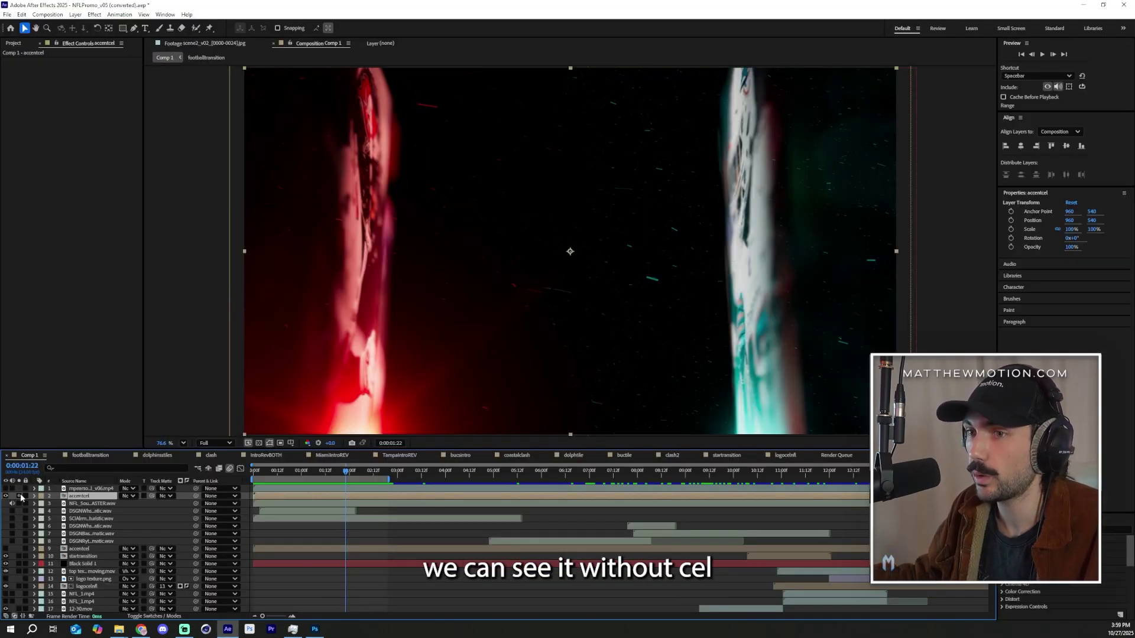
Hide the accentcel layer and preview Comp 1 without the cel accents
{"action": "left_click", "coordinate": [6, 496]}
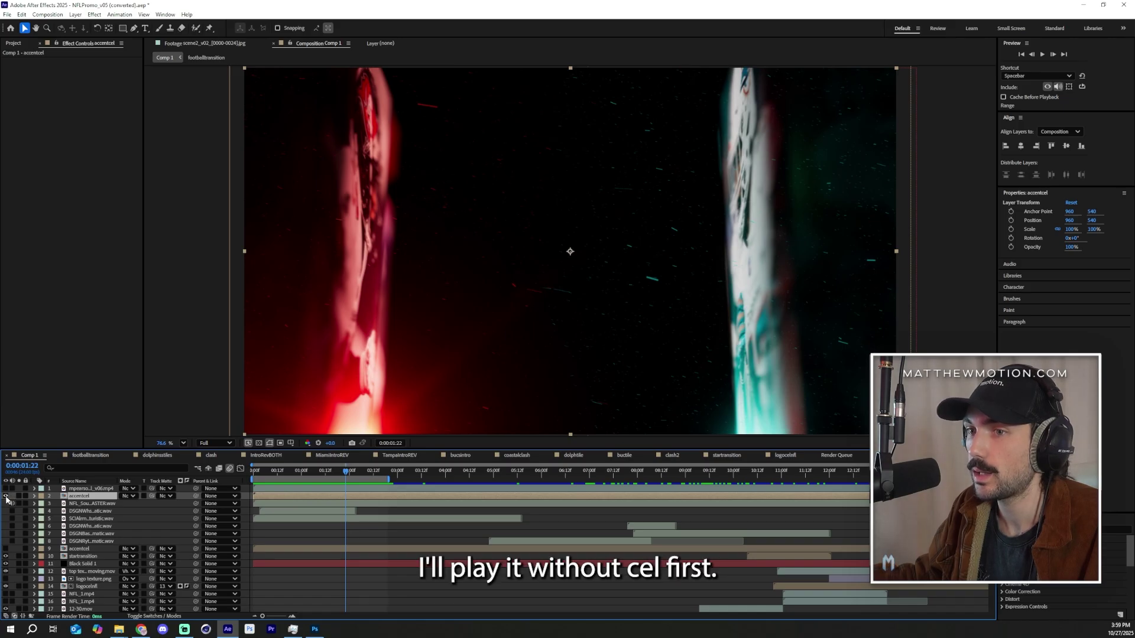
{"action": "left_click", "coordinate": [1042, 54]}
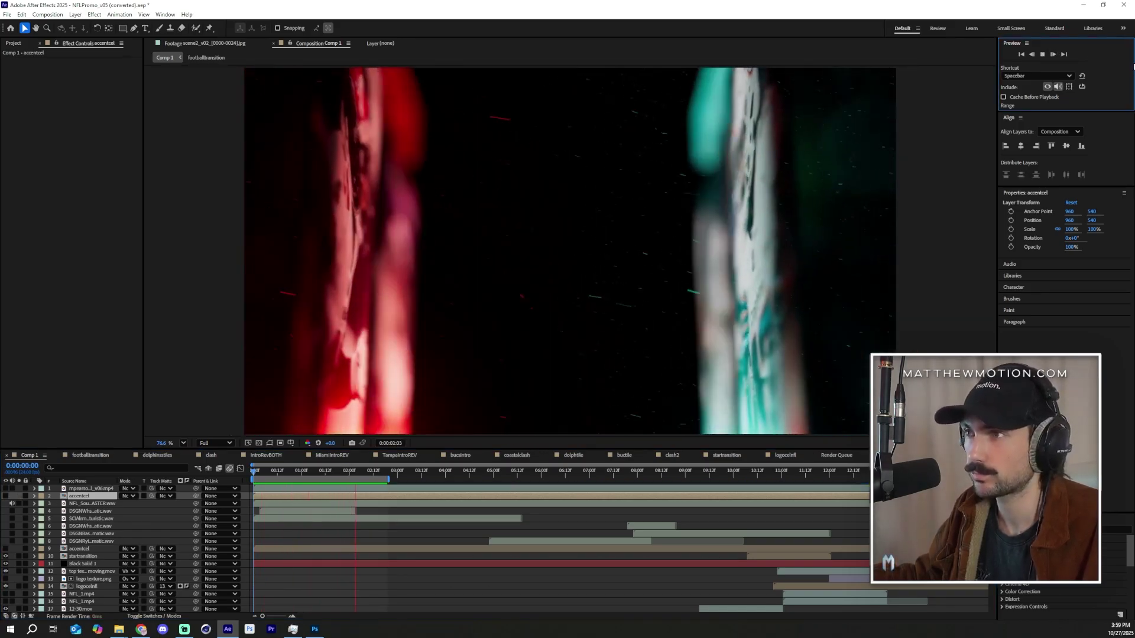
{"action": "key", "text": "space"}
Show the accentcel layer again and preview Comp 1 with the cel accents
{"action": "left_click", "coordinate": [6, 496]}
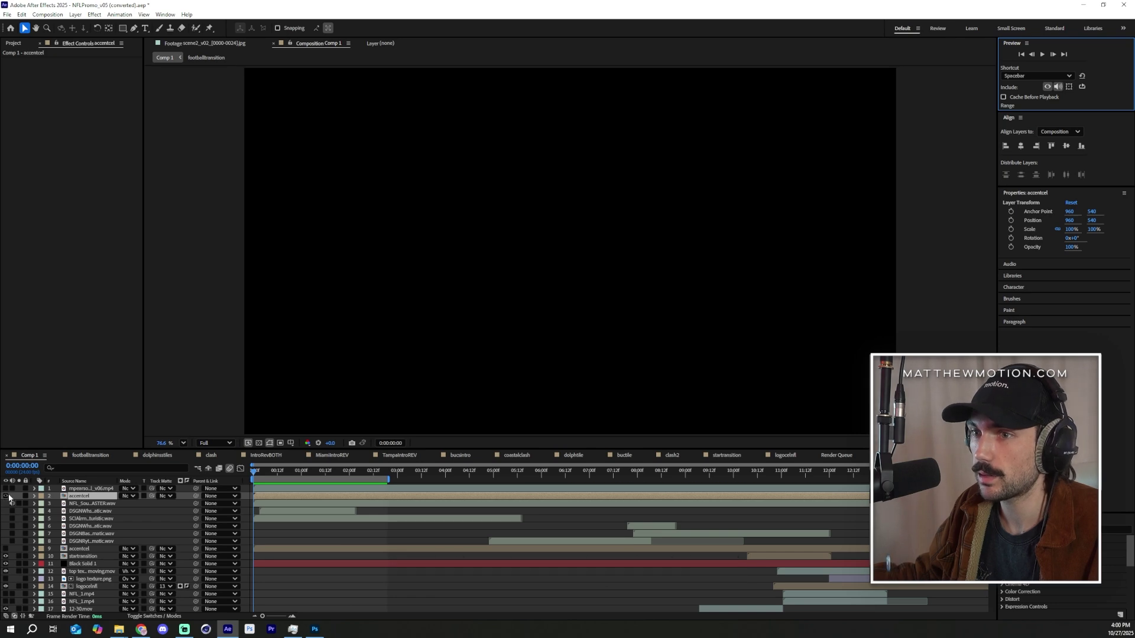
{"action": "left_click", "coordinate": [1042, 54]}
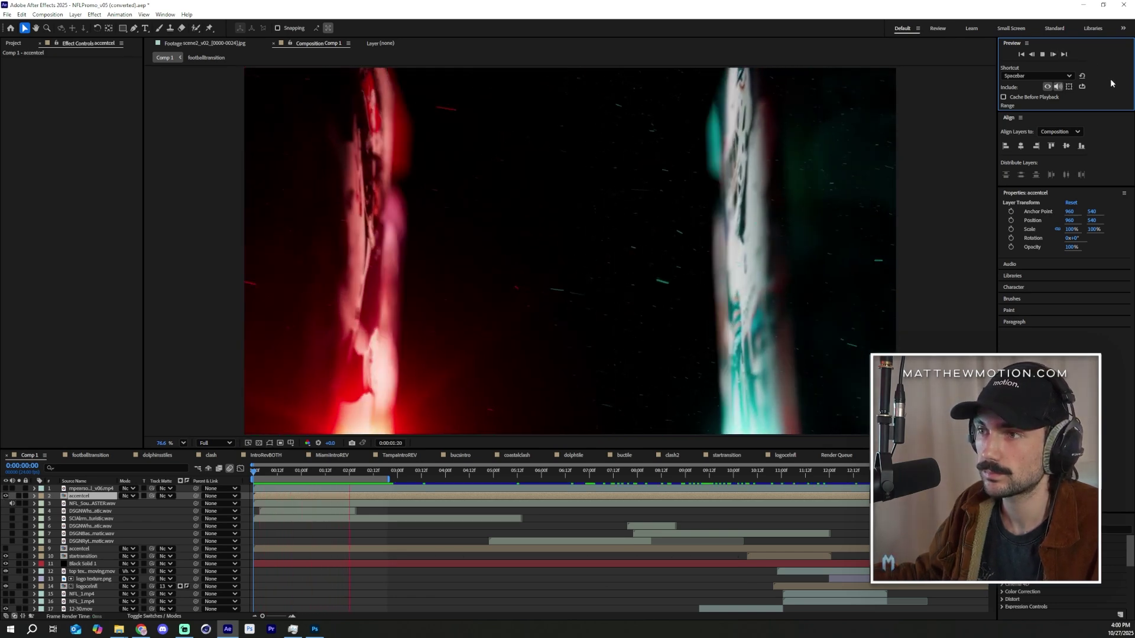
{"action": "key", "text": "space"}
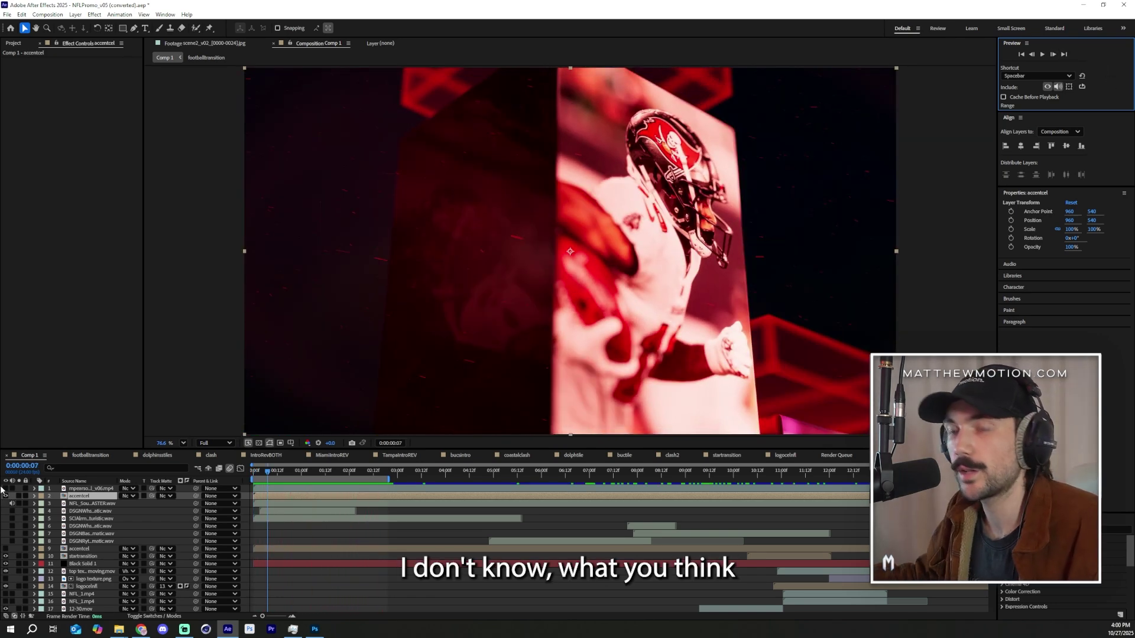